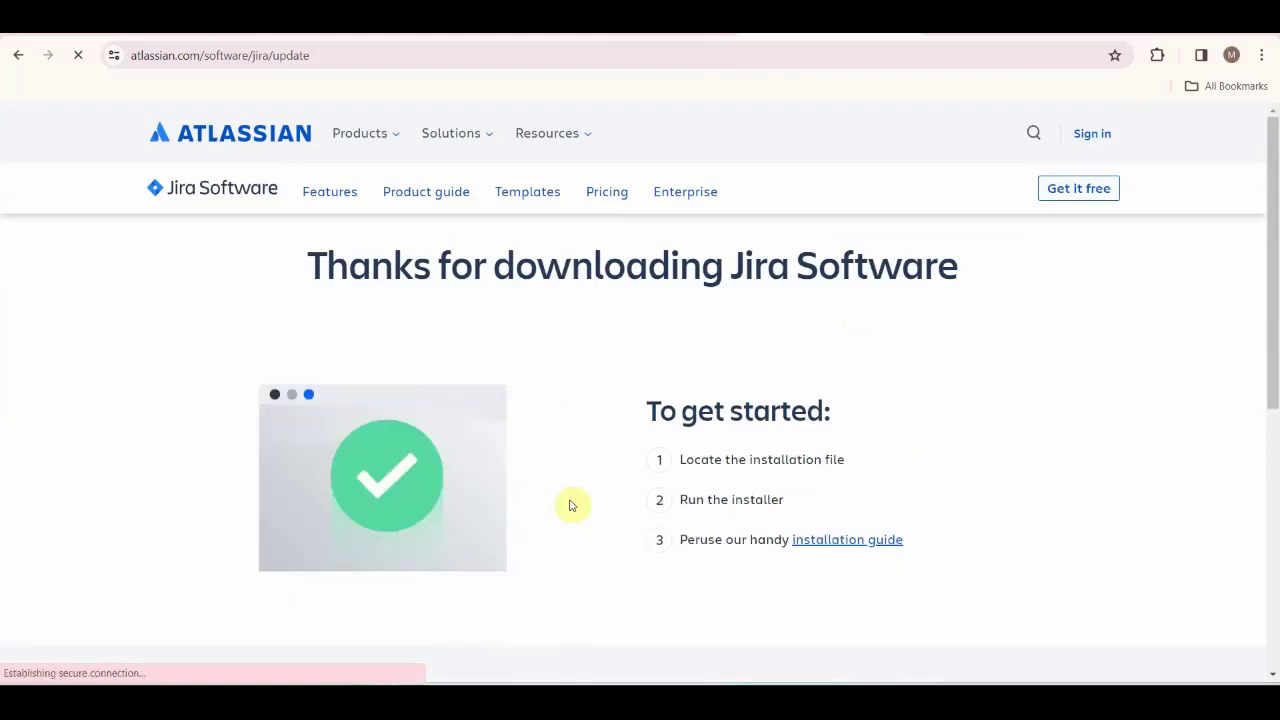
Run the atlassian-jira-software-9.14.0-x64 installer from the Softwares folder and continue without administrator rights.
scroll(914, 442, down, 1)
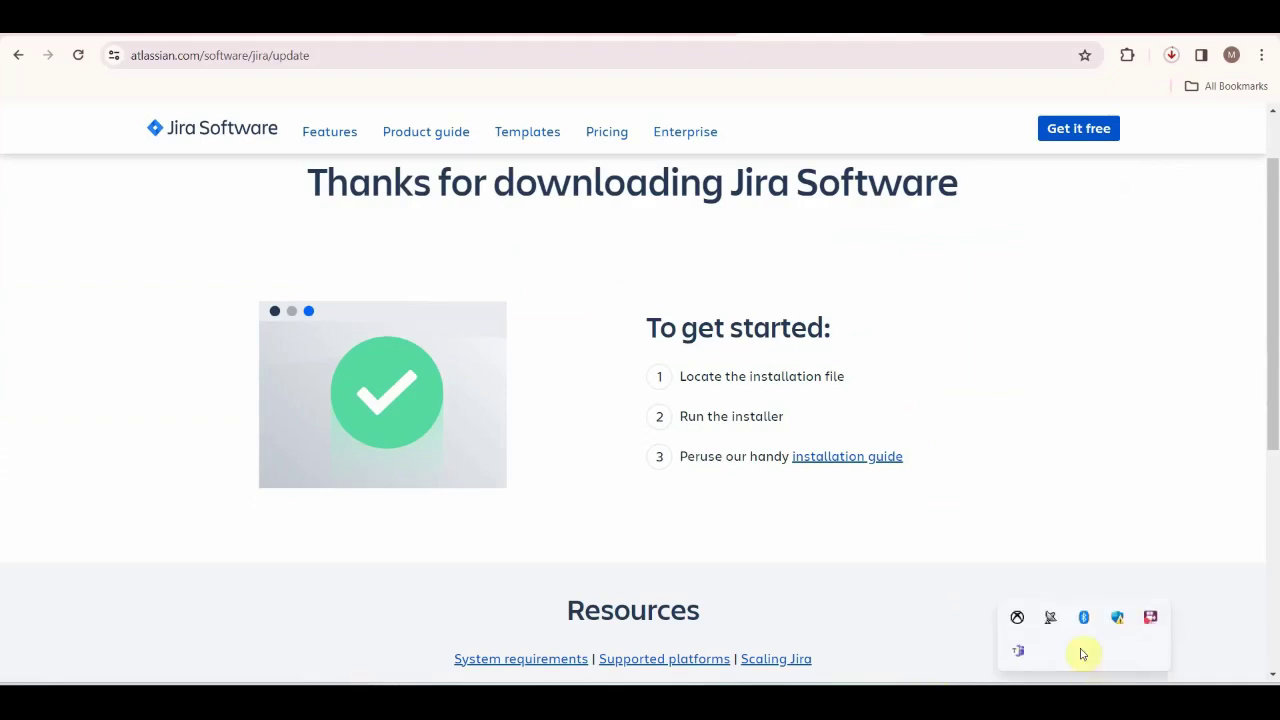
click(1086, 654)
click(372, 652)
double_click(368, 653)
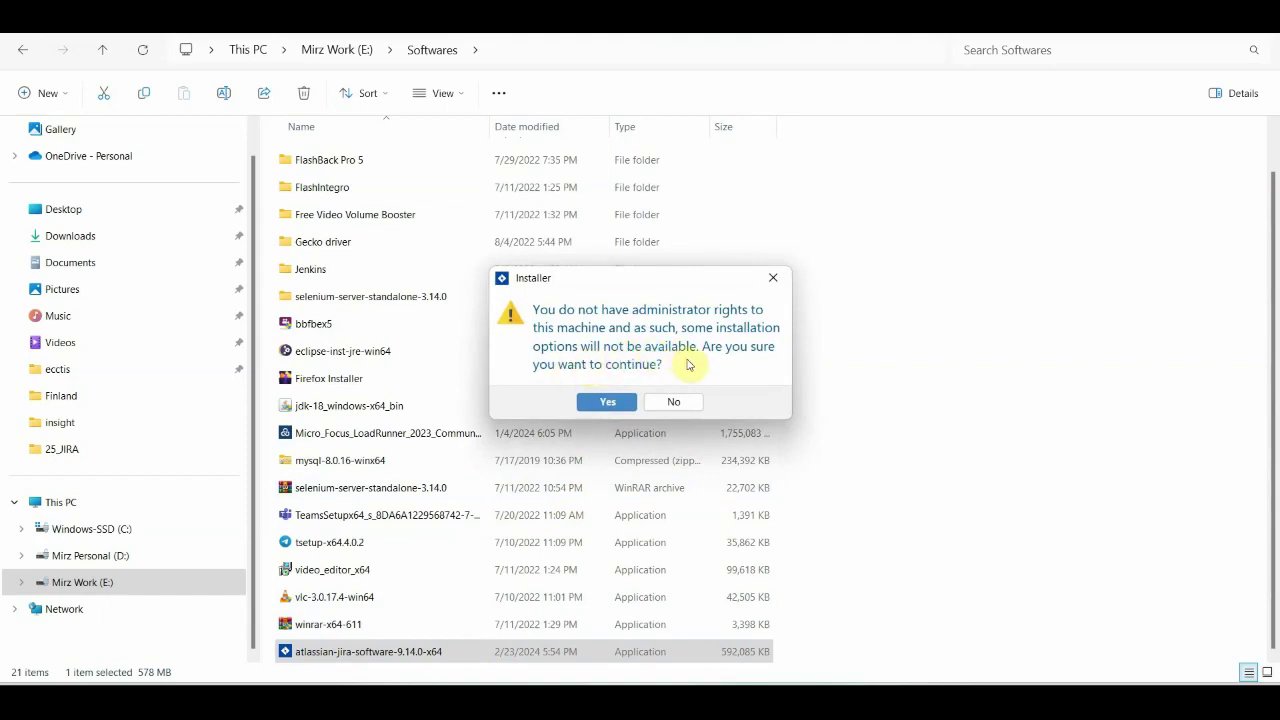
click(619, 402)
Install Jira Software 9.14.0 with the Express Install default settings, allowing its network access through the firewall.
click(731, 494)
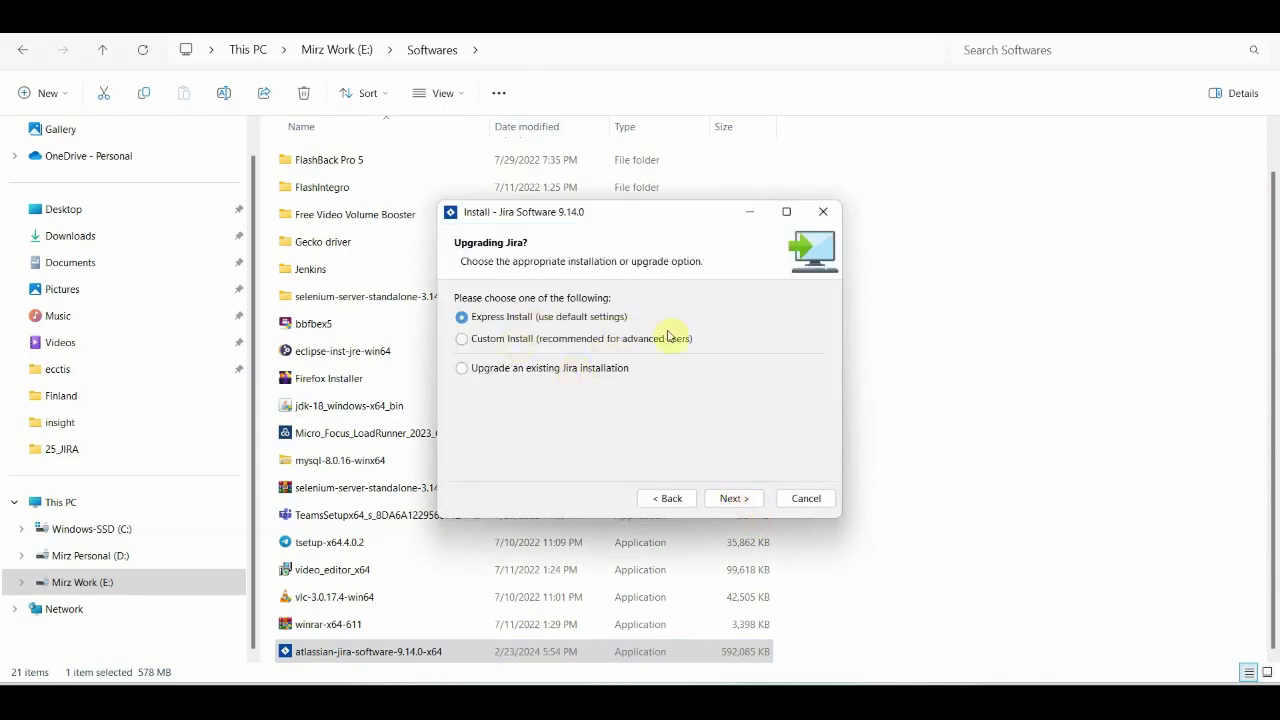
click(731, 497)
click(731, 499)
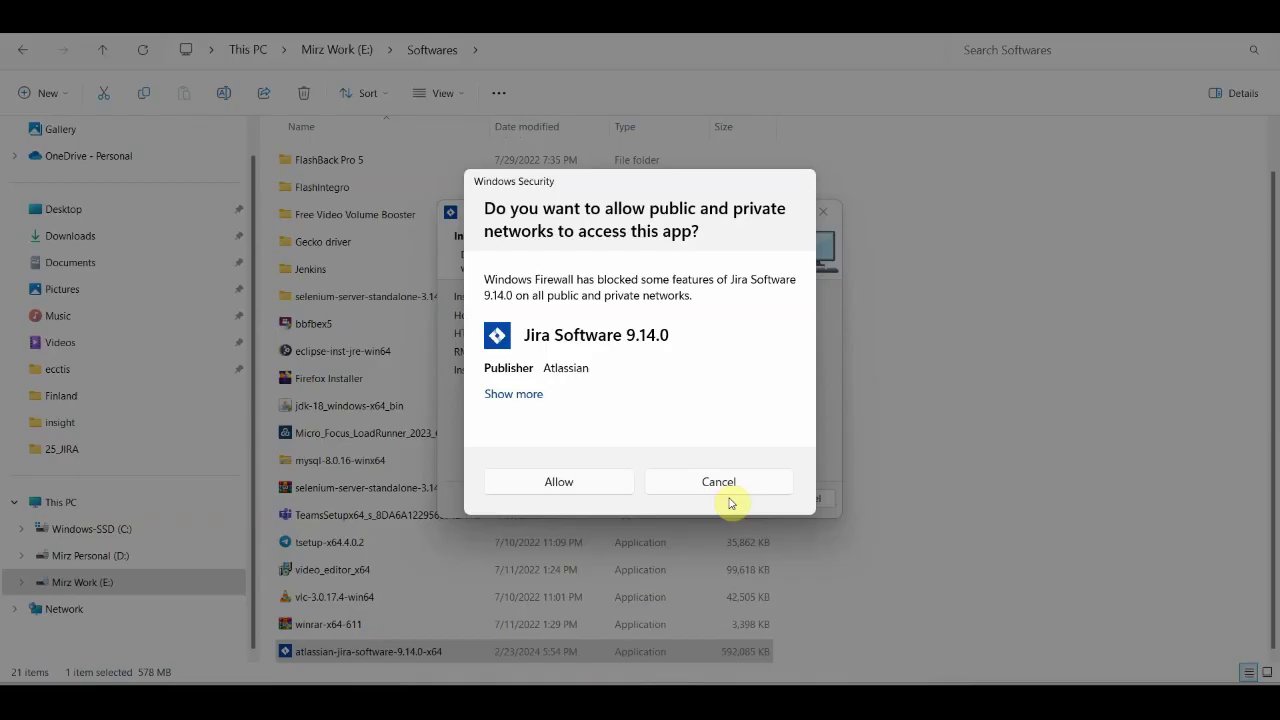
click(572, 489)
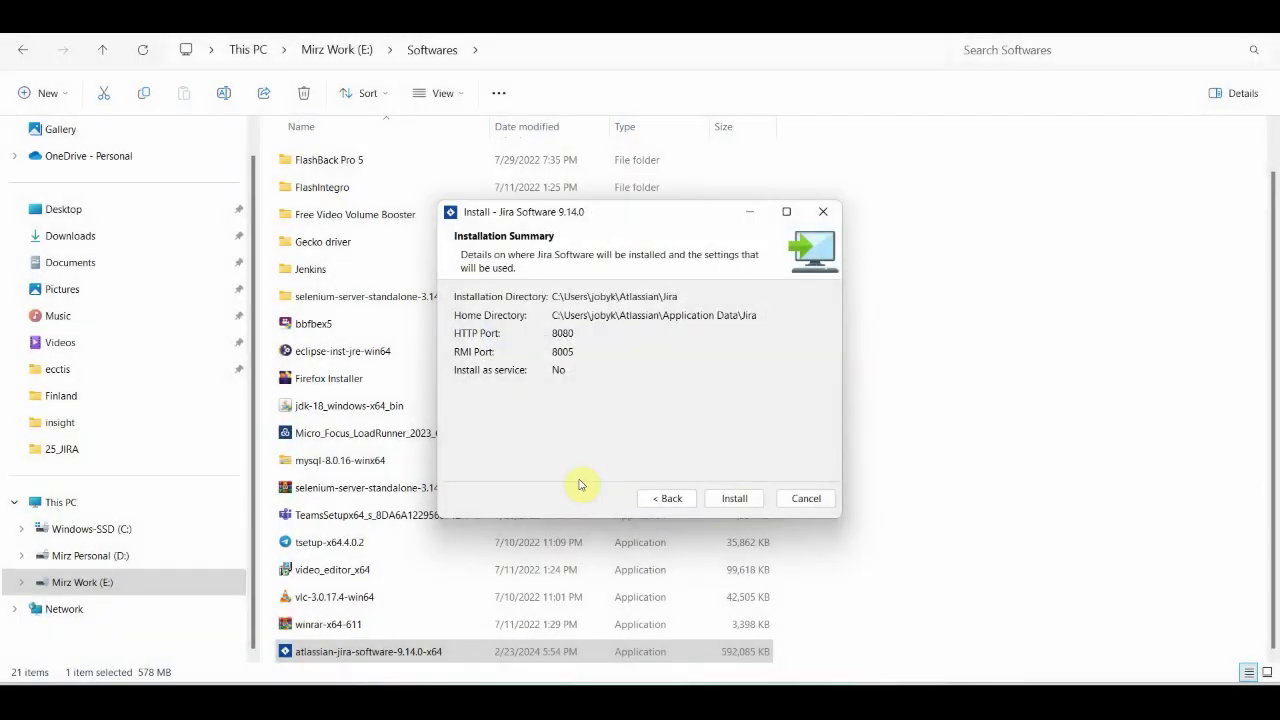
click(734, 500)
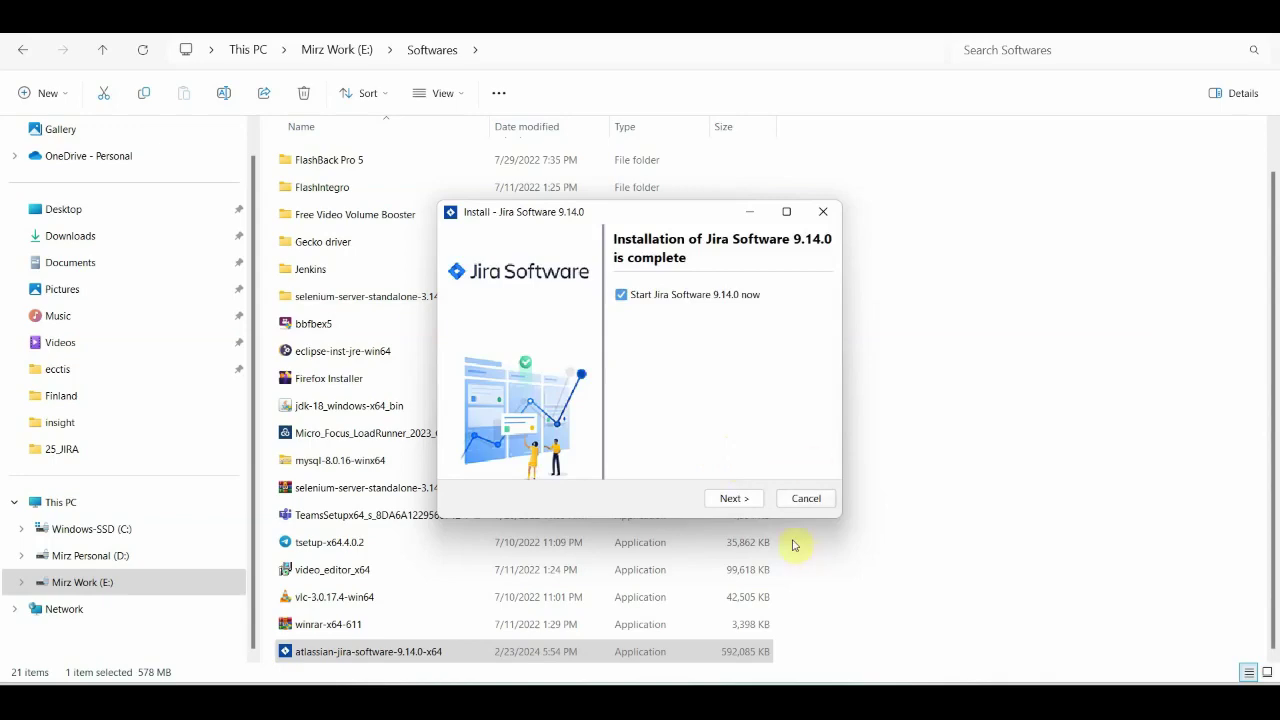
Finish the installer with Jira started and launched in the browser, allowing network access for OpenJDK Platform binary.
click(740, 502)
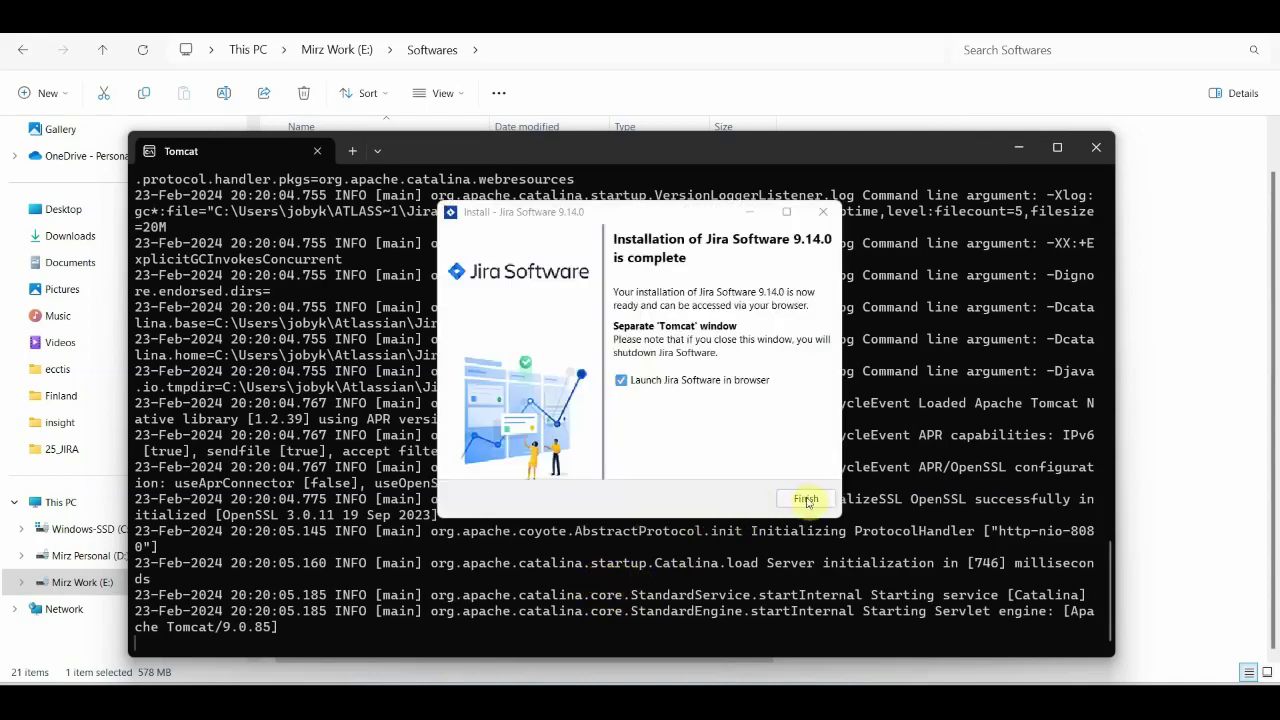
click(806, 500)
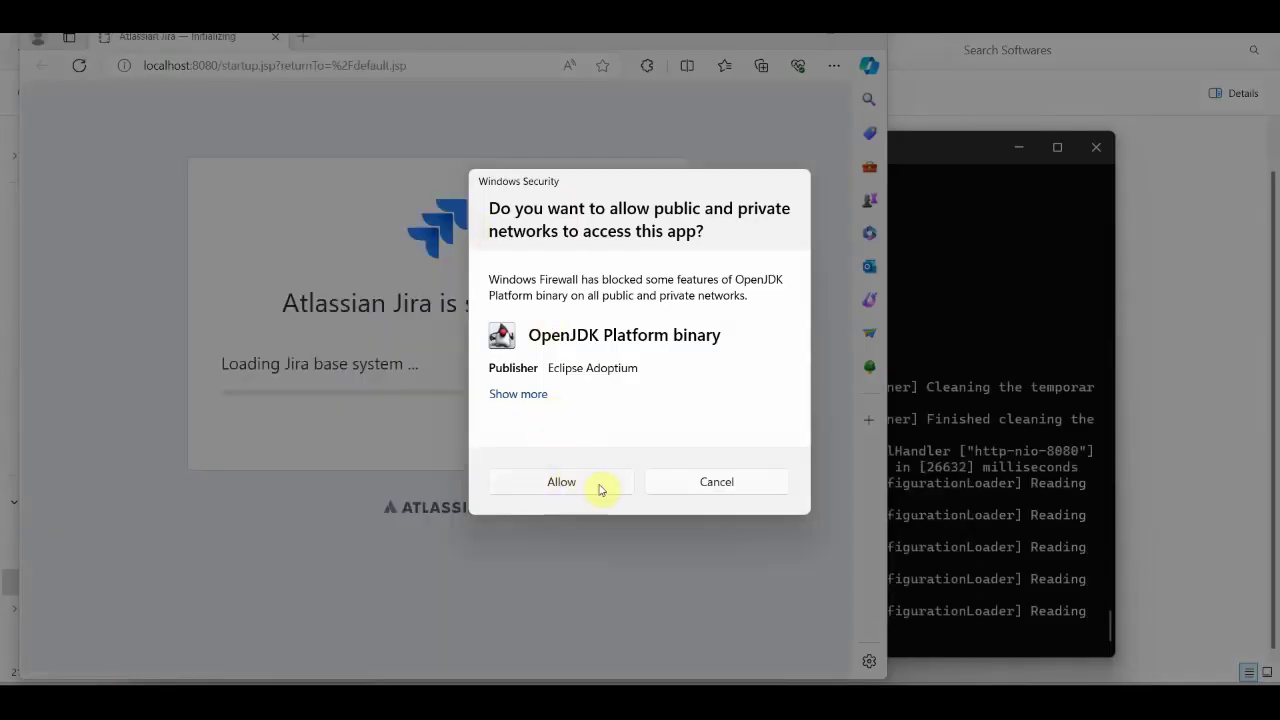
click(562, 484)
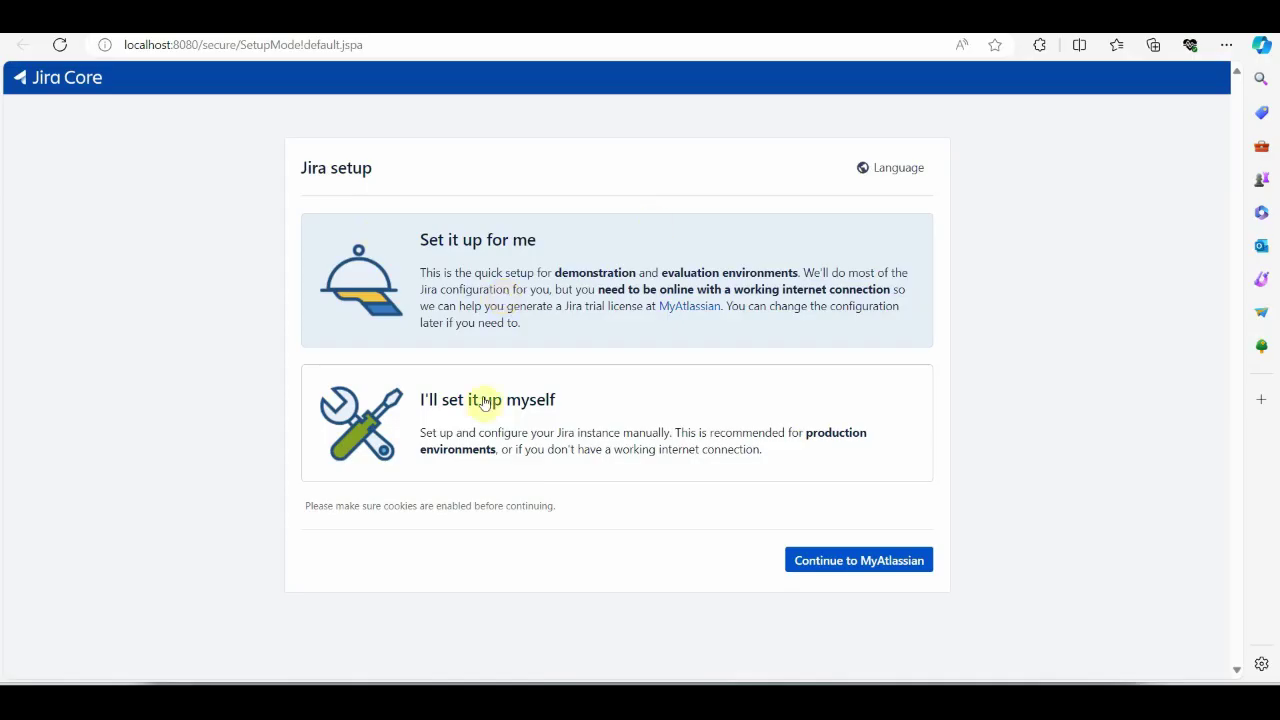
Continue to MyAtlassian with the "Set it up for me" option and try signing in with Google.
click(856, 559)
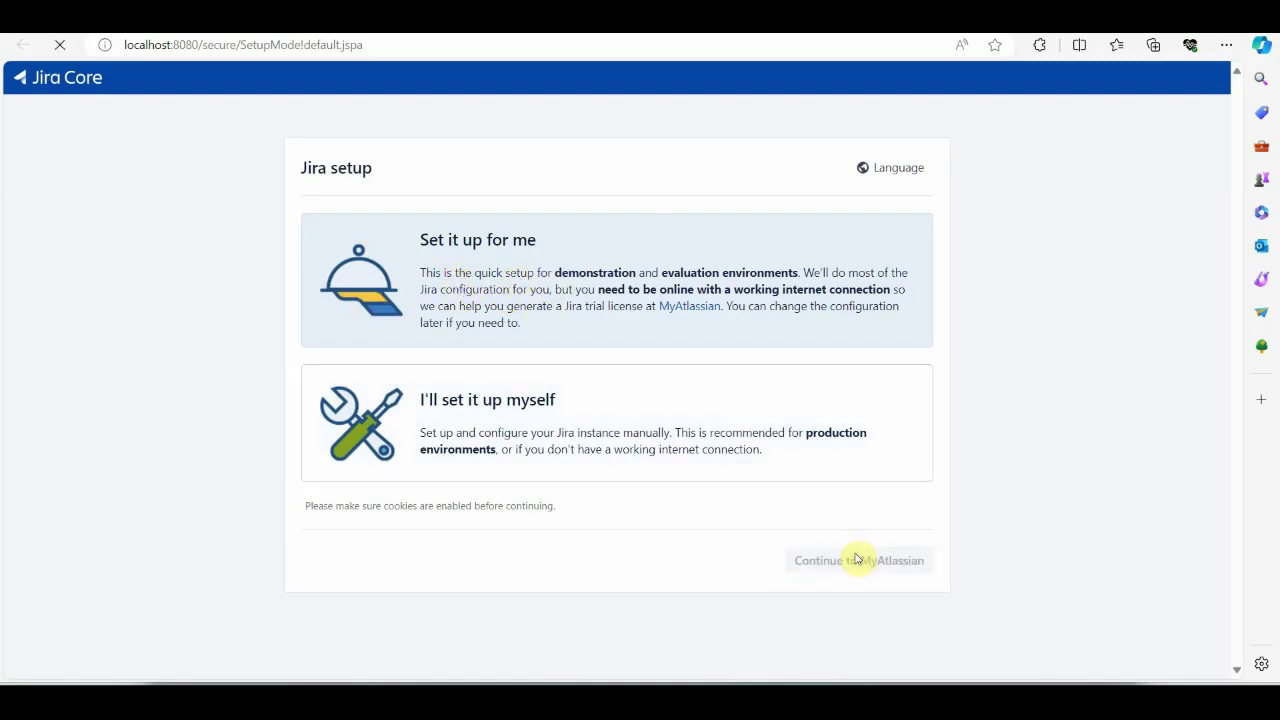
key(alt+Tab)
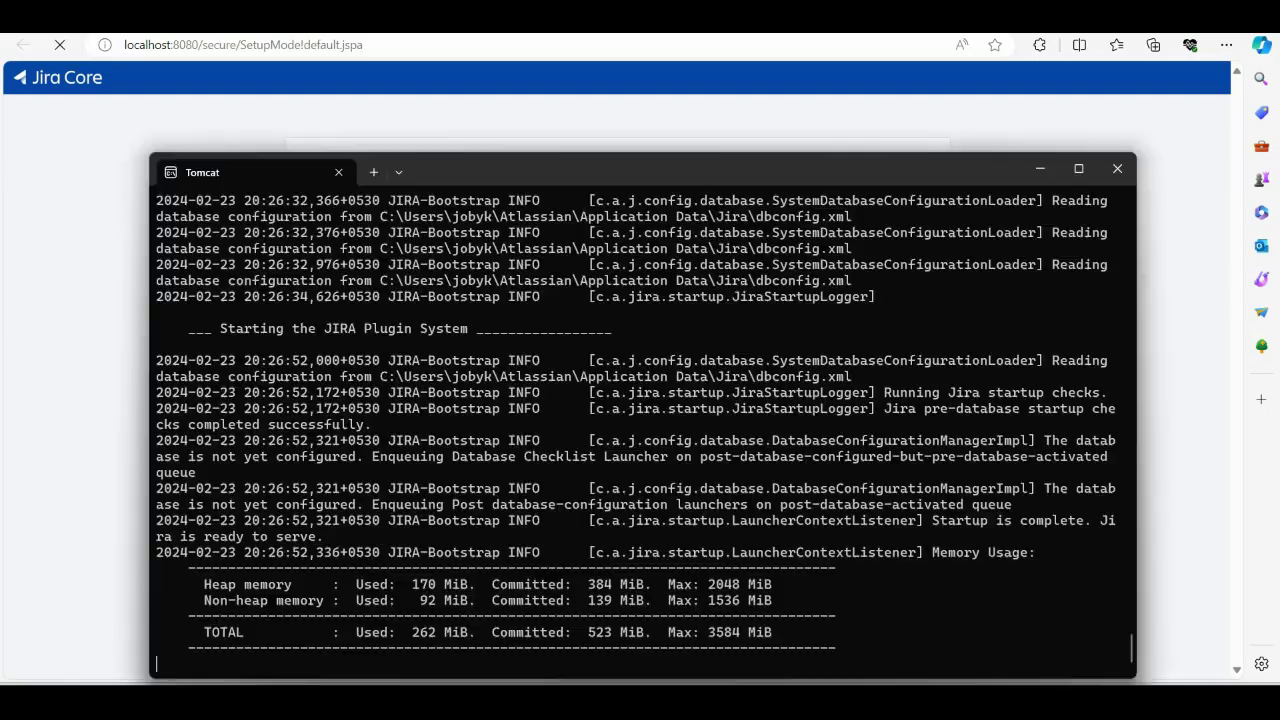
key(alt+Tab)
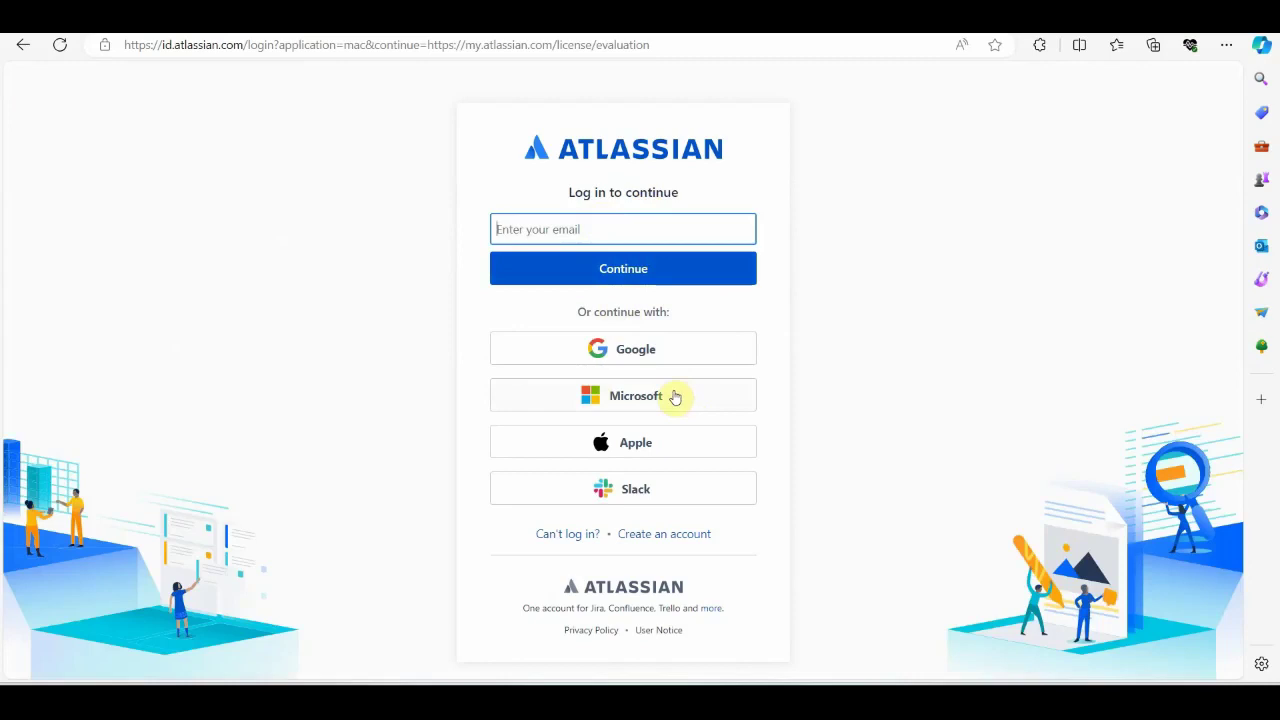
click(640, 354)
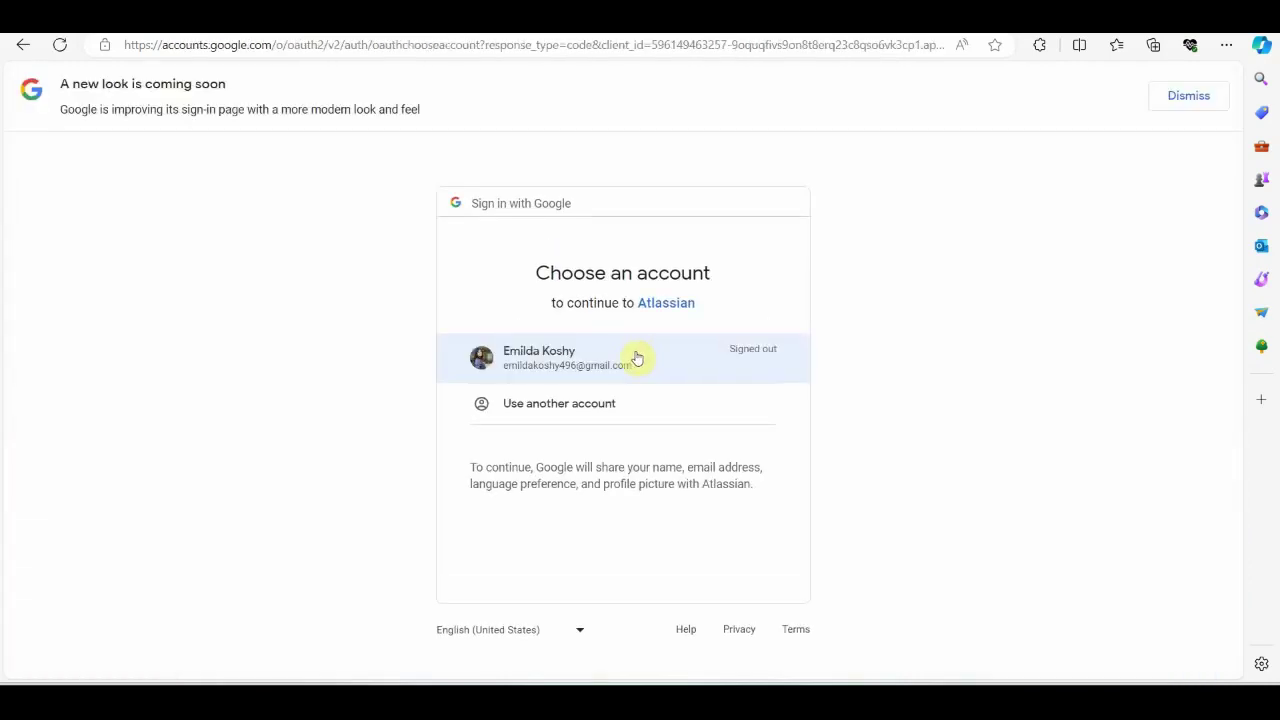
click(23, 45)
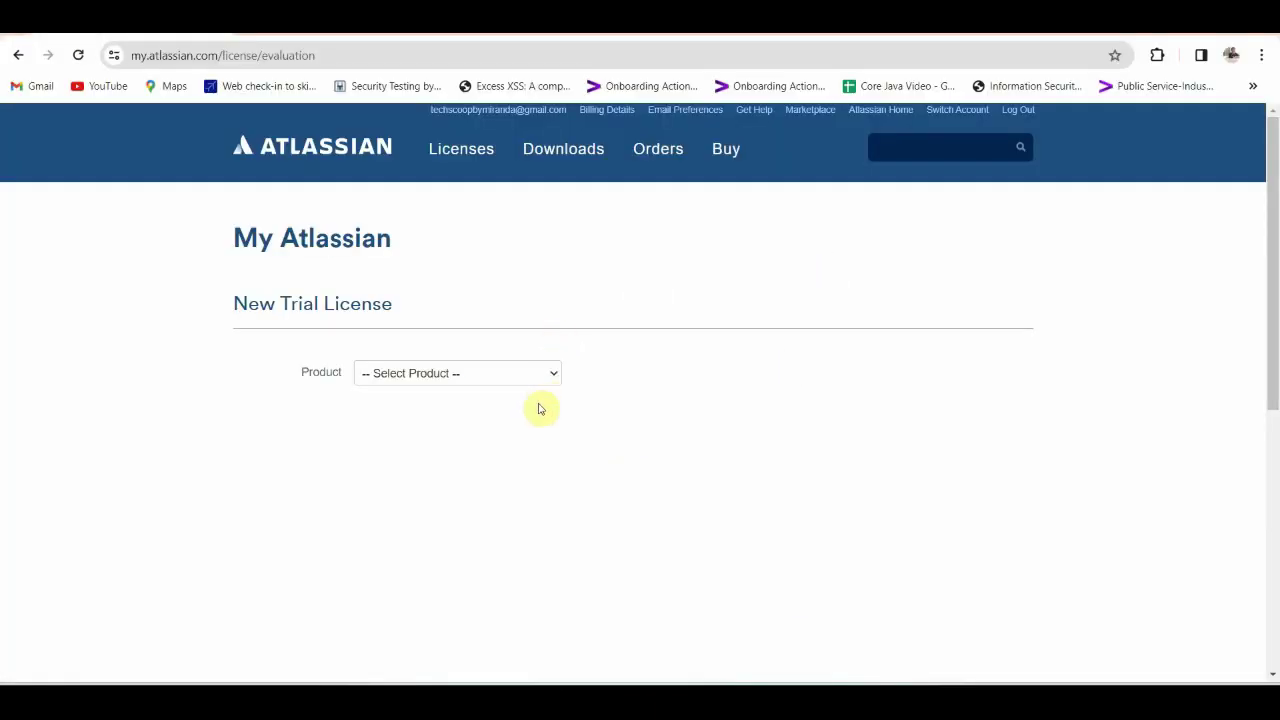
Request a new trial license for Jira Software with the Jira Software (Cloud) license type.
click(543, 383)
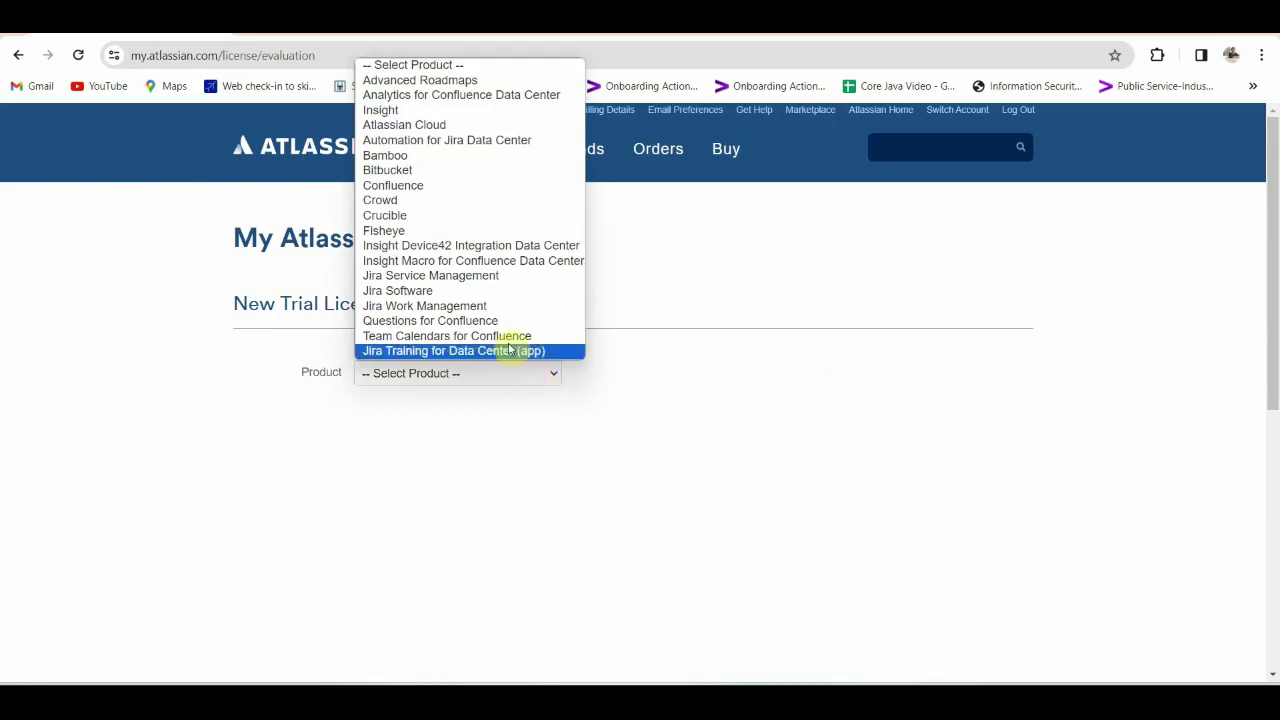
click(425, 292)
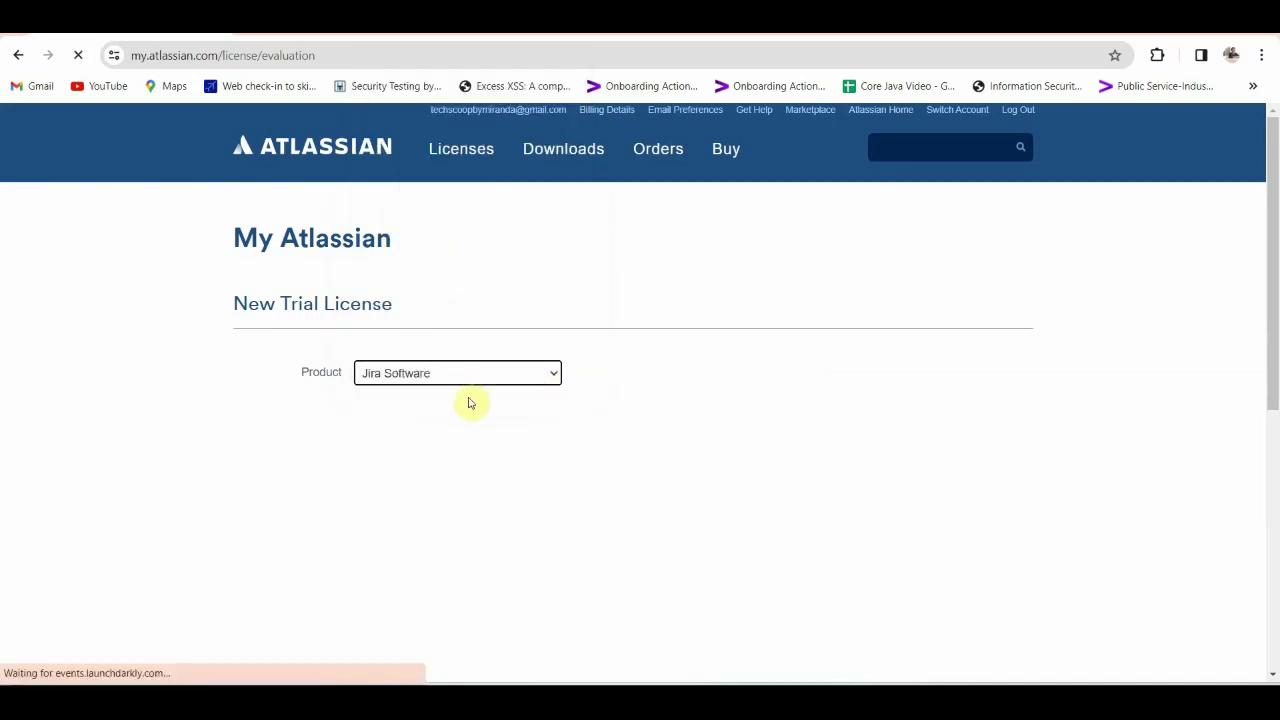
scroll(760, 415, down, 2)
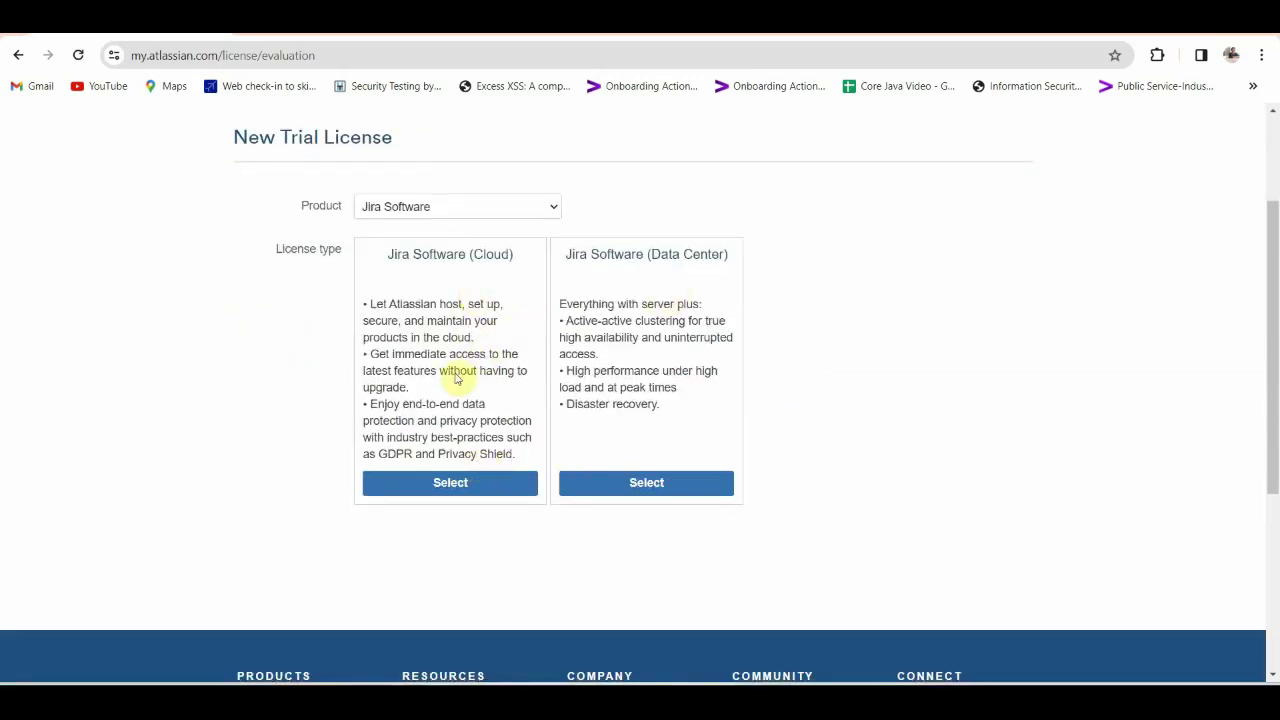
click(470, 485)
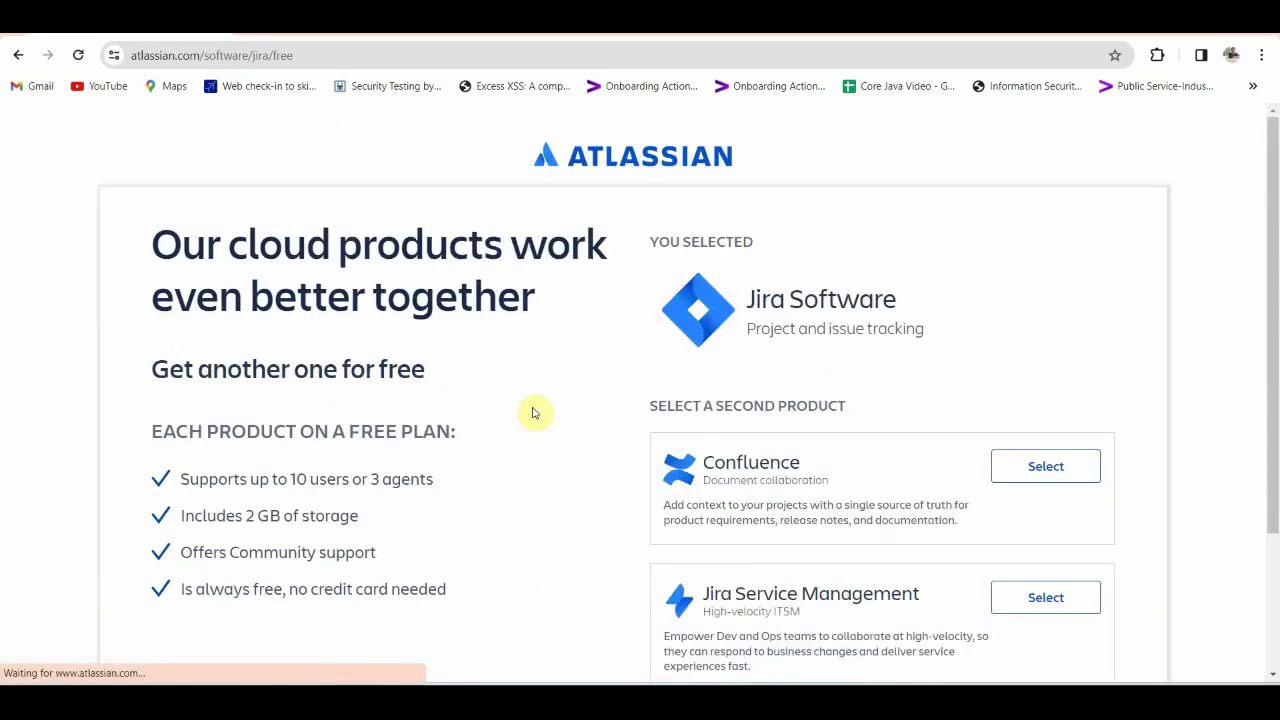
Proceed with Jira Software alone on the free plan, without adding a second product.
scroll(1066, 404, down, 1)
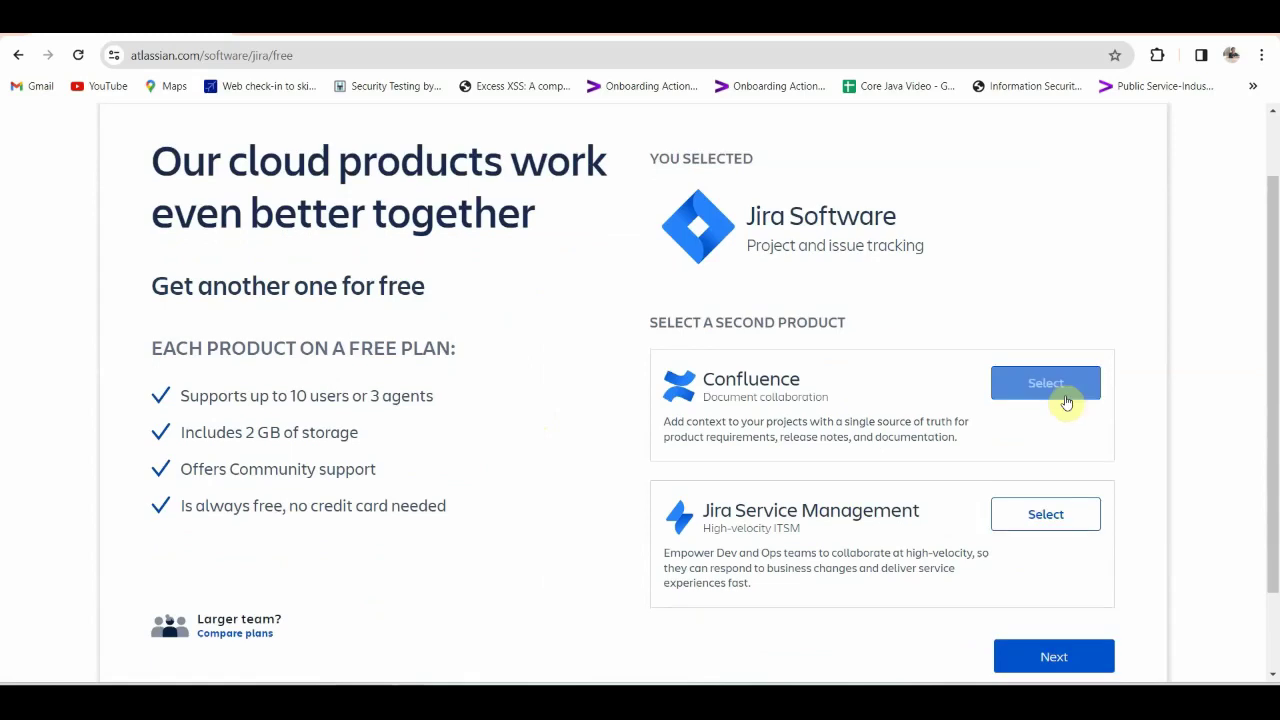
scroll(975, 495, down, 1)
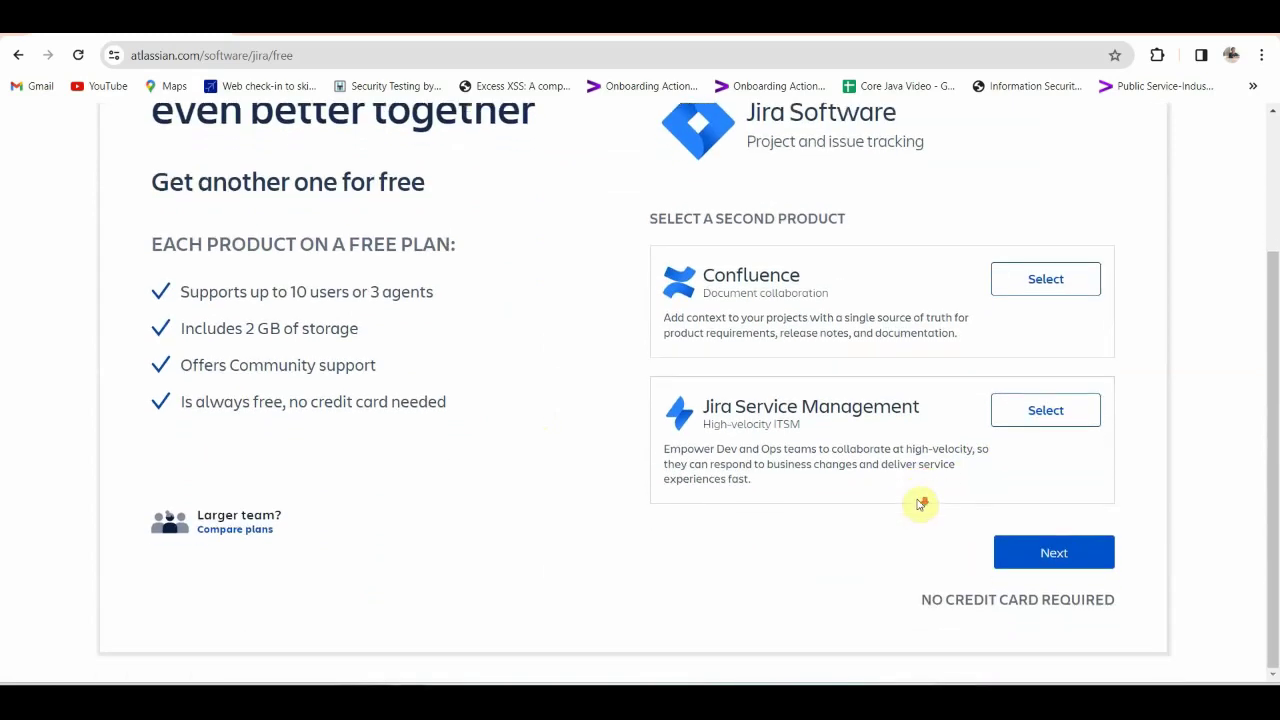
scroll(910, 503, up, 1)
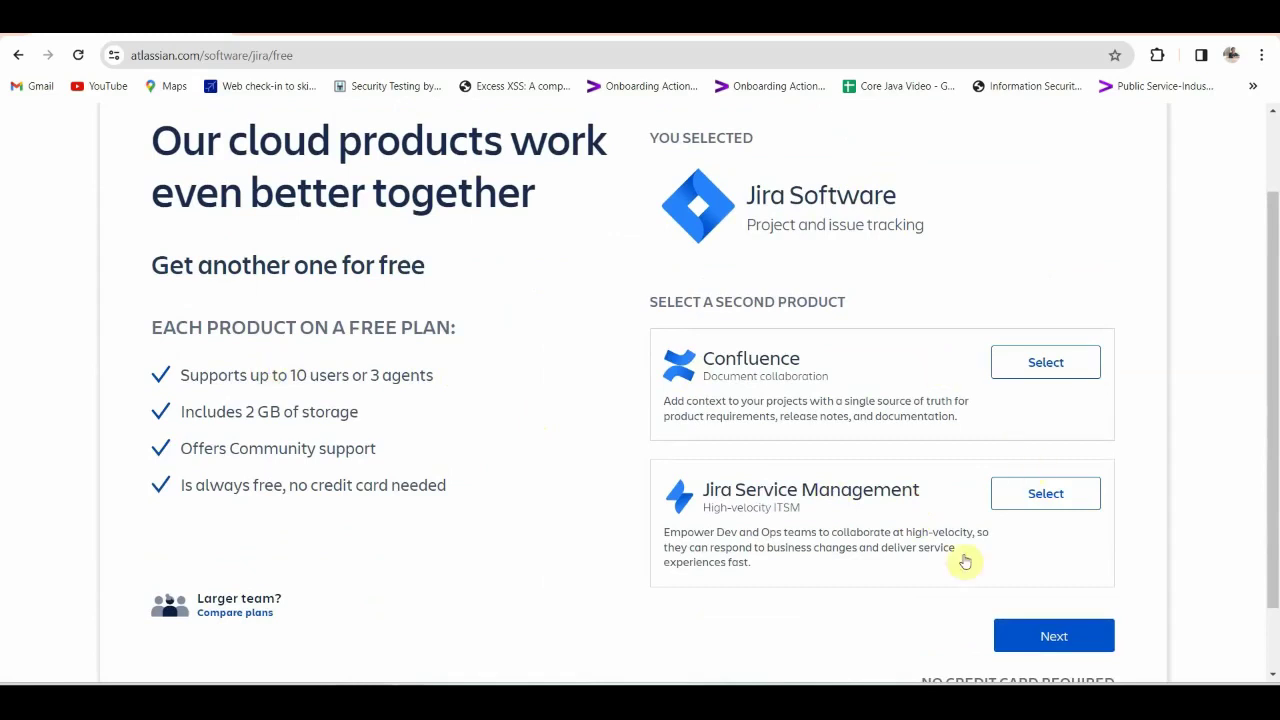
scroll(1010, 560, down, 1)
click(1010, 557)
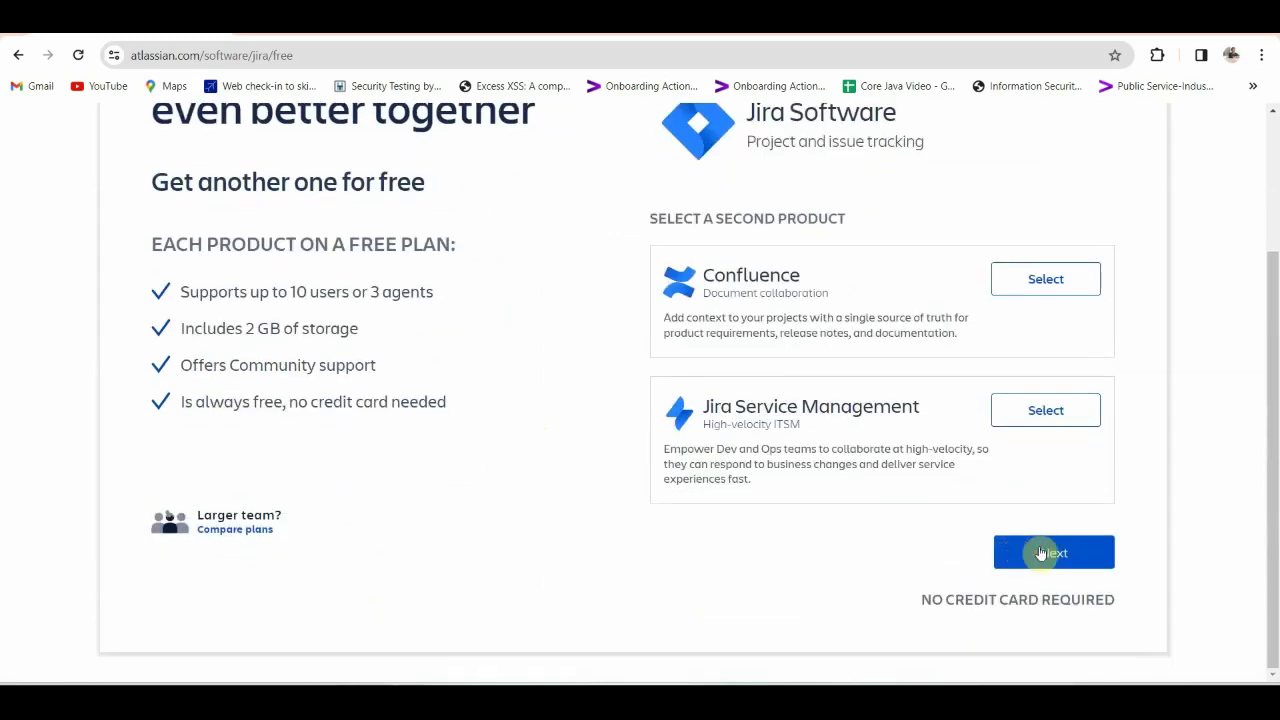
click(1041, 553)
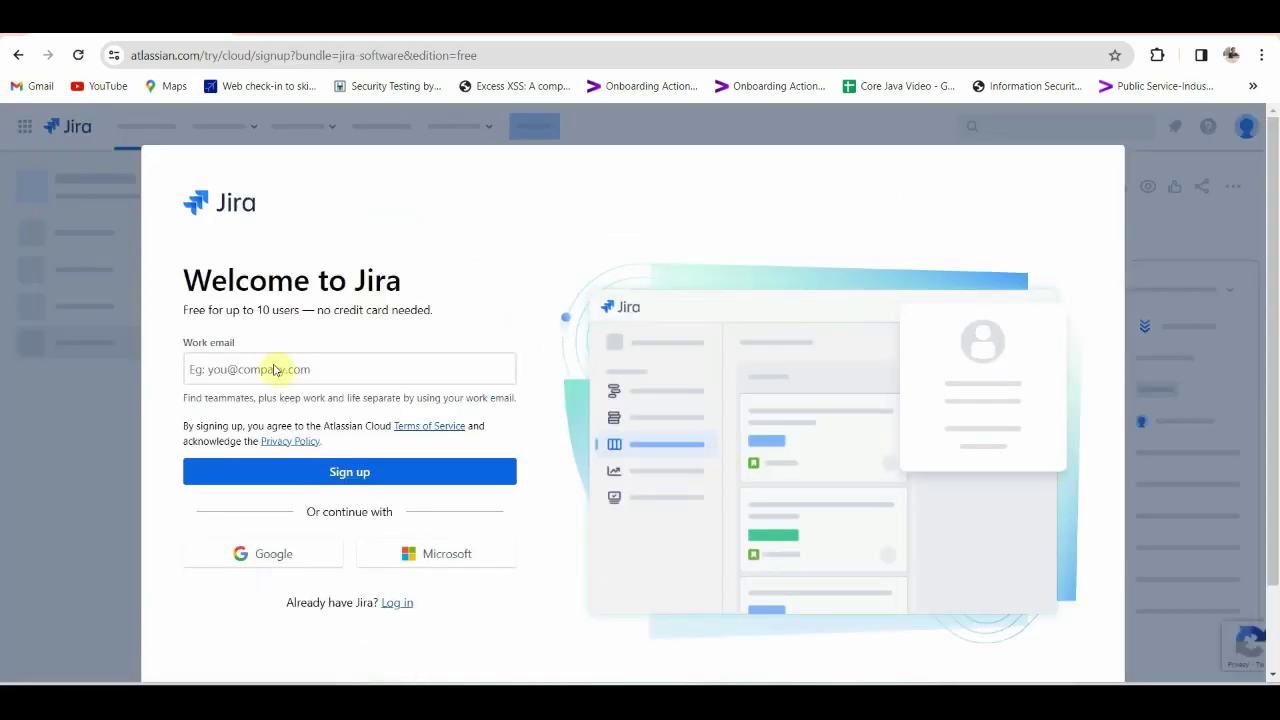
Sign up for Jira with the existing Google account and go to Jira using the suggested site name.
click(272, 366)
click(337, 440)
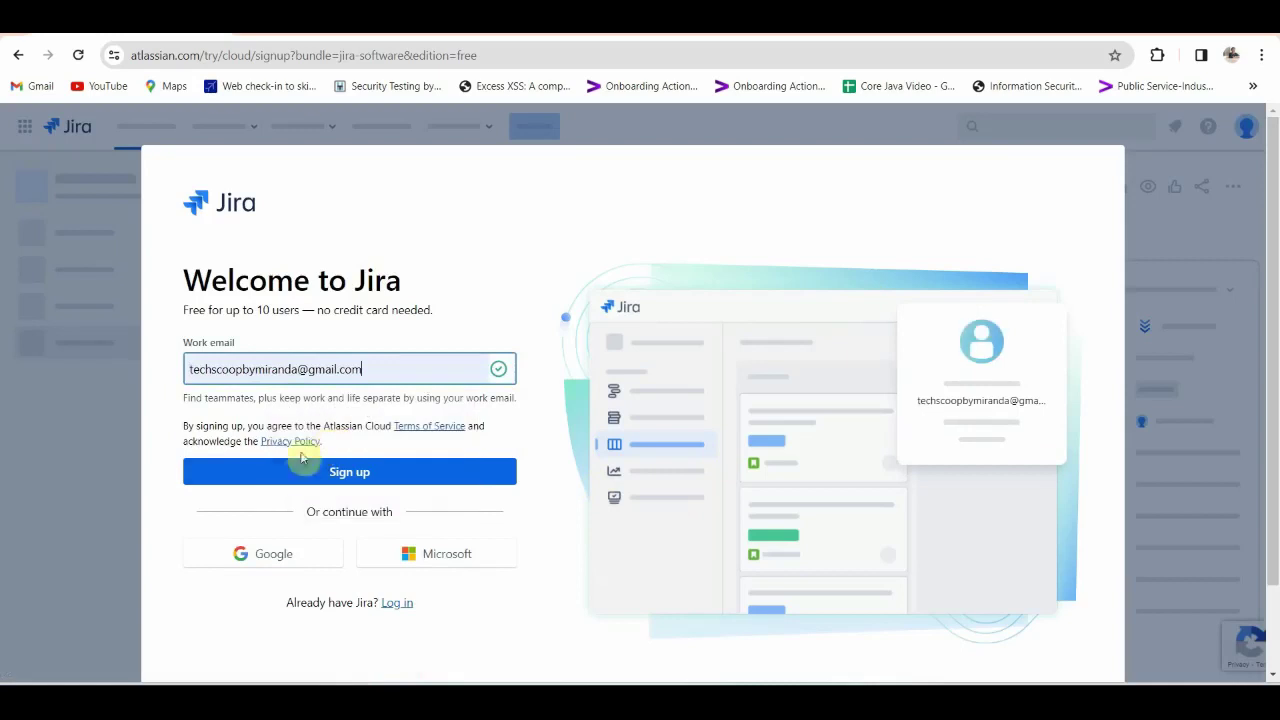
click(263, 552)
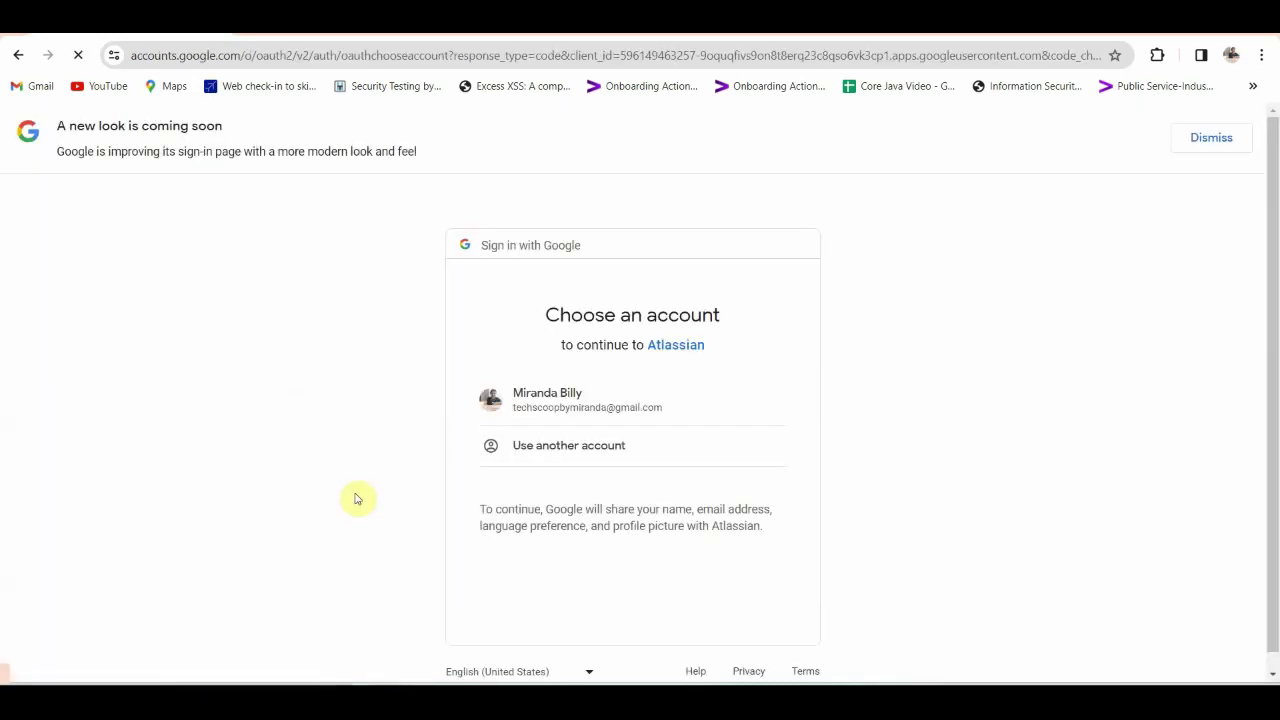
click(604, 402)
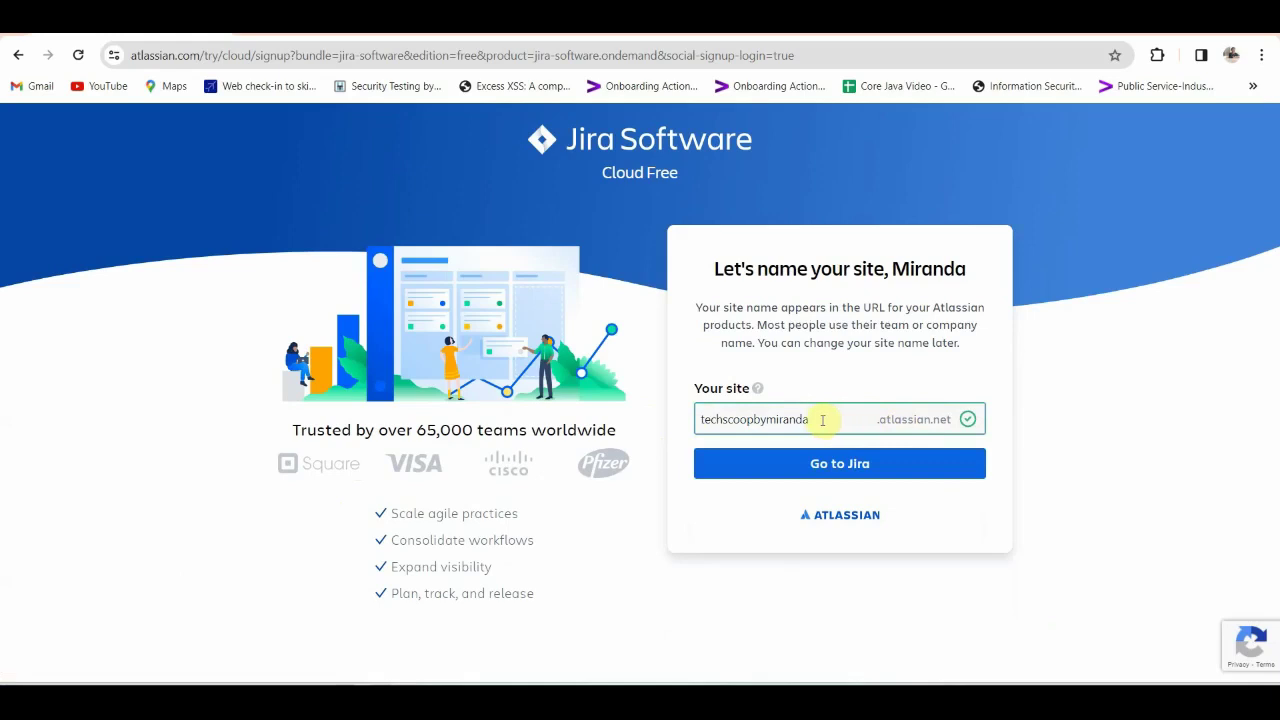
click(853, 466)
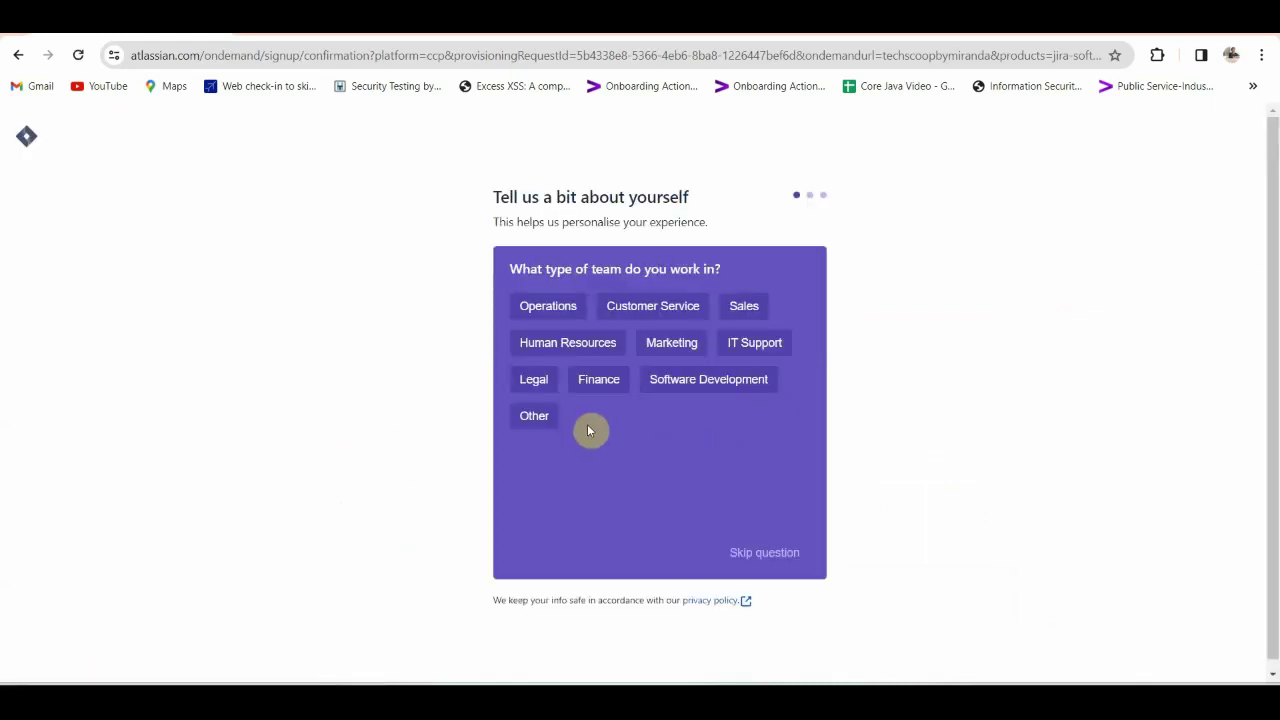
Answer the profile questions with Software Development, QA Engineer, and the tasks Testing and quality assurance (QA) and Code writing and reviews.
click(687, 393)
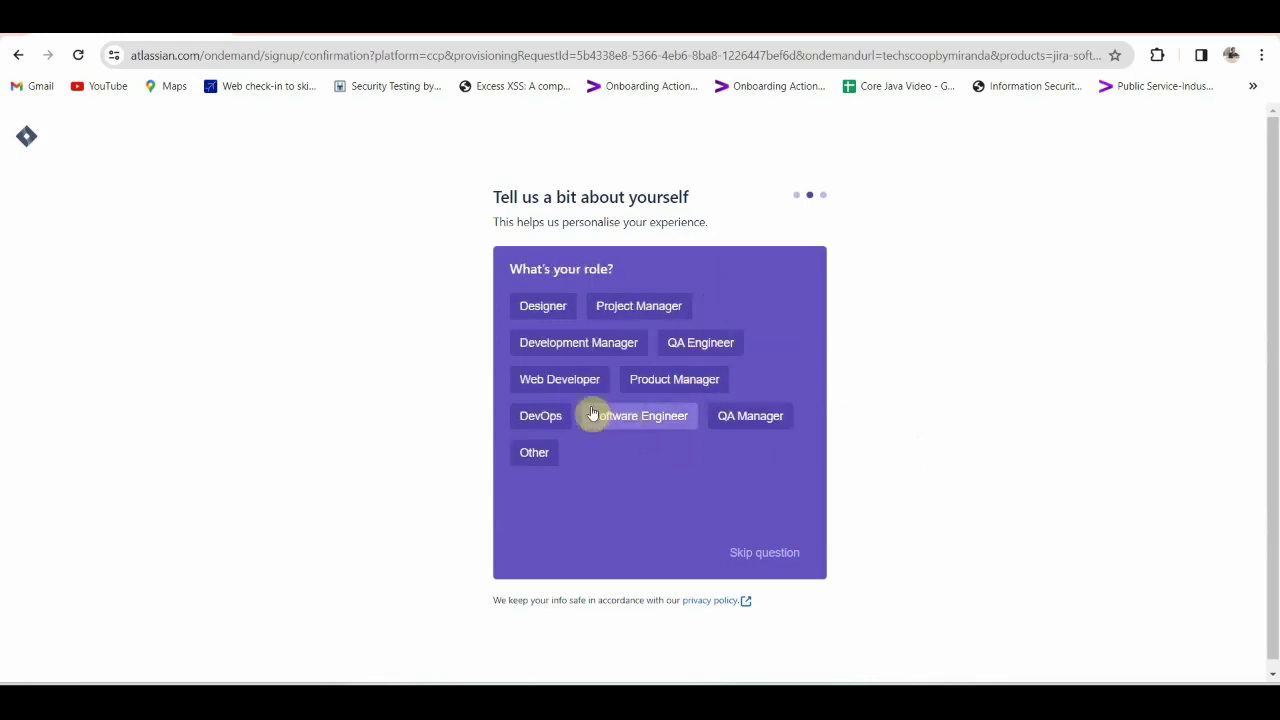
click(700, 342)
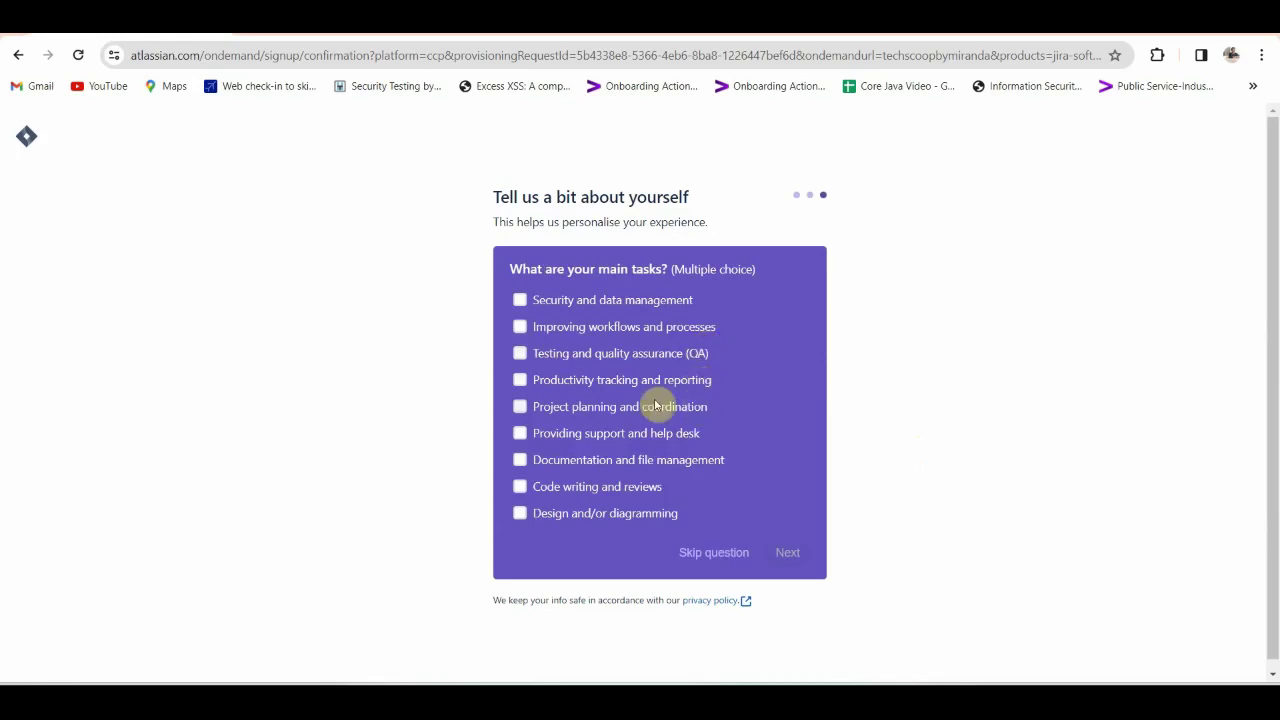
click(588, 355)
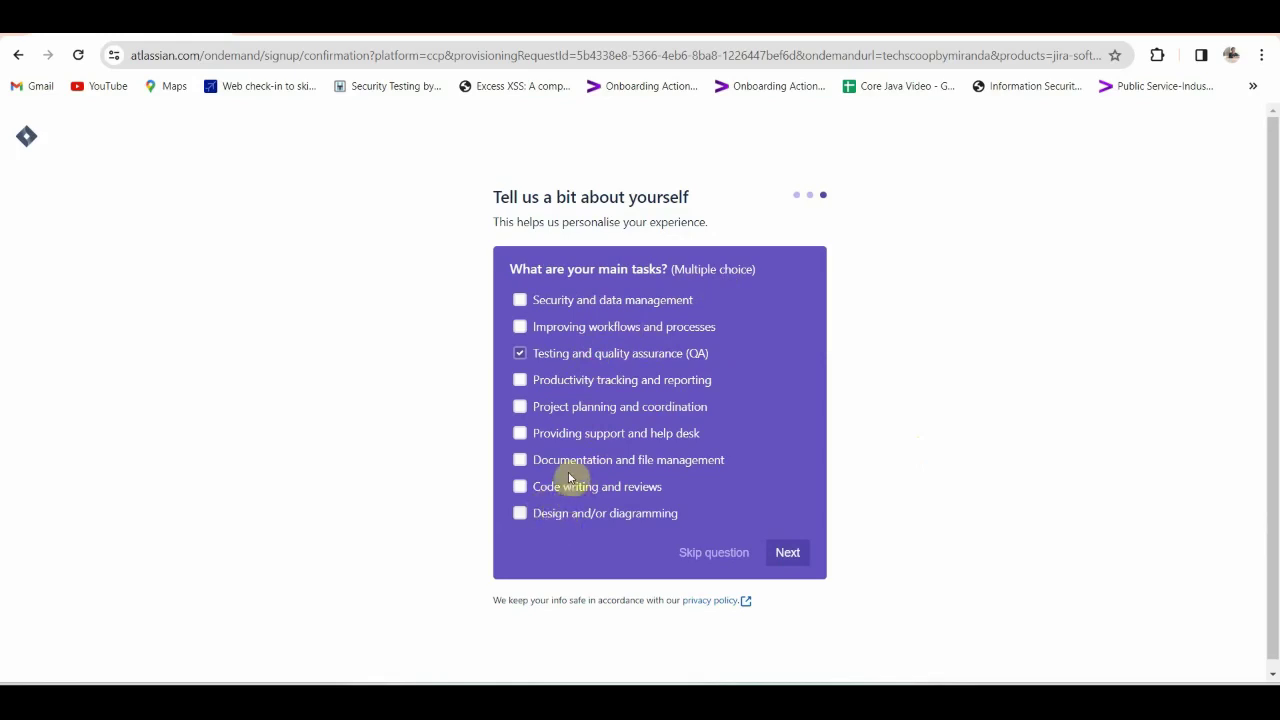
click(566, 489)
click(778, 548)
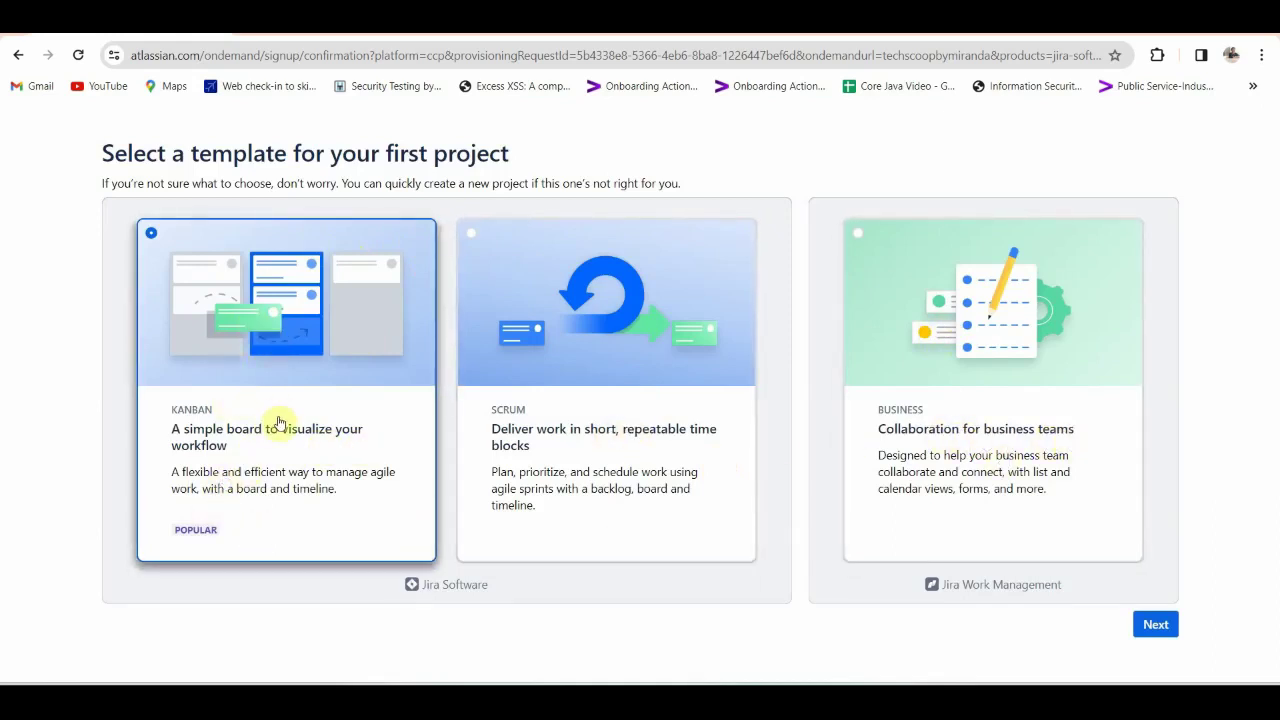
Create the first project from the Kanban template, named Demo, with Jira familiarity Somewhat and the suggested epic and tasks.
click(1156, 624)
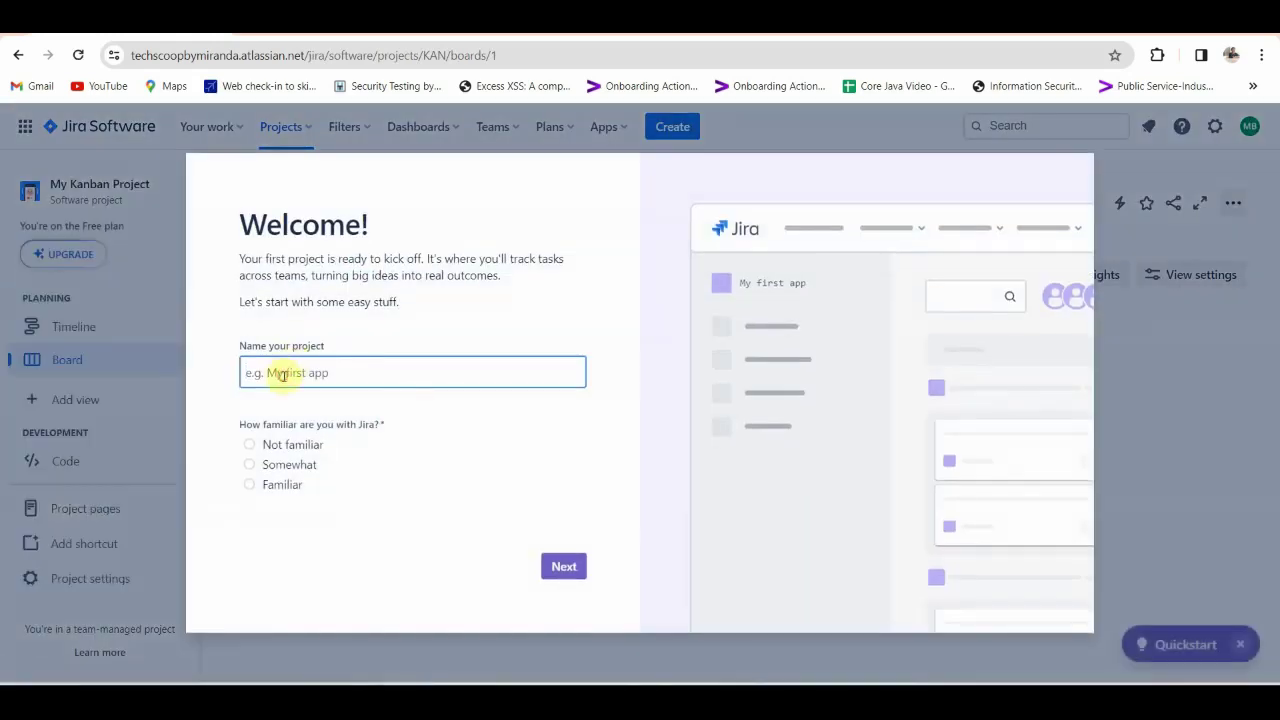
text(Demo)
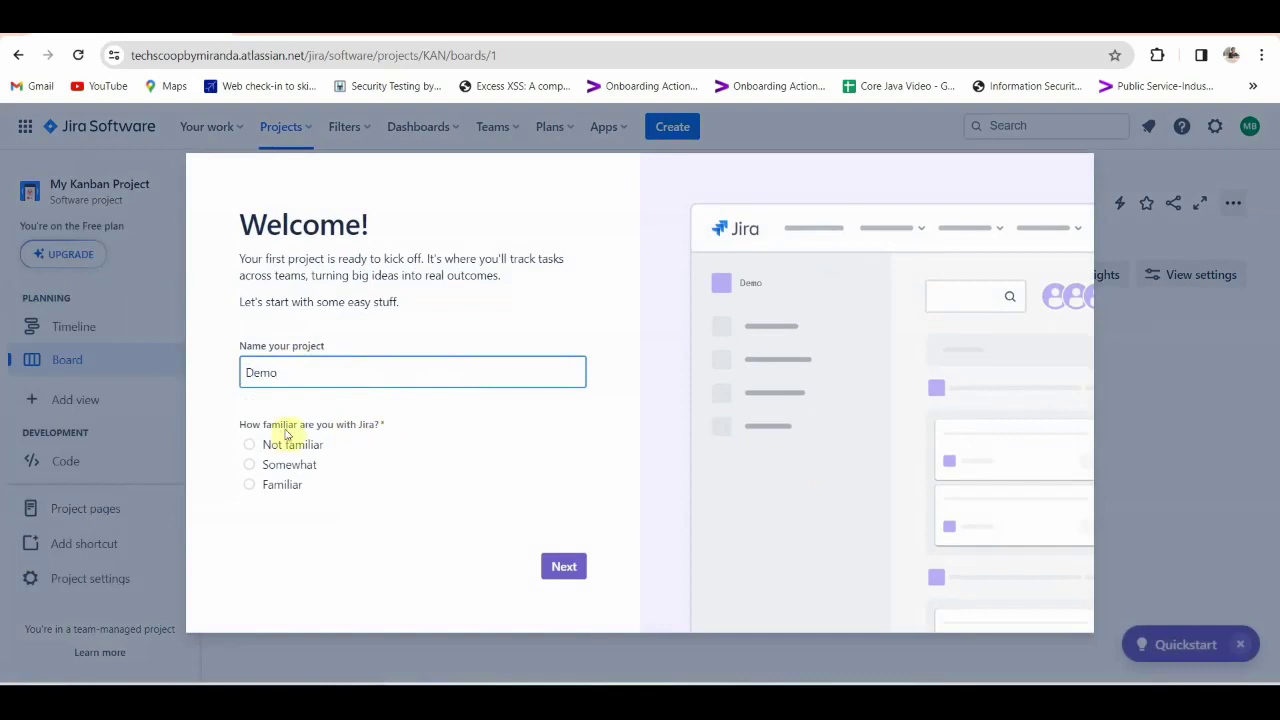
click(292, 464)
click(560, 567)
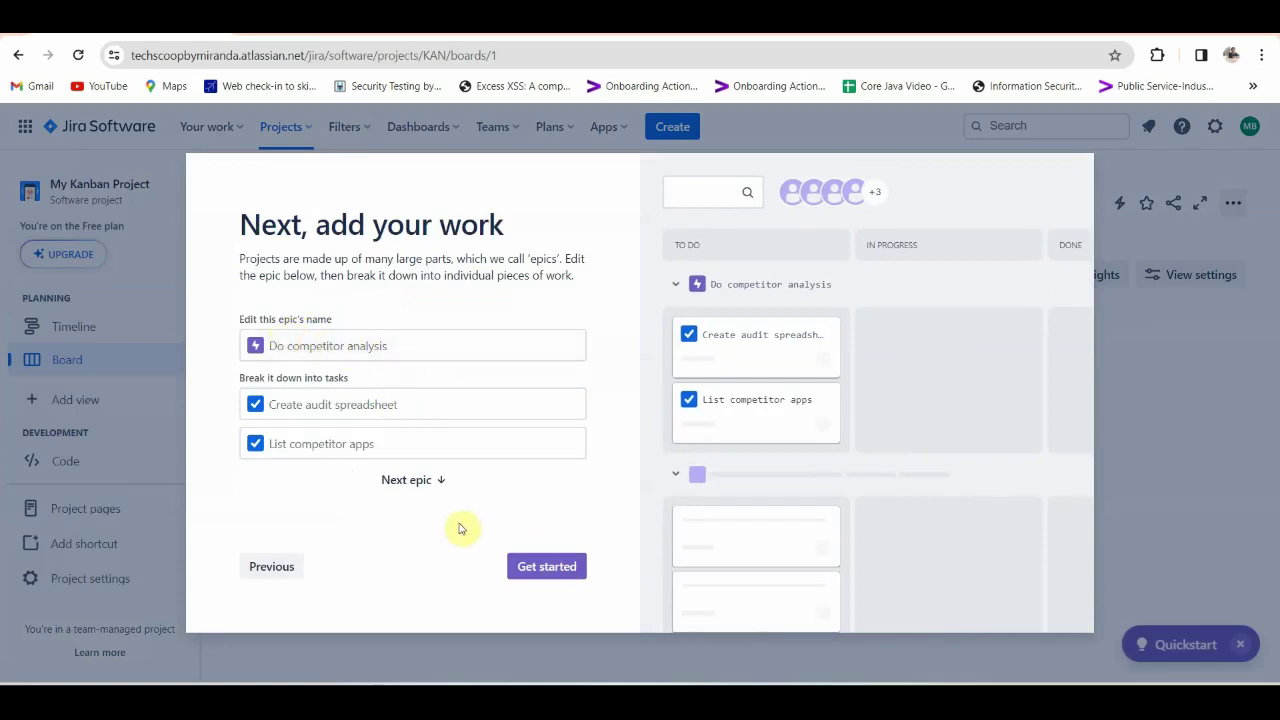
click(547, 572)
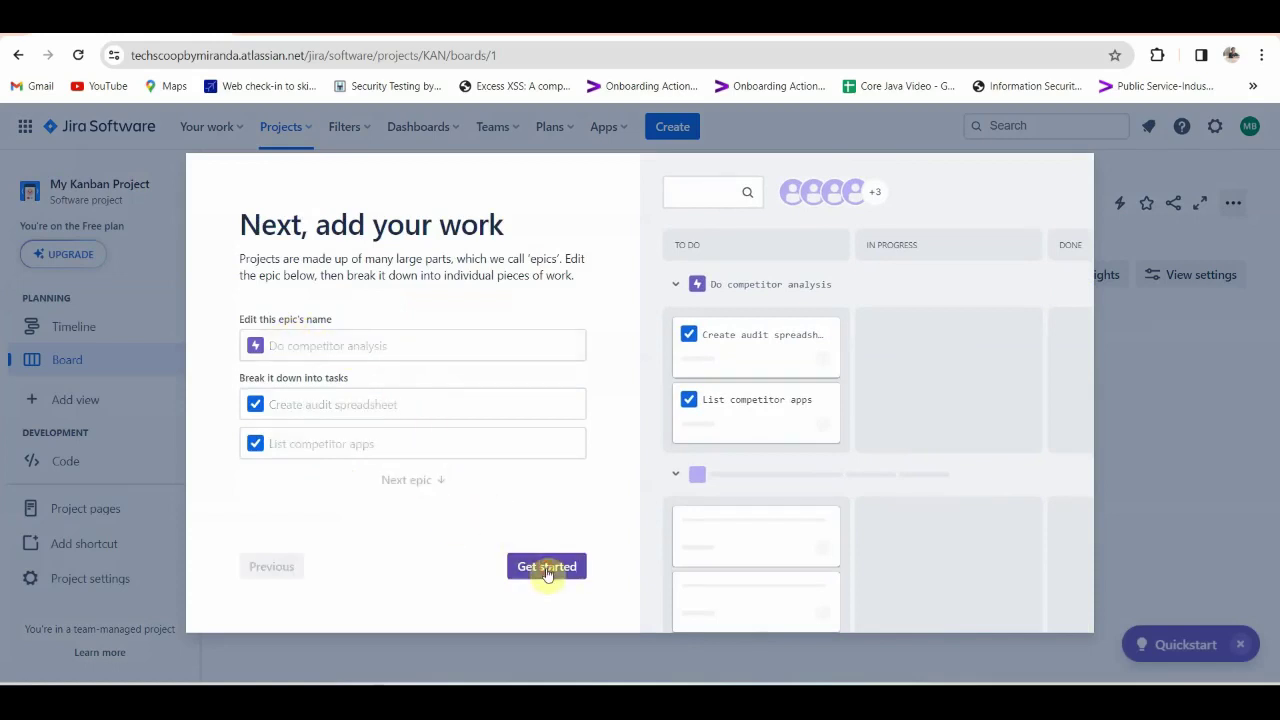
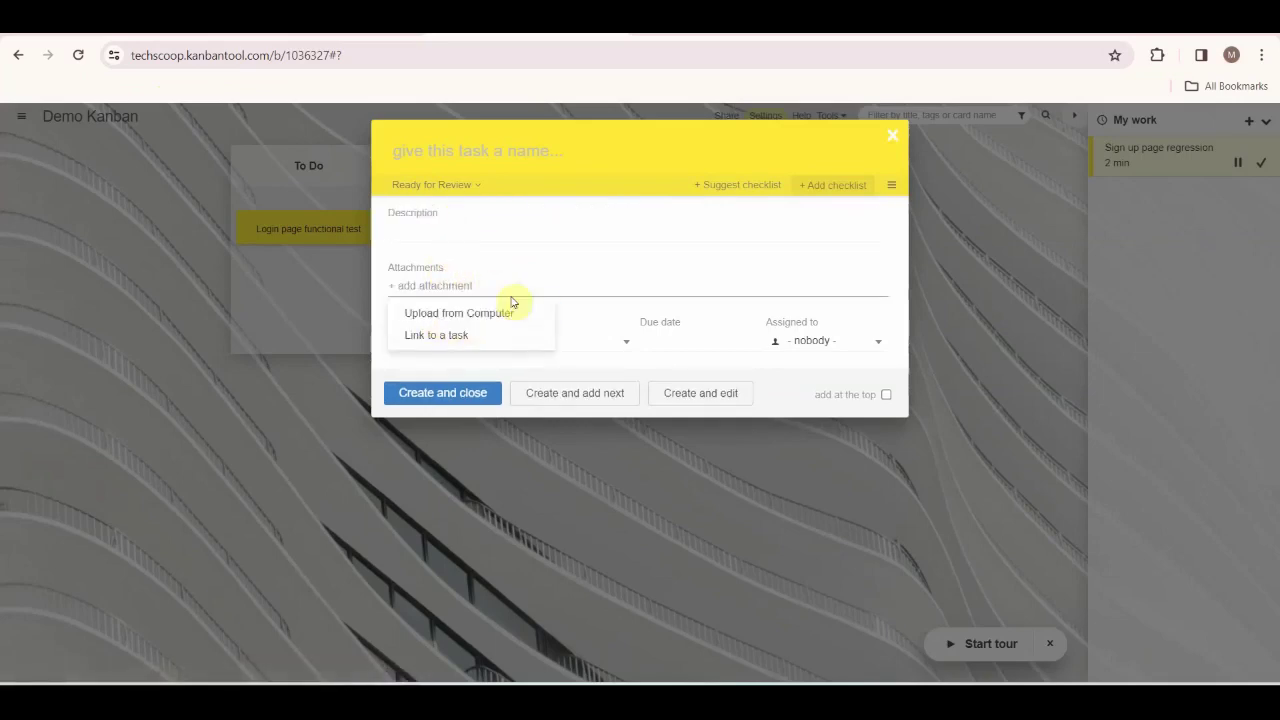
Set the card type of the new Ready for Review task to Security test cases.
click(580, 313)
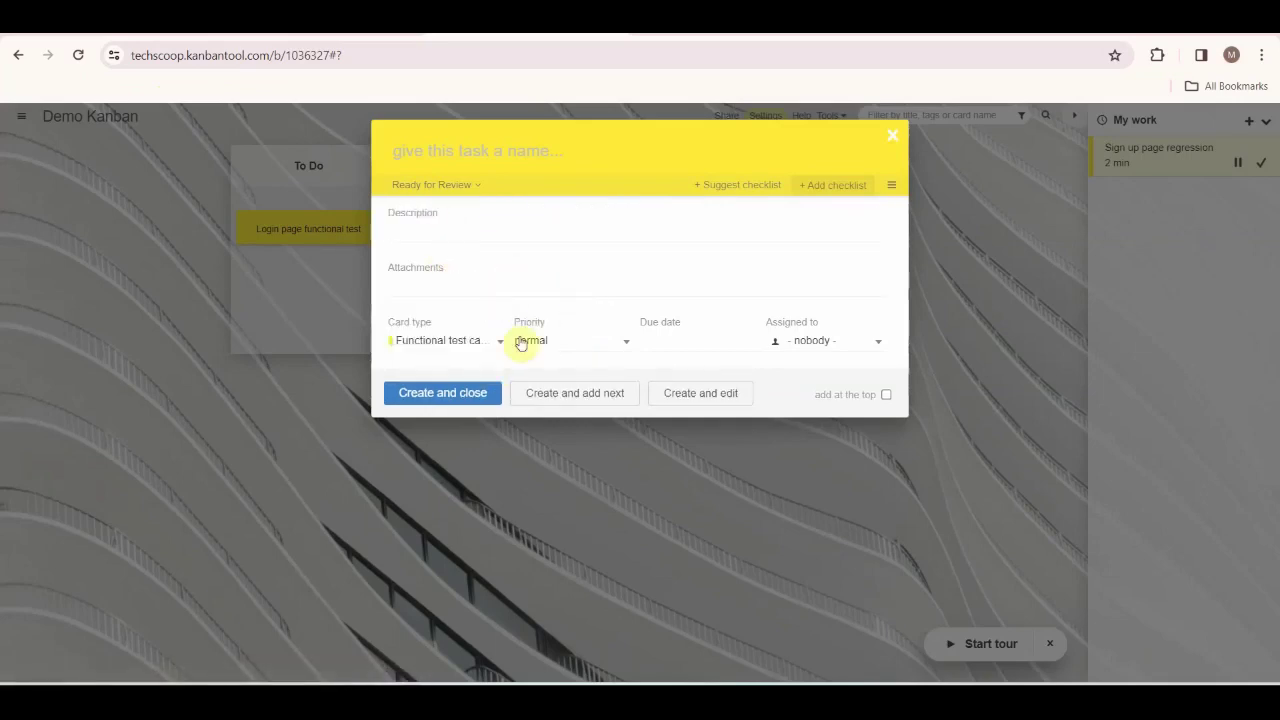
click(500, 342)
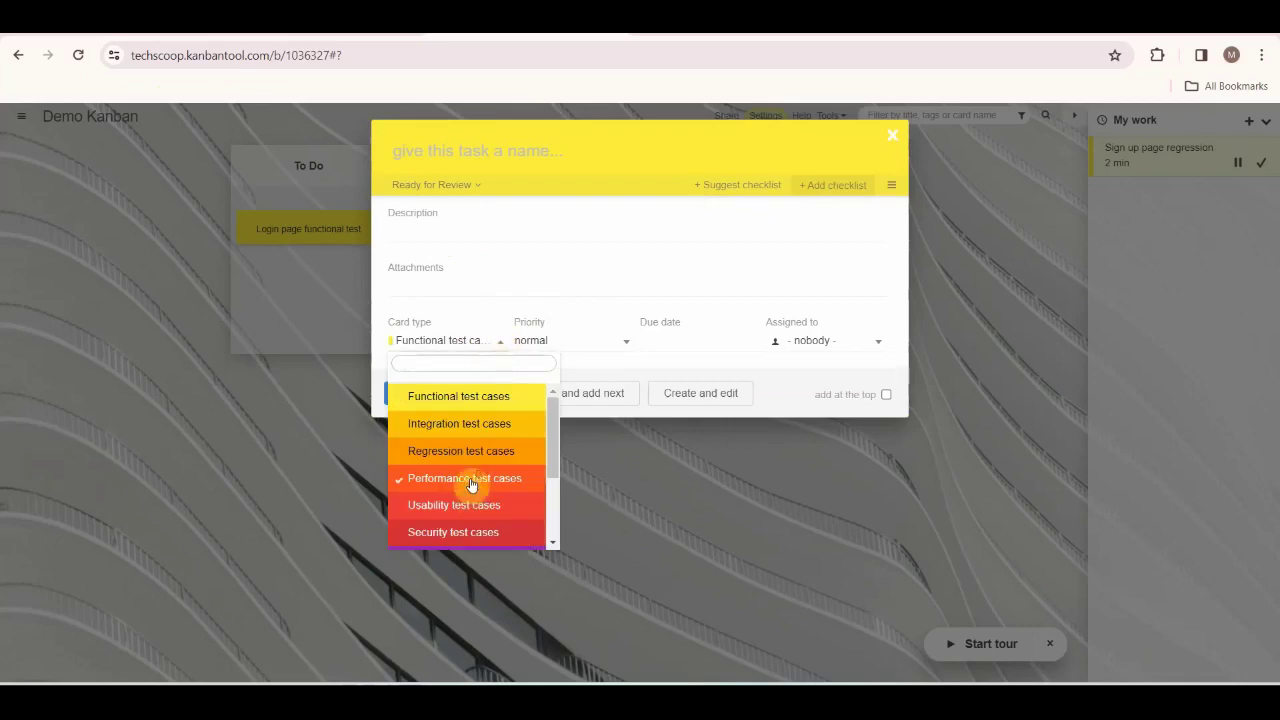
scroll(473, 482, down, 2)
scroll(473, 482, up, 3)
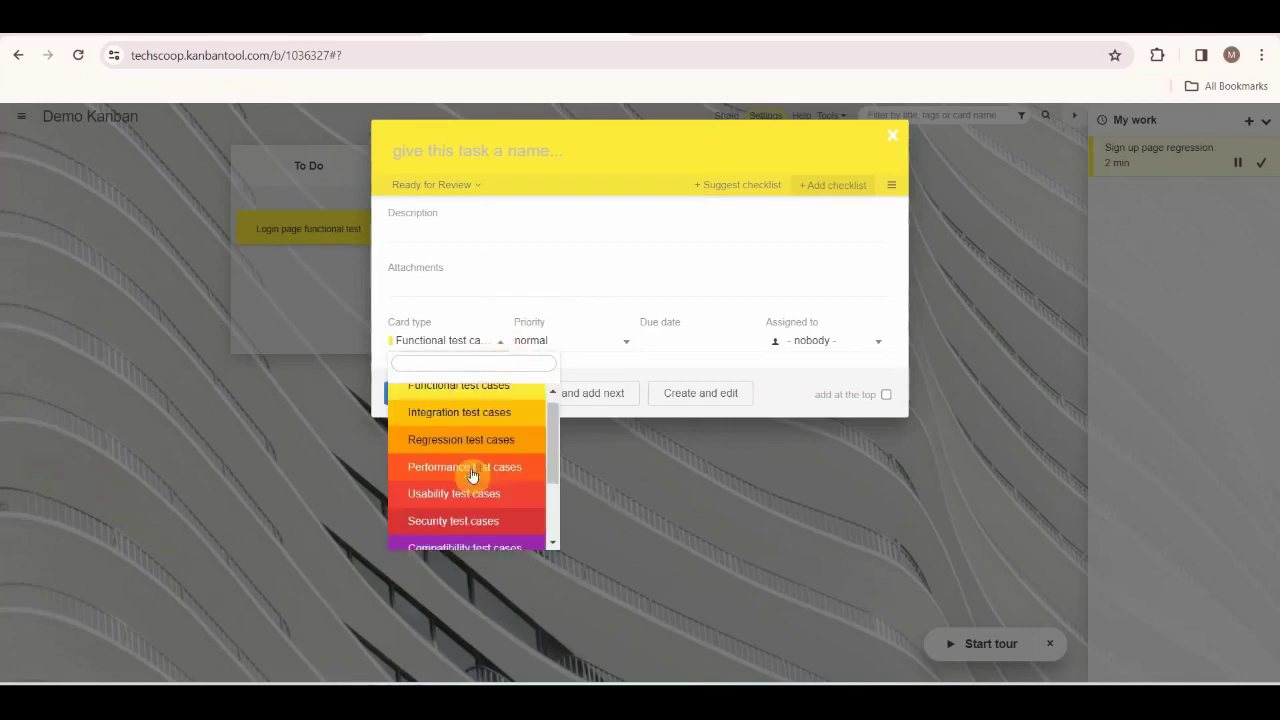
scroll(473, 475, down, 2)
scroll(473, 470, down, 1)
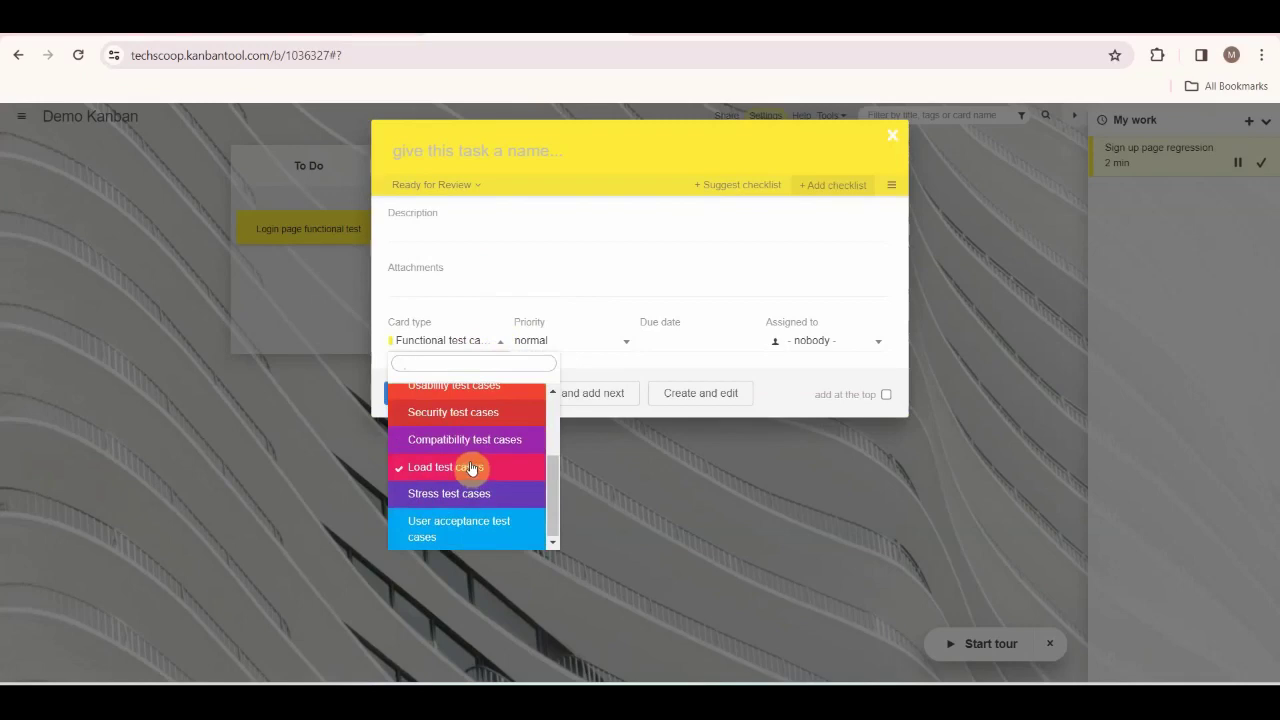
click(460, 412)
Give the new task high priority and the due date 2024-02-28, view the assignee choices, and discard the unsaved card.
click(615, 342)
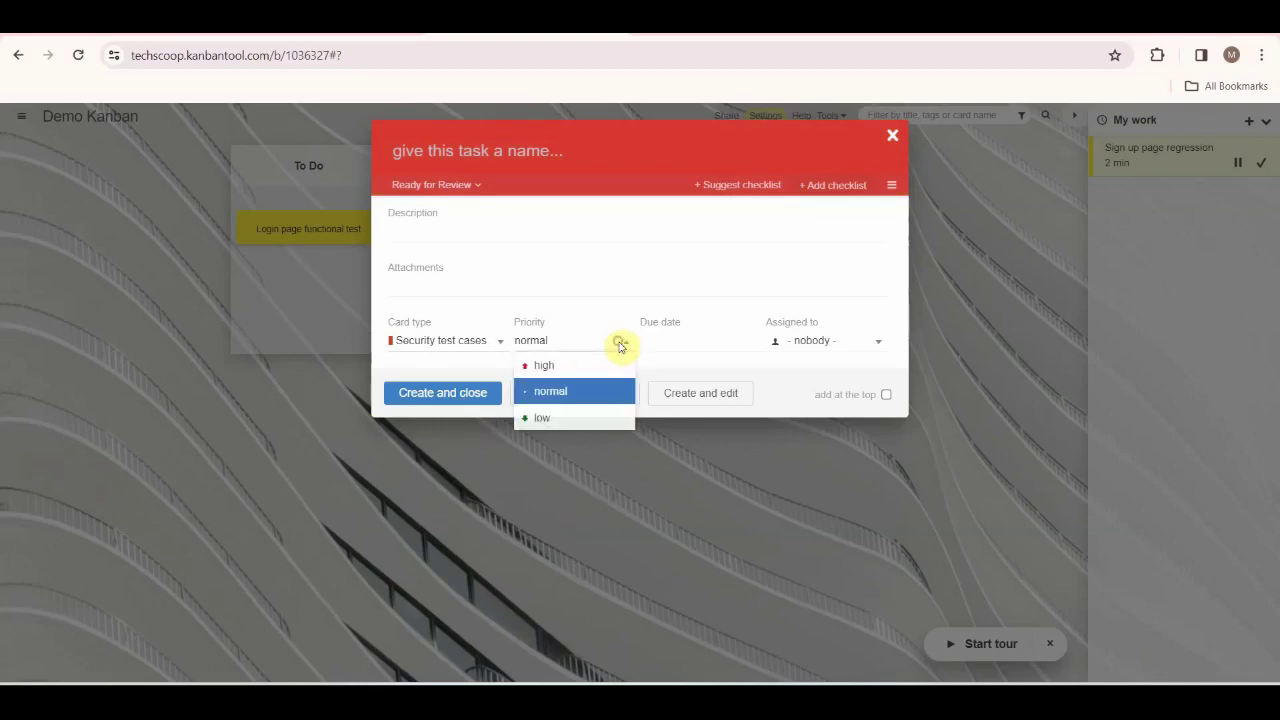
click(562, 366)
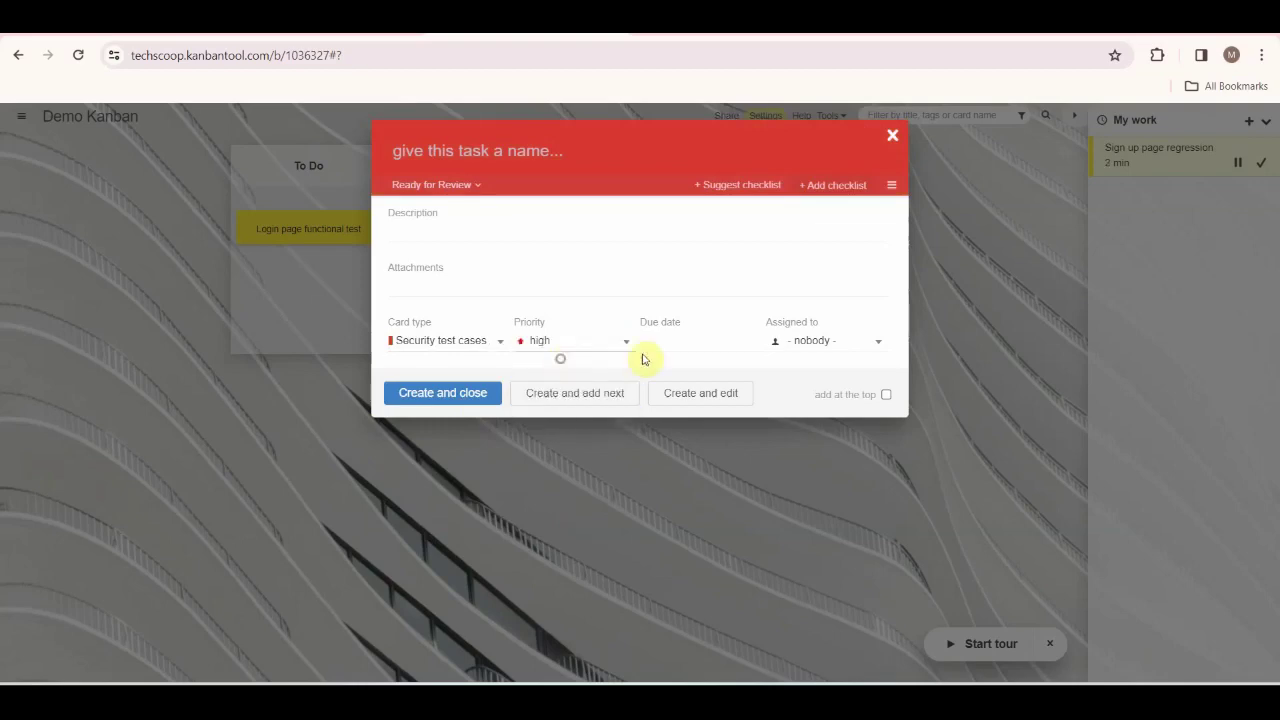
click(749, 345)
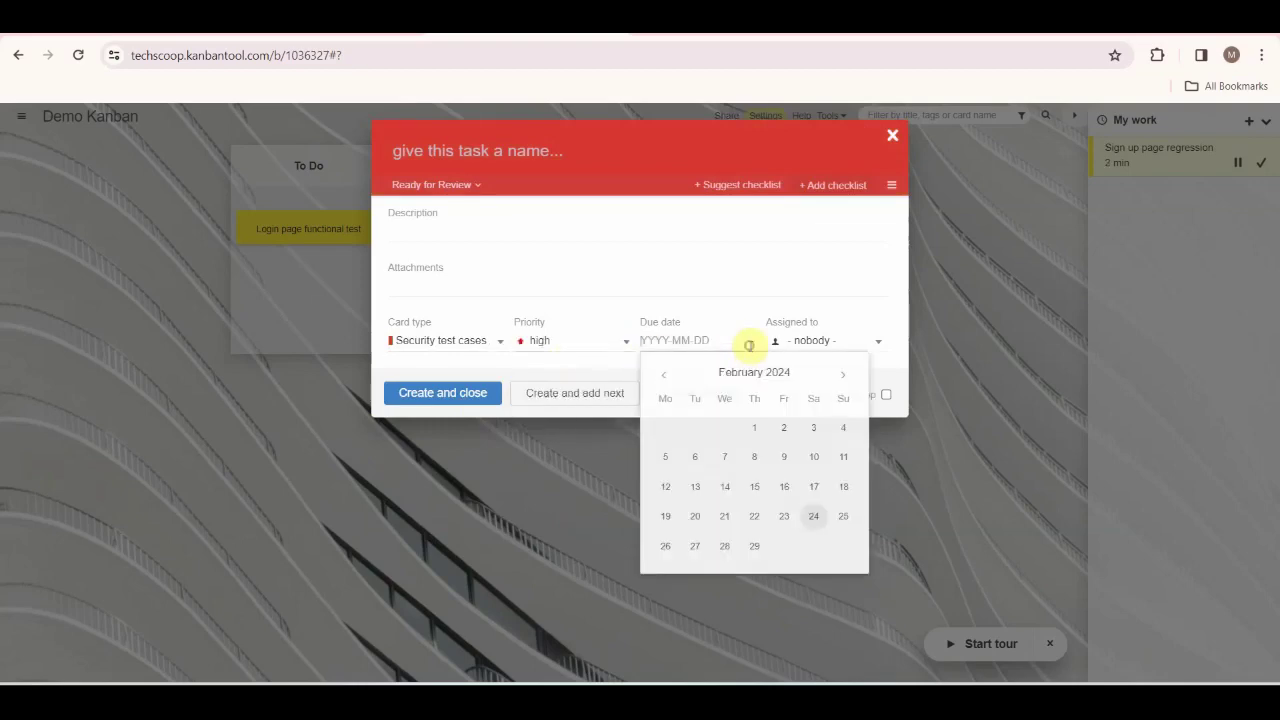
click(722, 543)
click(871, 343)
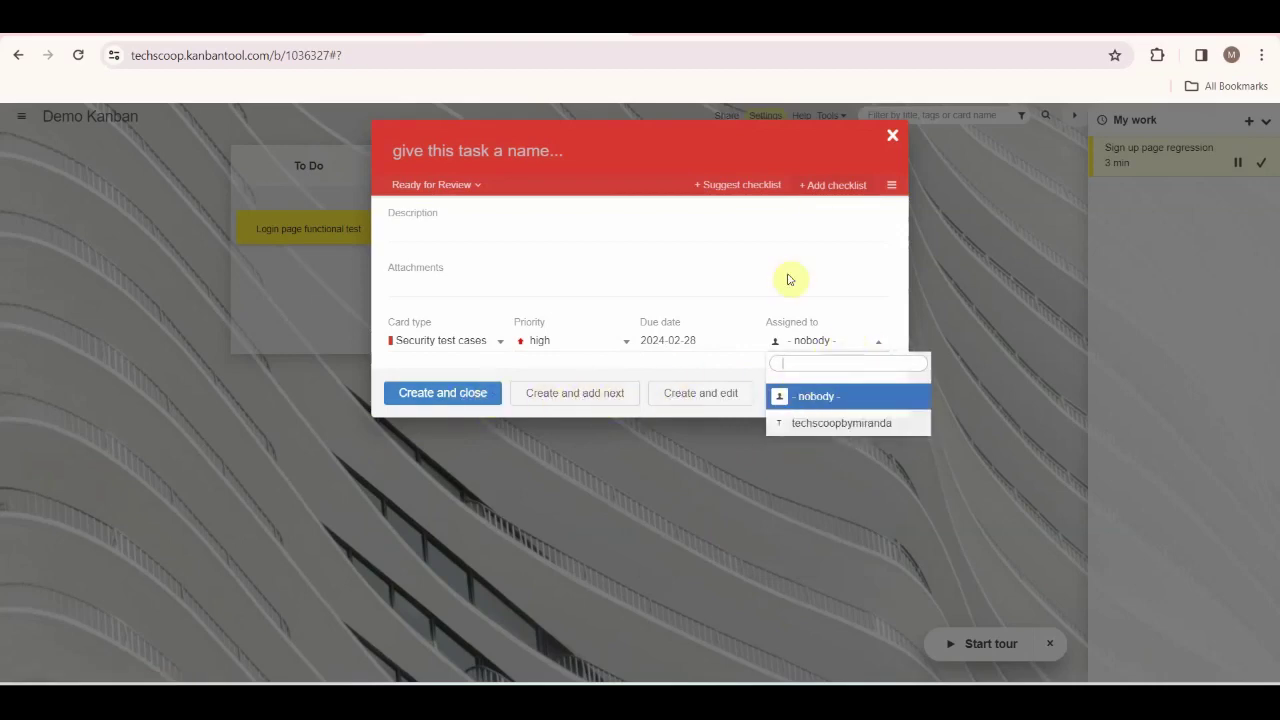
click(896, 146)
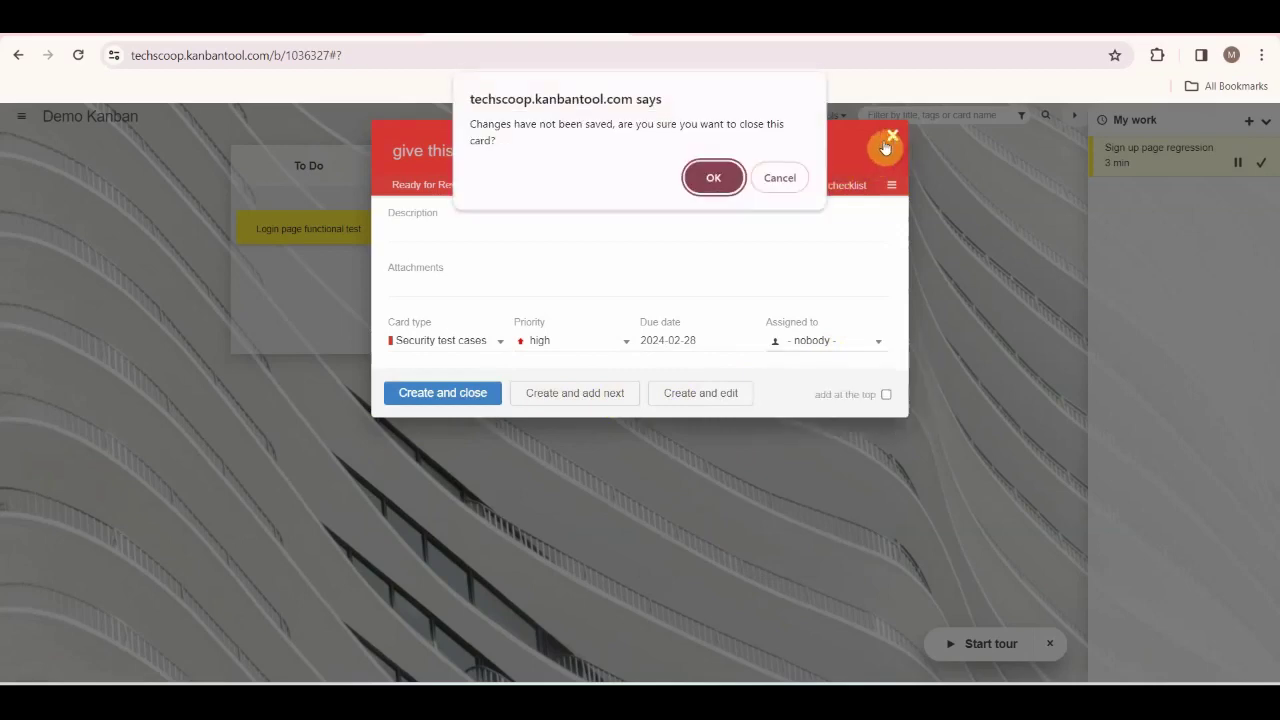
click(722, 178)
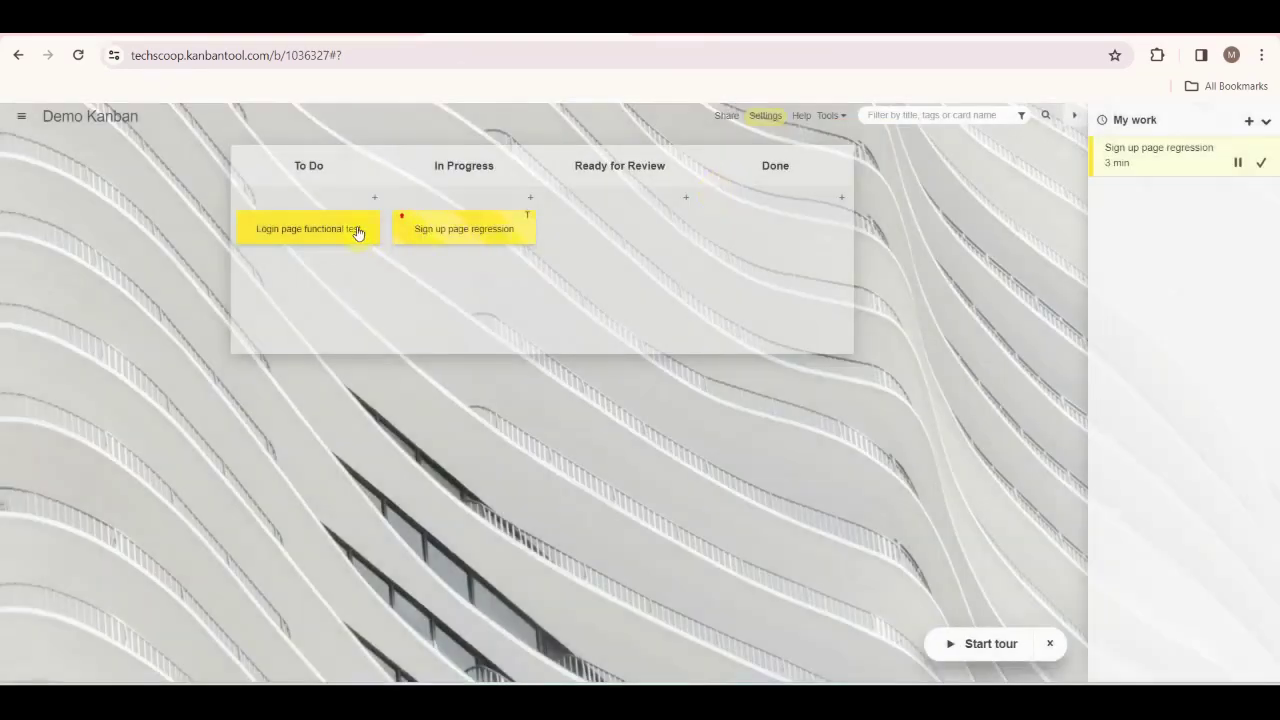
Check the details of the Login page functional test card and move the card from To Do to Done.
click(357, 232)
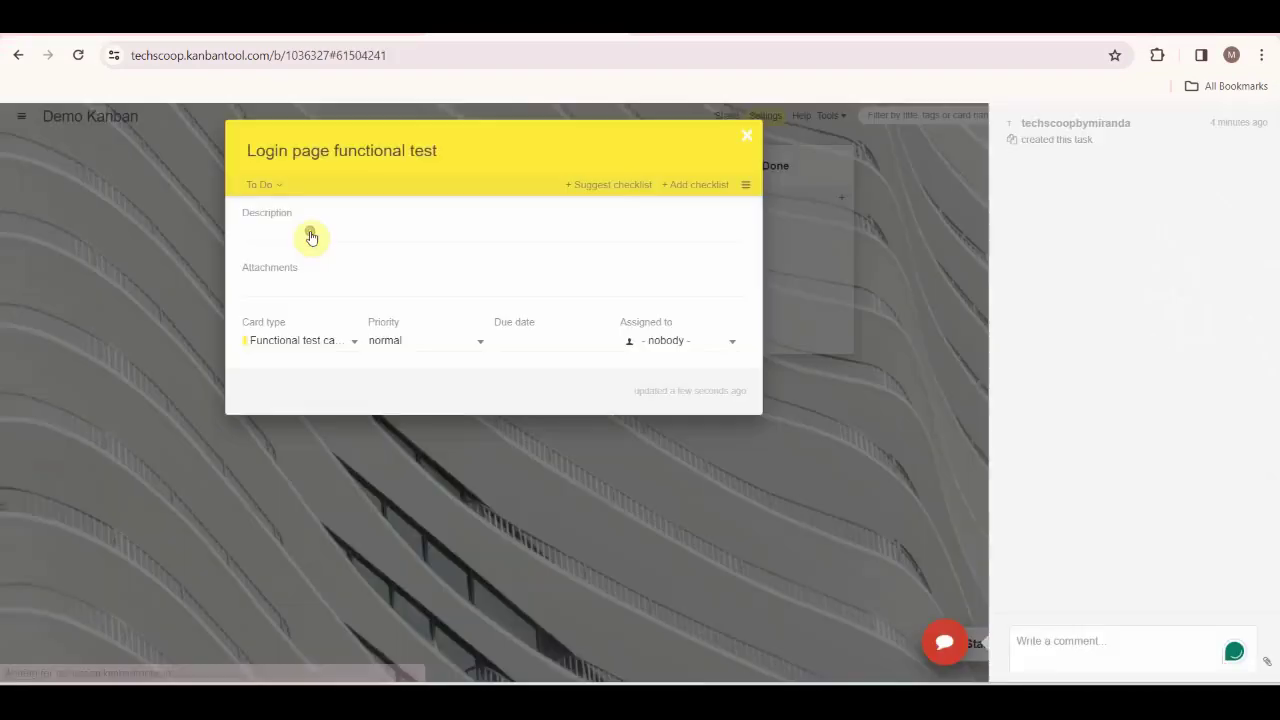
click(745, 137)
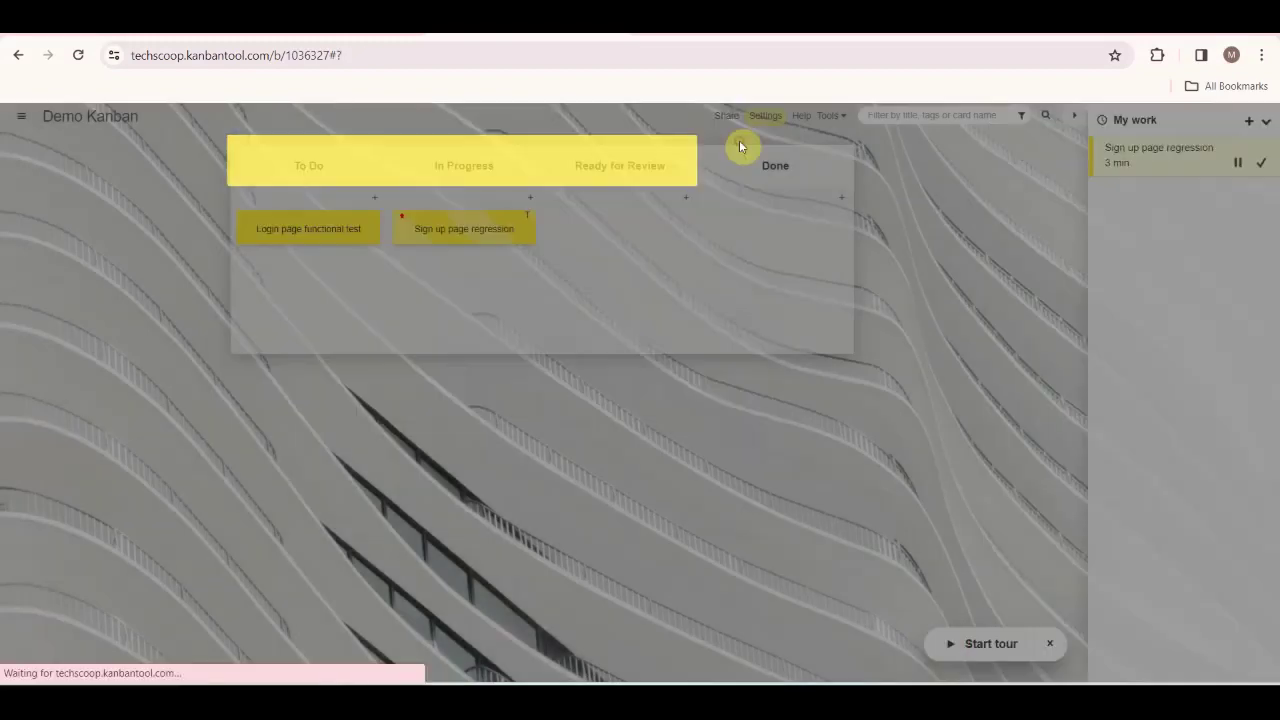
click(335, 233)
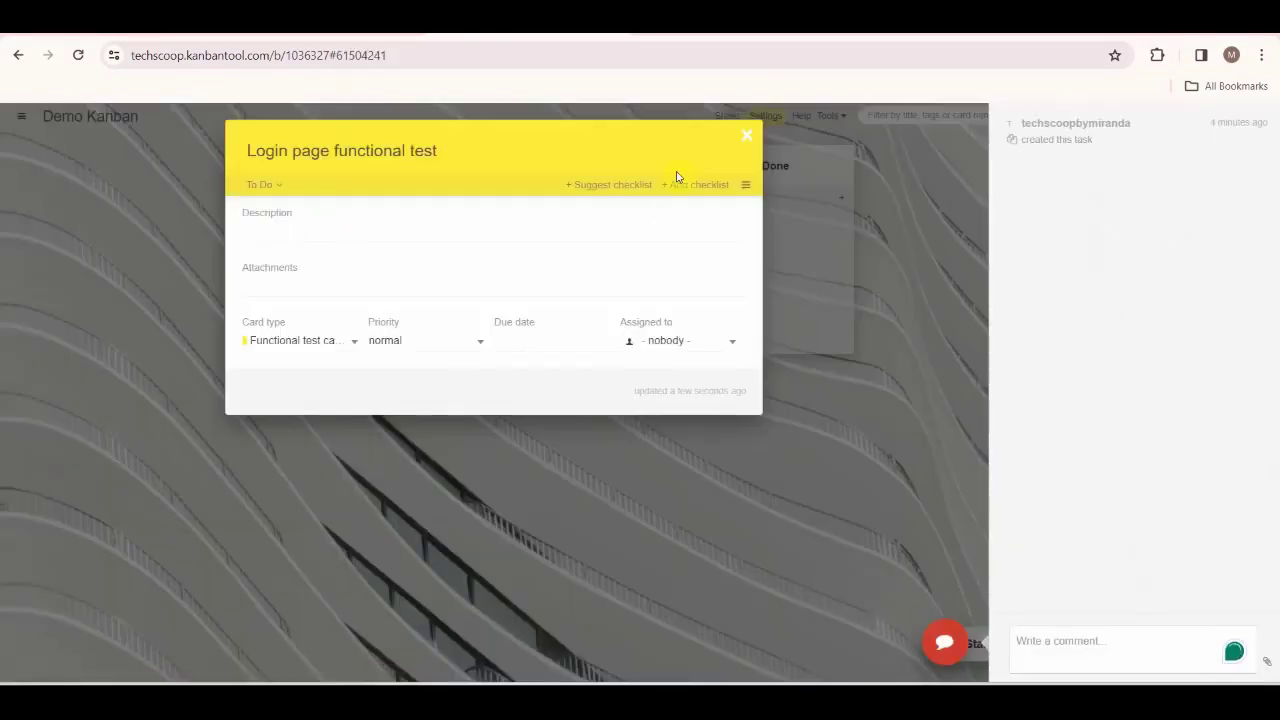
click(748, 145)
drag(323, 234, 766, 220)
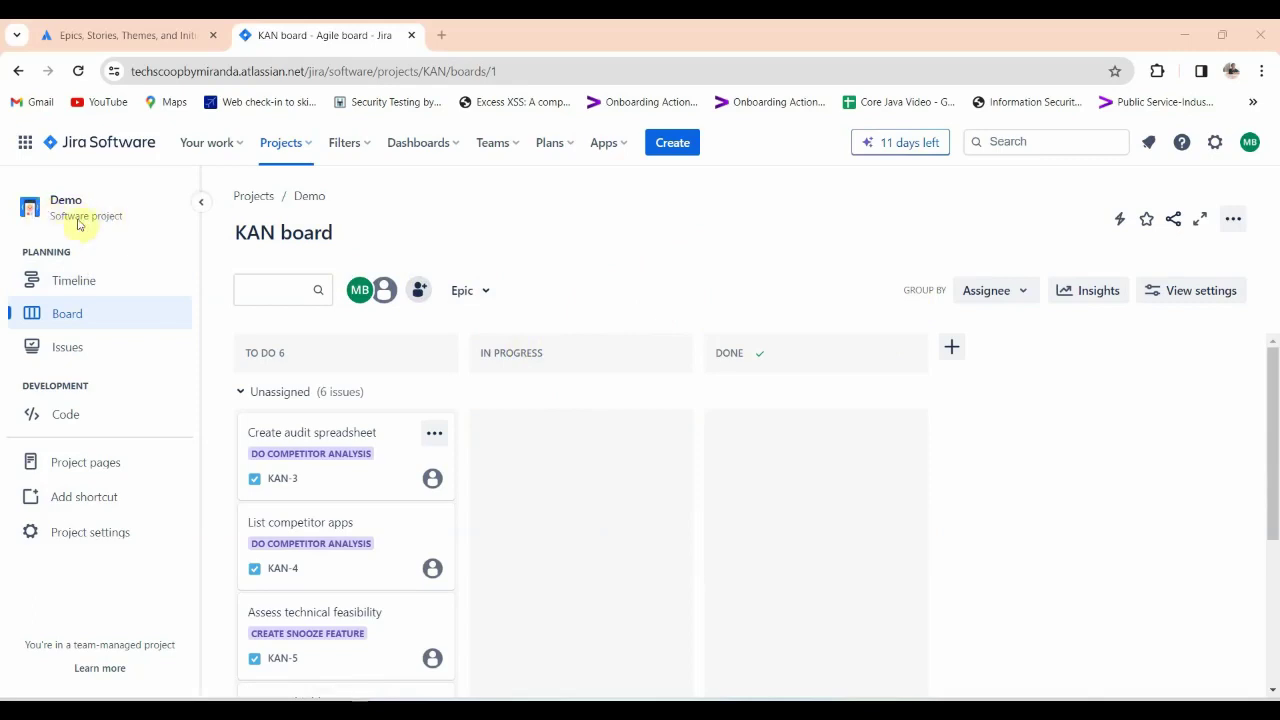
In Jira, review the Demo project's timeline and the board's options for adding people, without adding anyone.
click(73, 288)
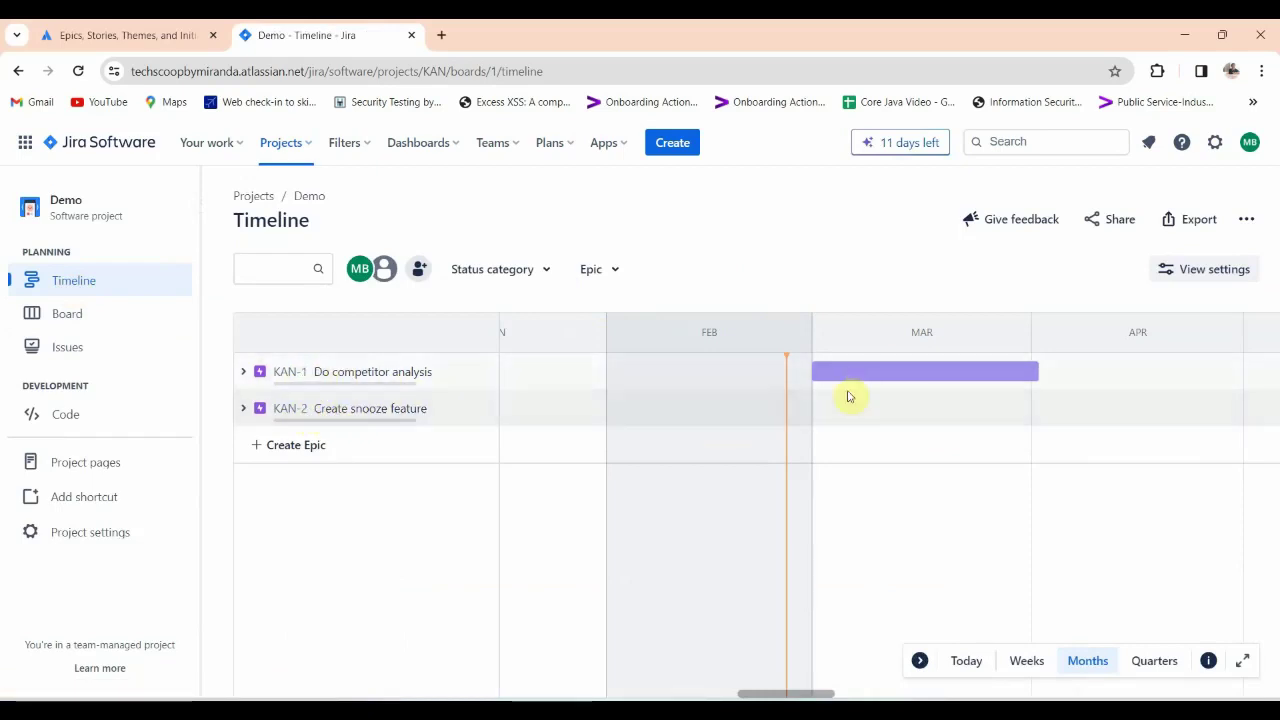
click(57, 318)
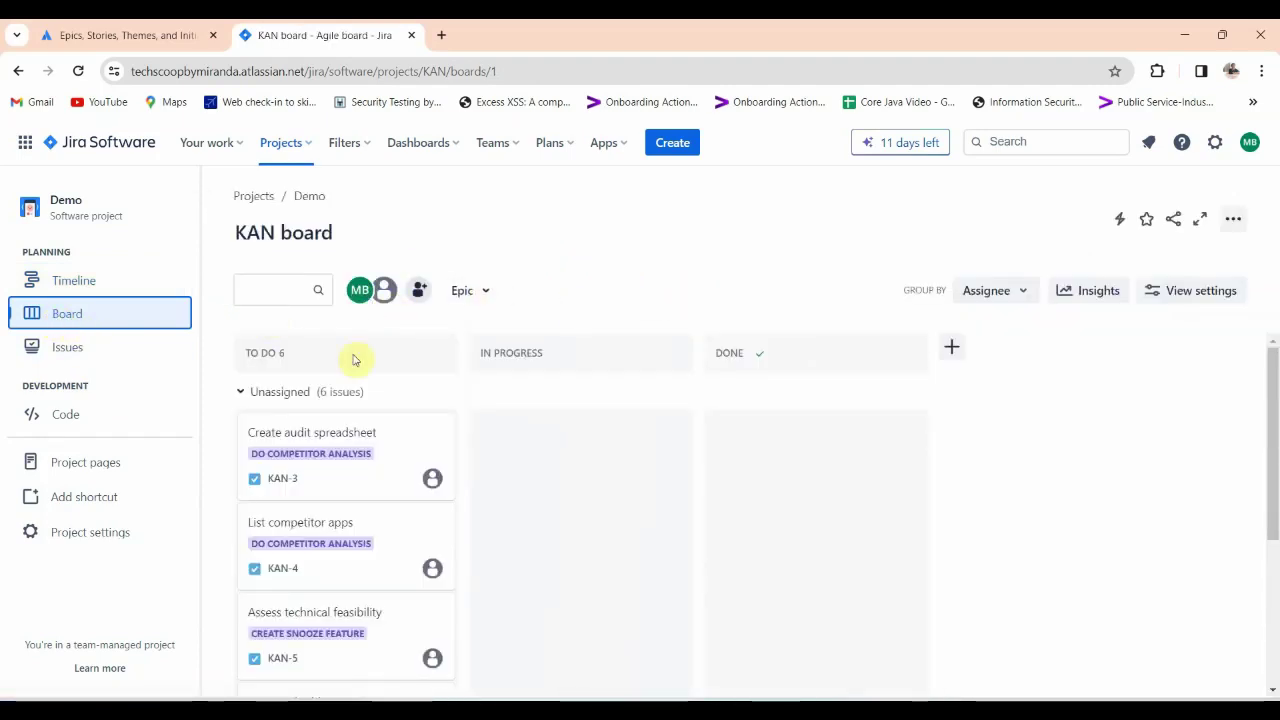
click(420, 293)
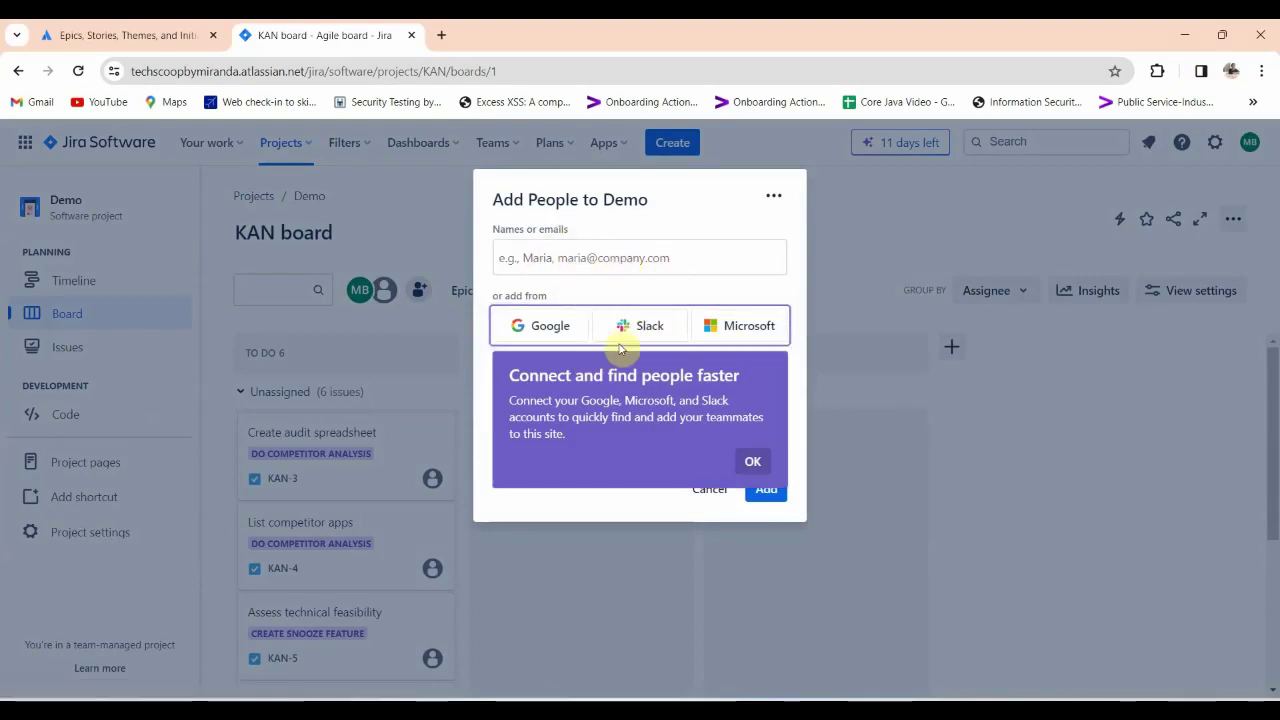
click(756, 465)
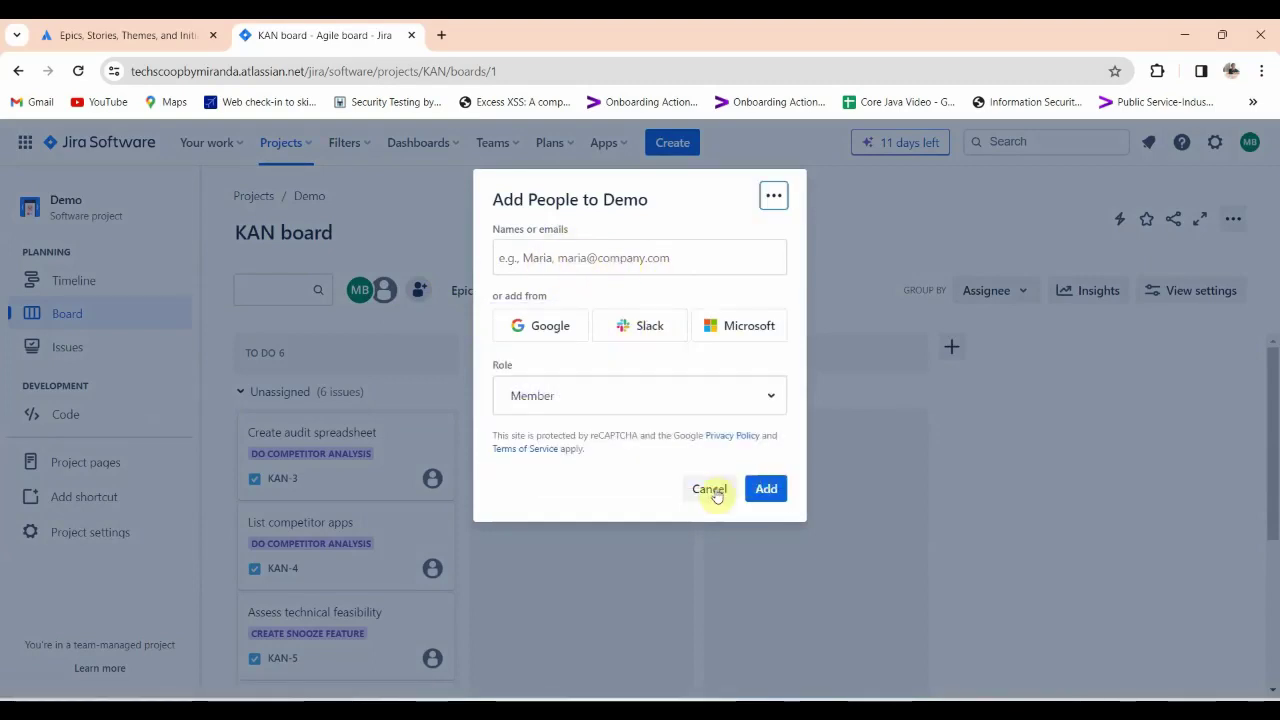
click(709, 489)
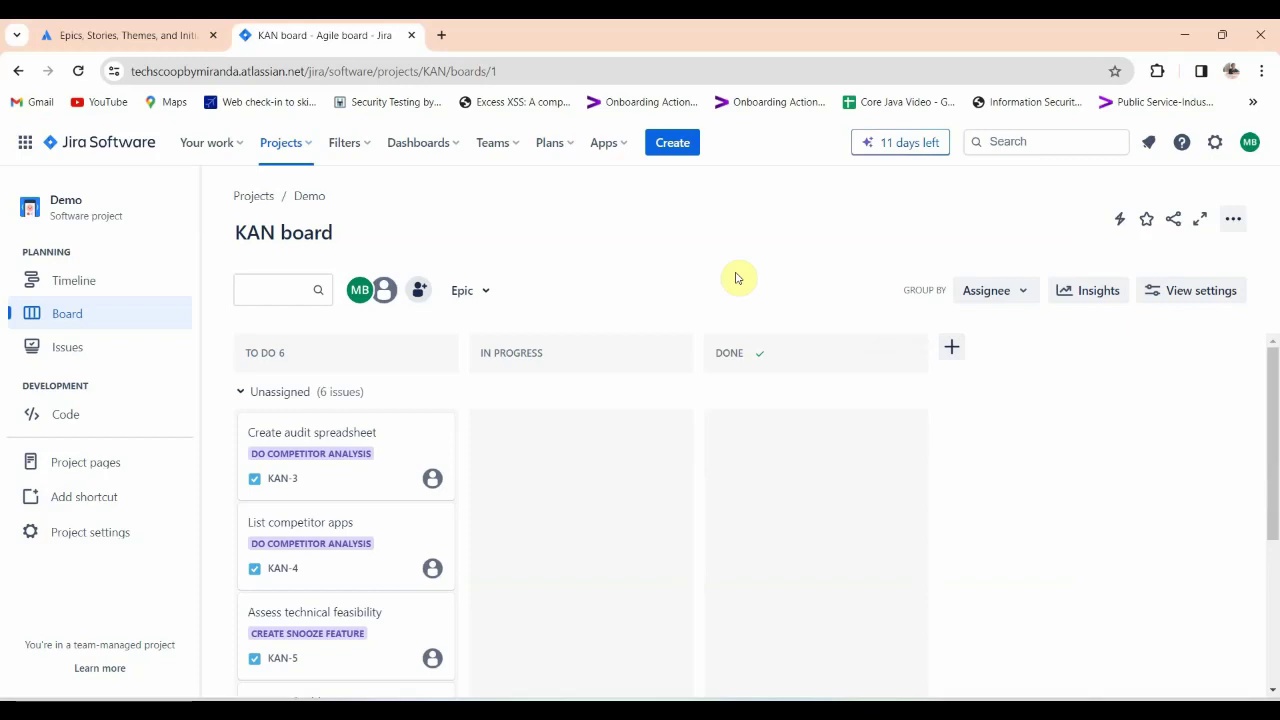
Add a new column named Waiting to the KAN board.
click(954, 350)
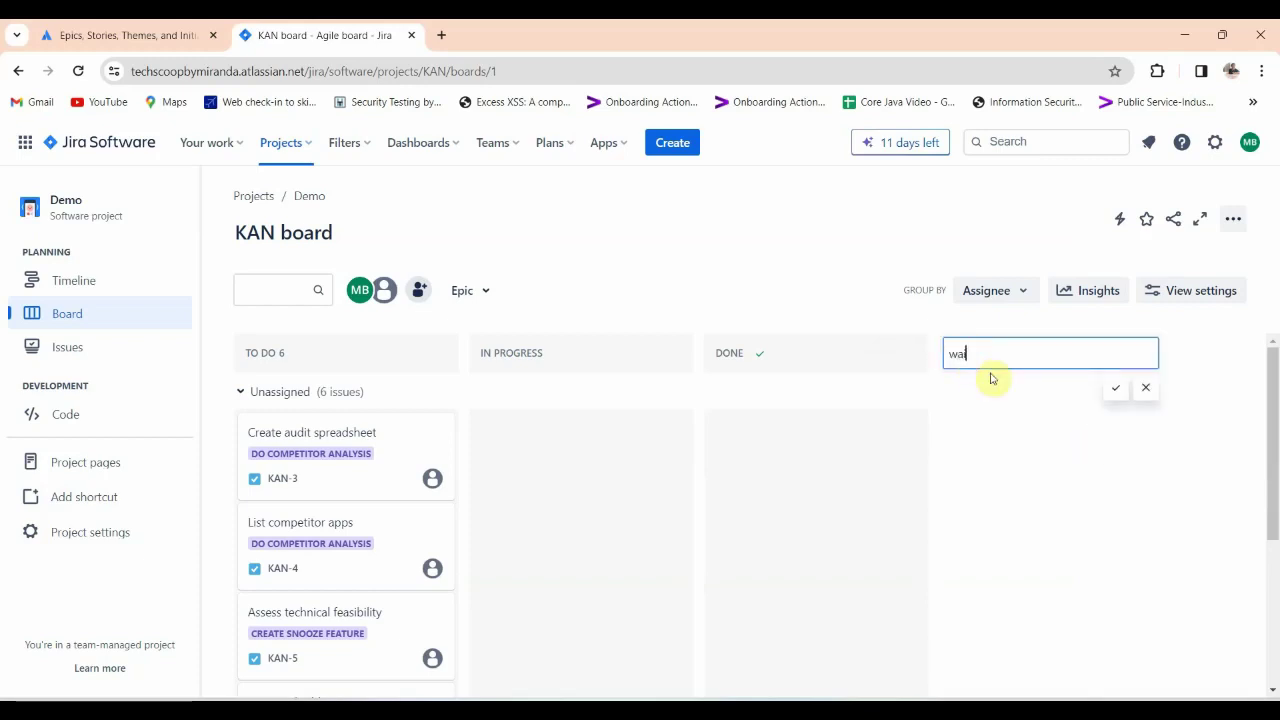
click(1118, 391)
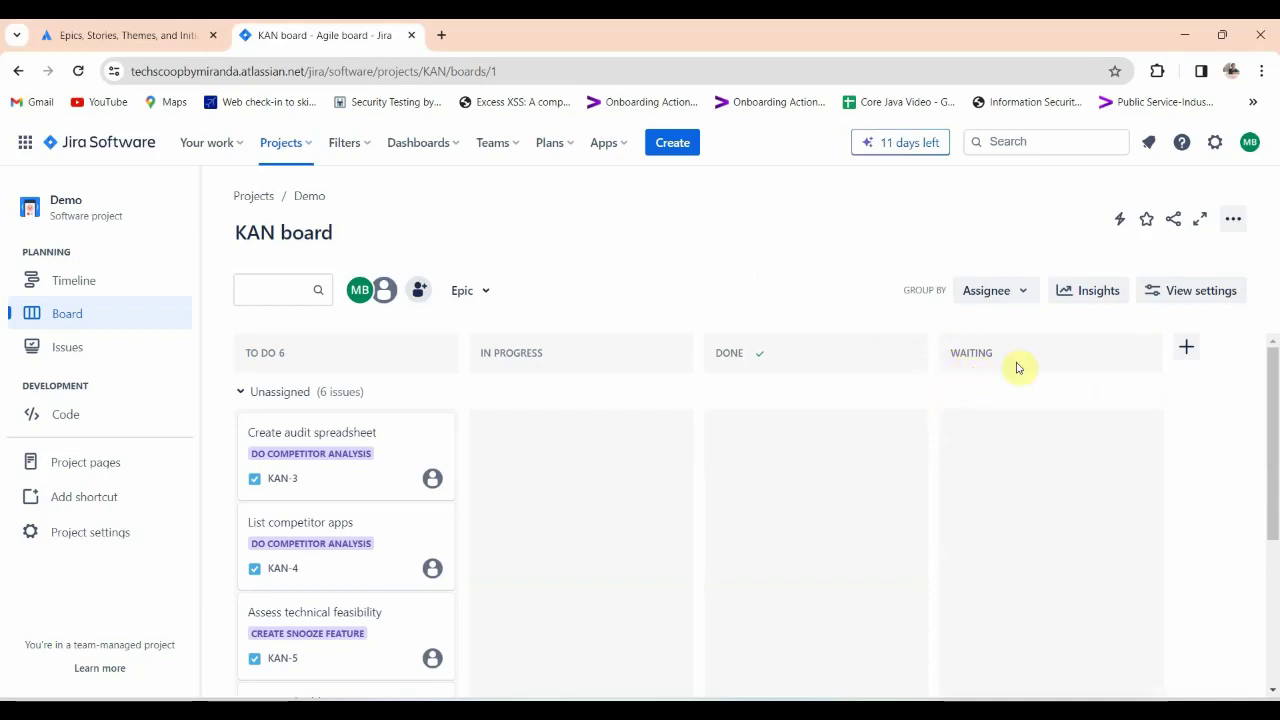
Examine the blank issue entry form in the Waiting, Done and In Progress columns.
click(1018, 428)
mouse_move(840, 422)
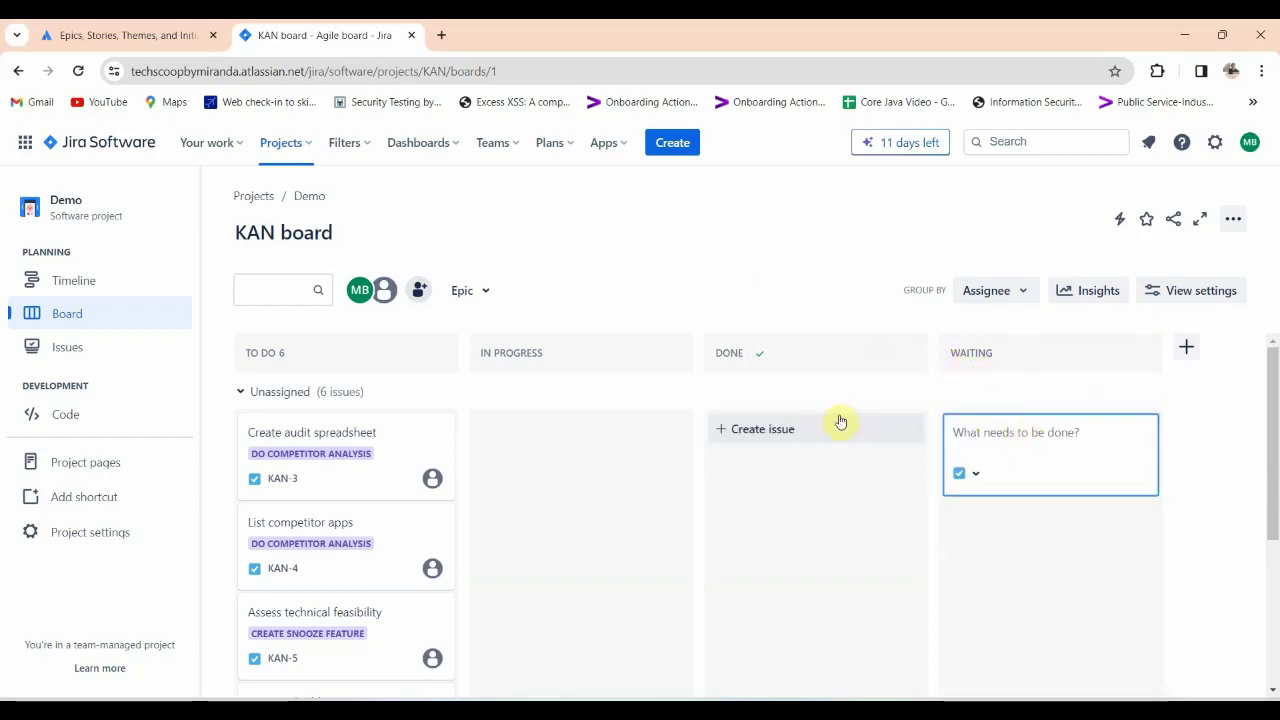
click(751, 431)
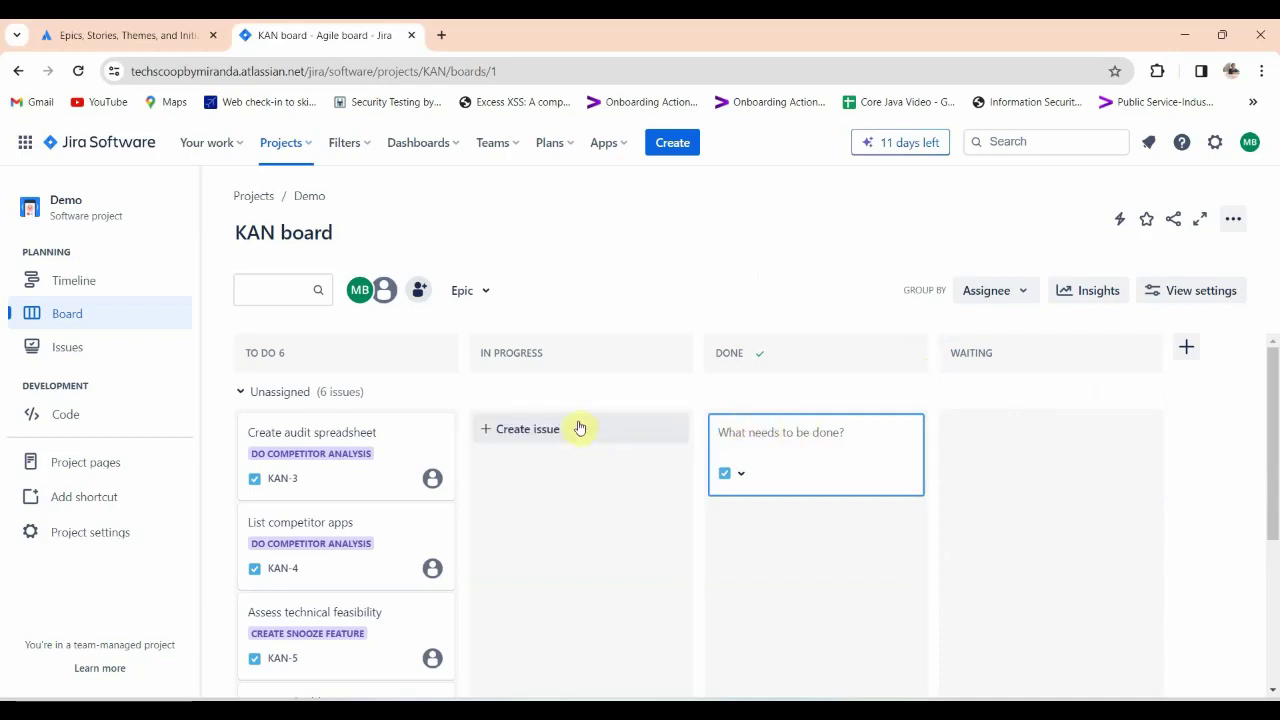
click(579, 428)
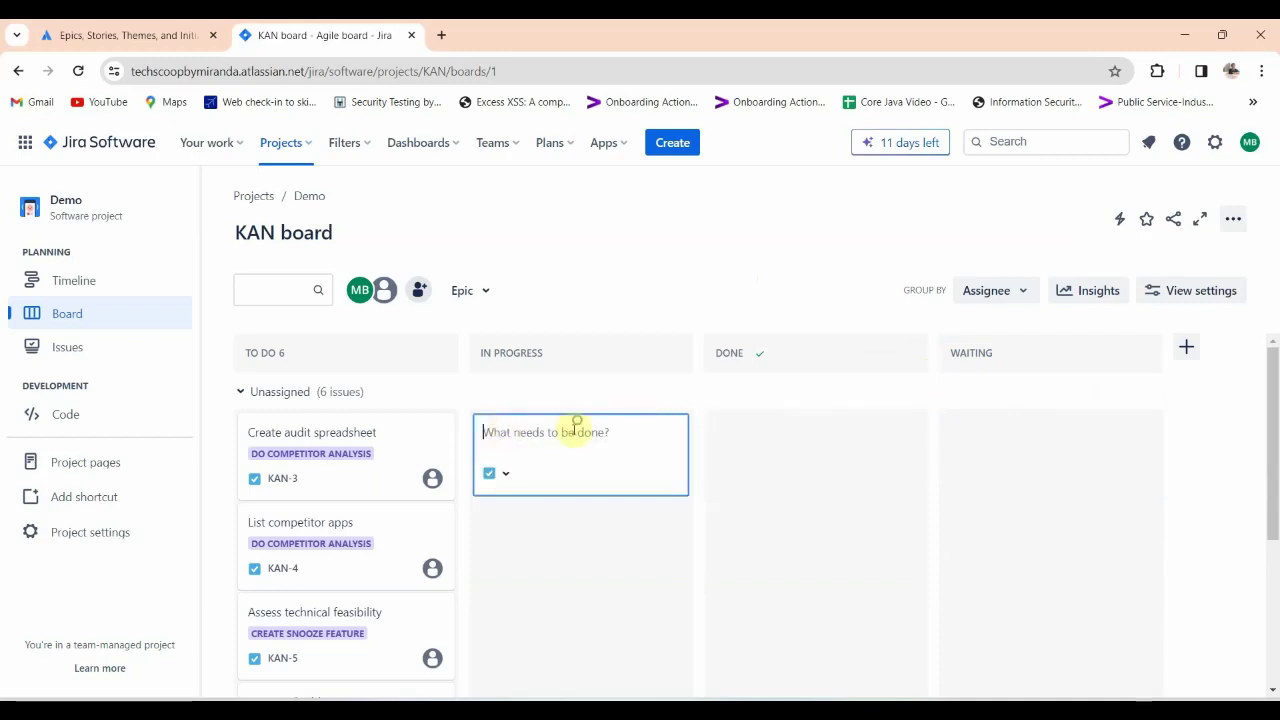
Move the Waiting column between In Progress and Done.
click(986, 355)
key(Return)
drag(983, 355, 725, 342)
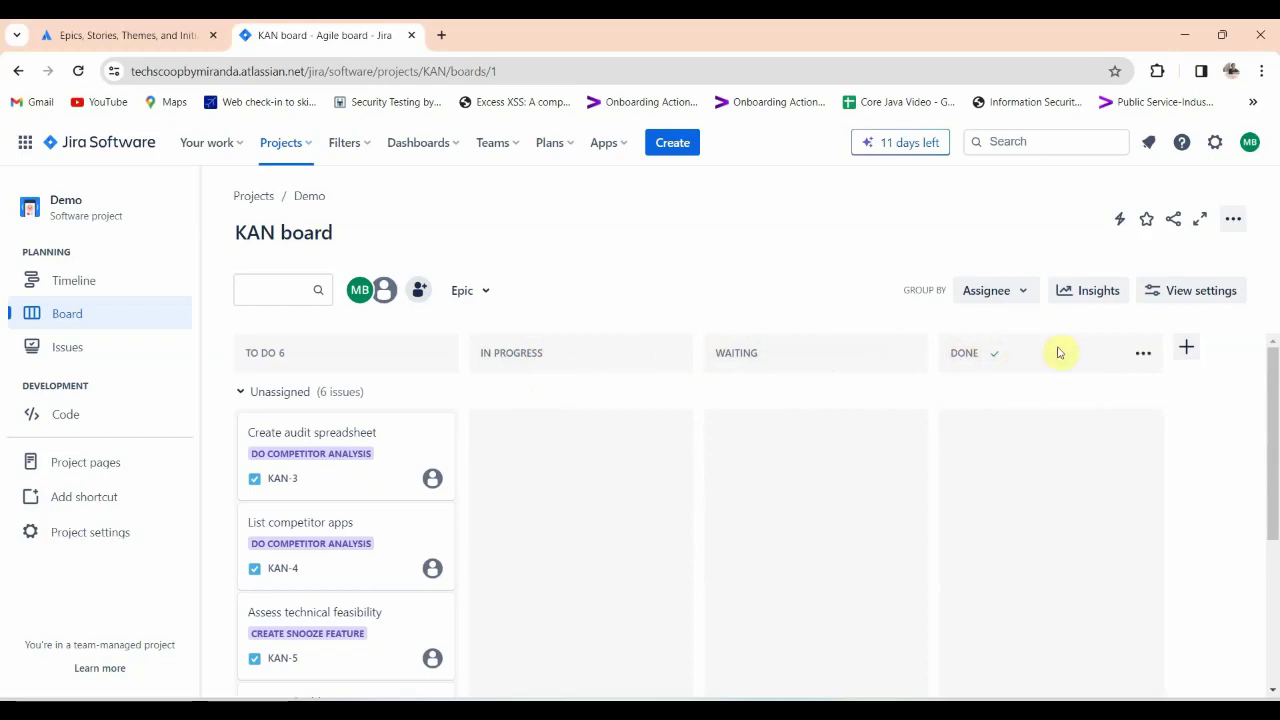
Look at the Done column's options and the board's epic filter choices without applying any.
click(1142, 354)
click(743, 314)
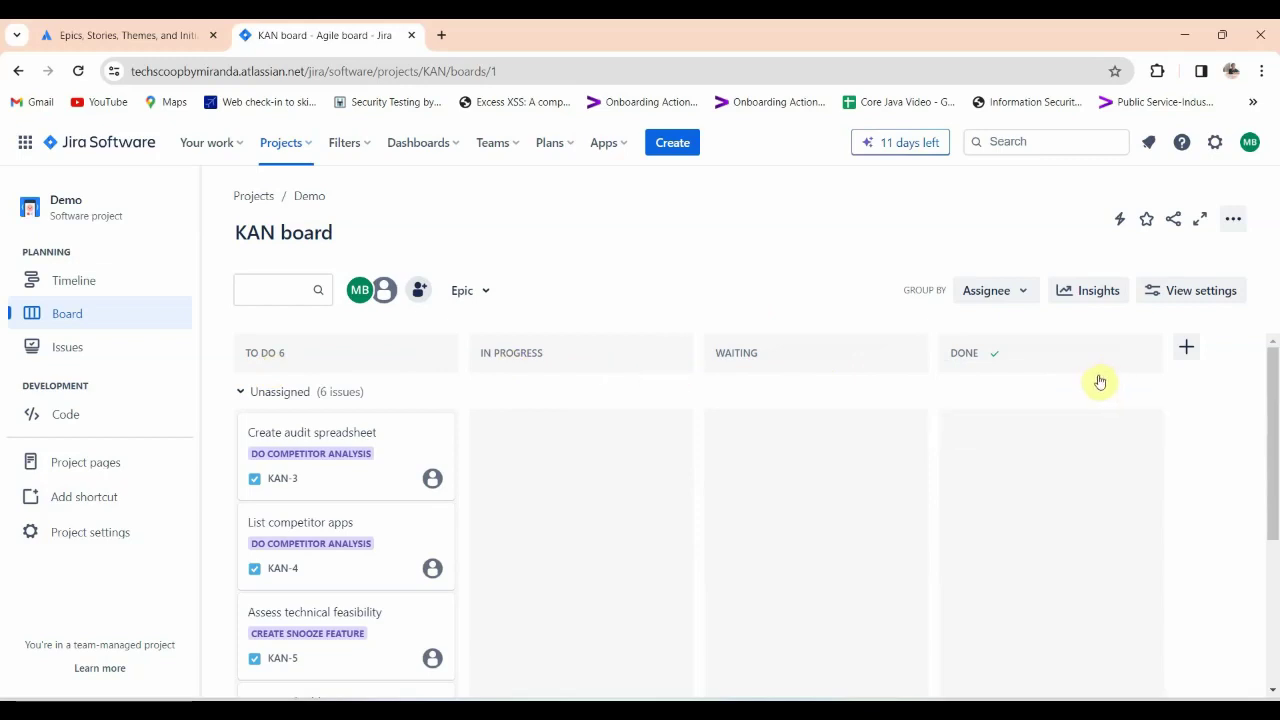
click(490, 292)
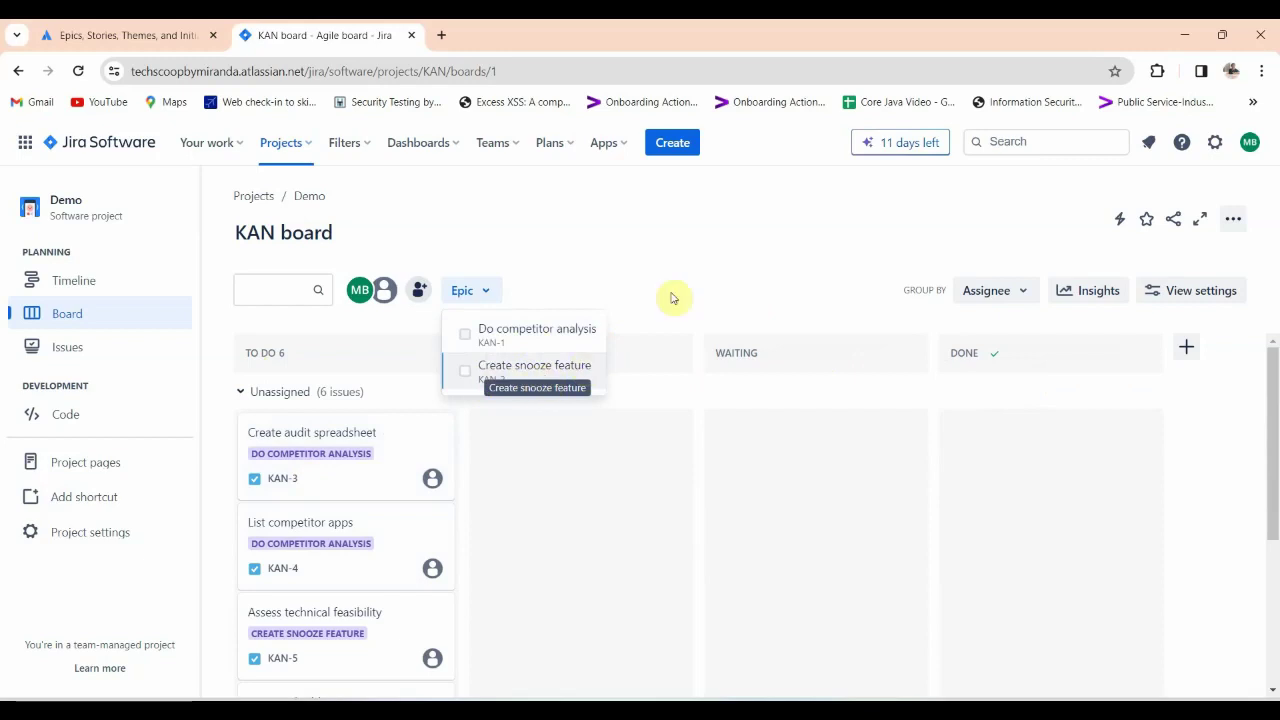
click(751, 252)
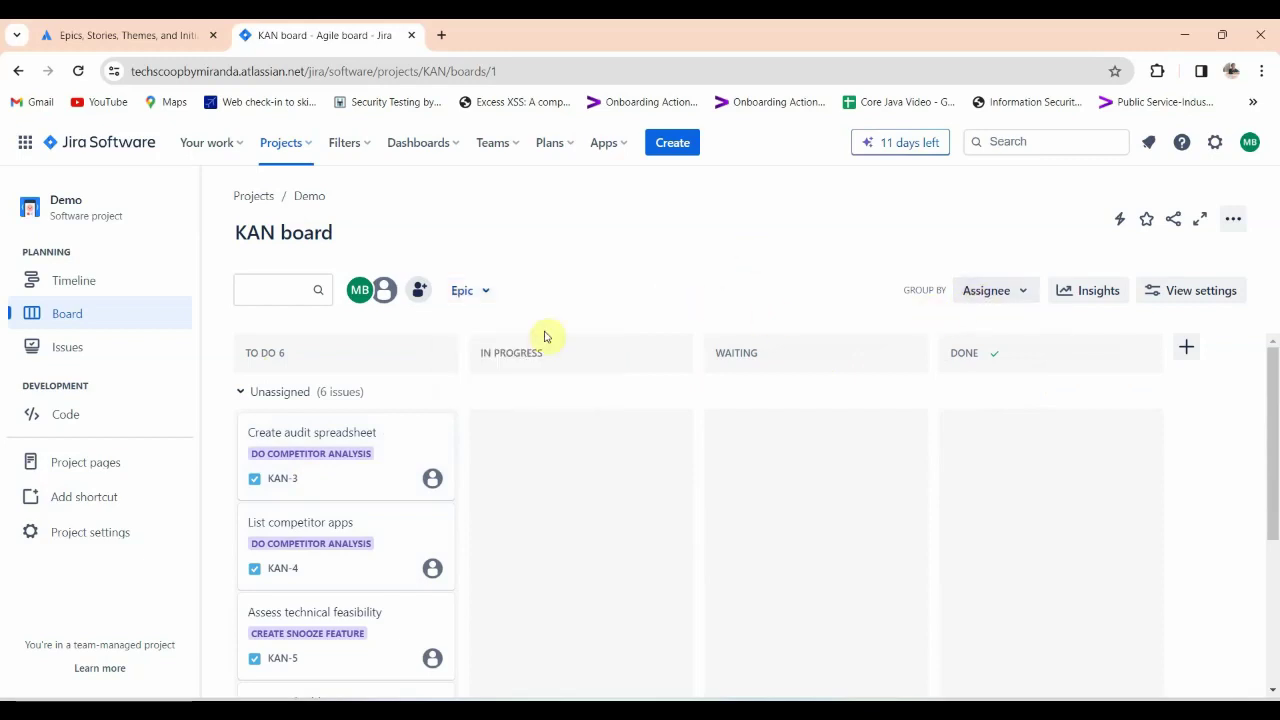
scroll(387, 477, down, 3)
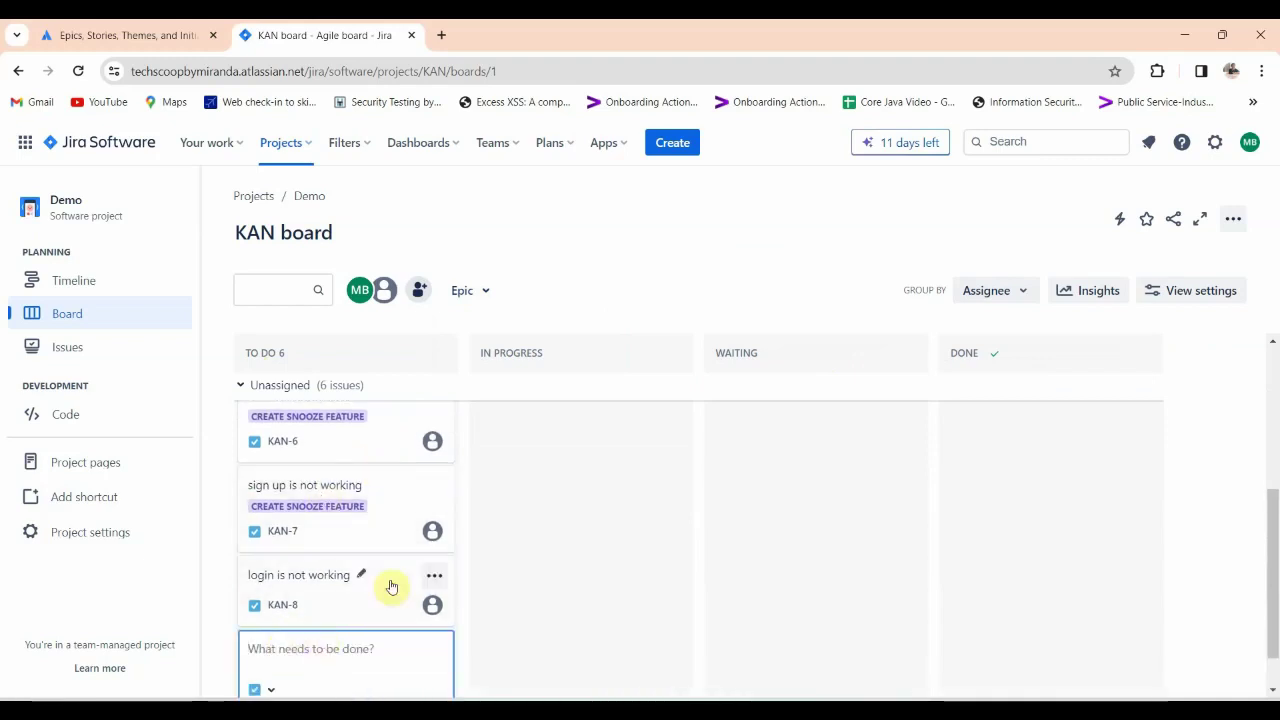
scroll(323, 586, down, 1)
click(521, 418)
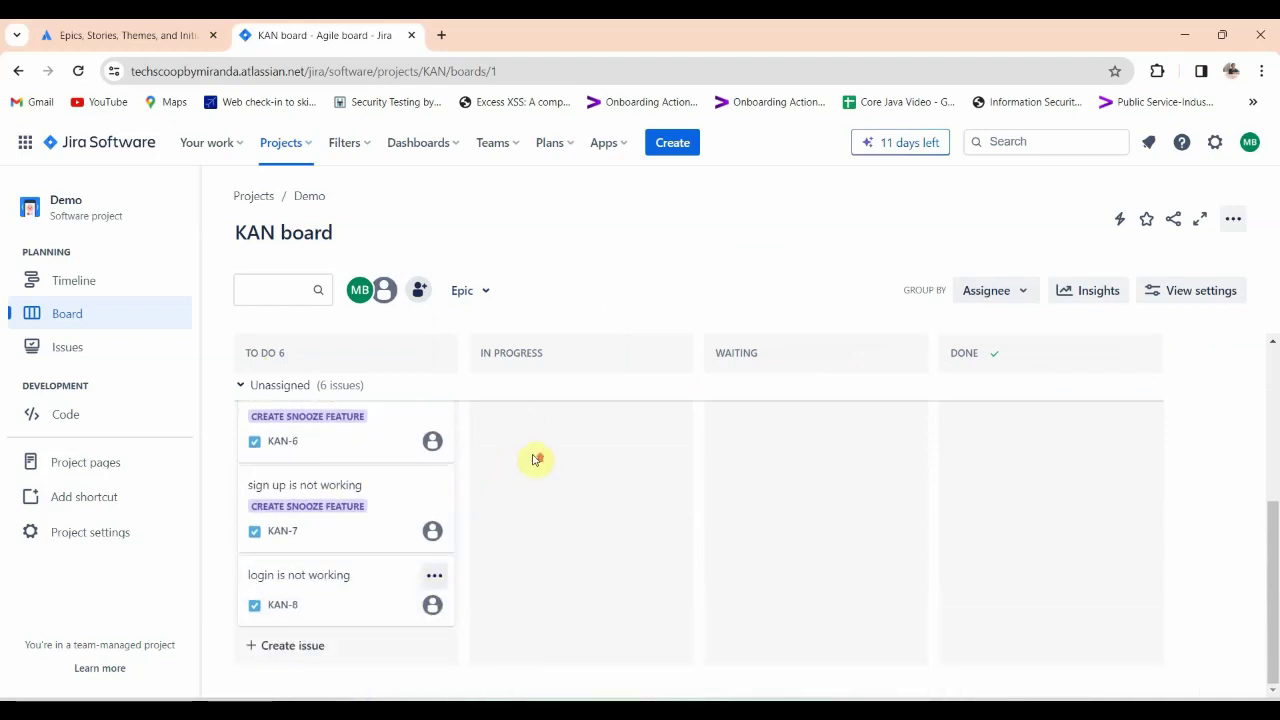
scroll(535, 459, up, 3)
click(510, 430)
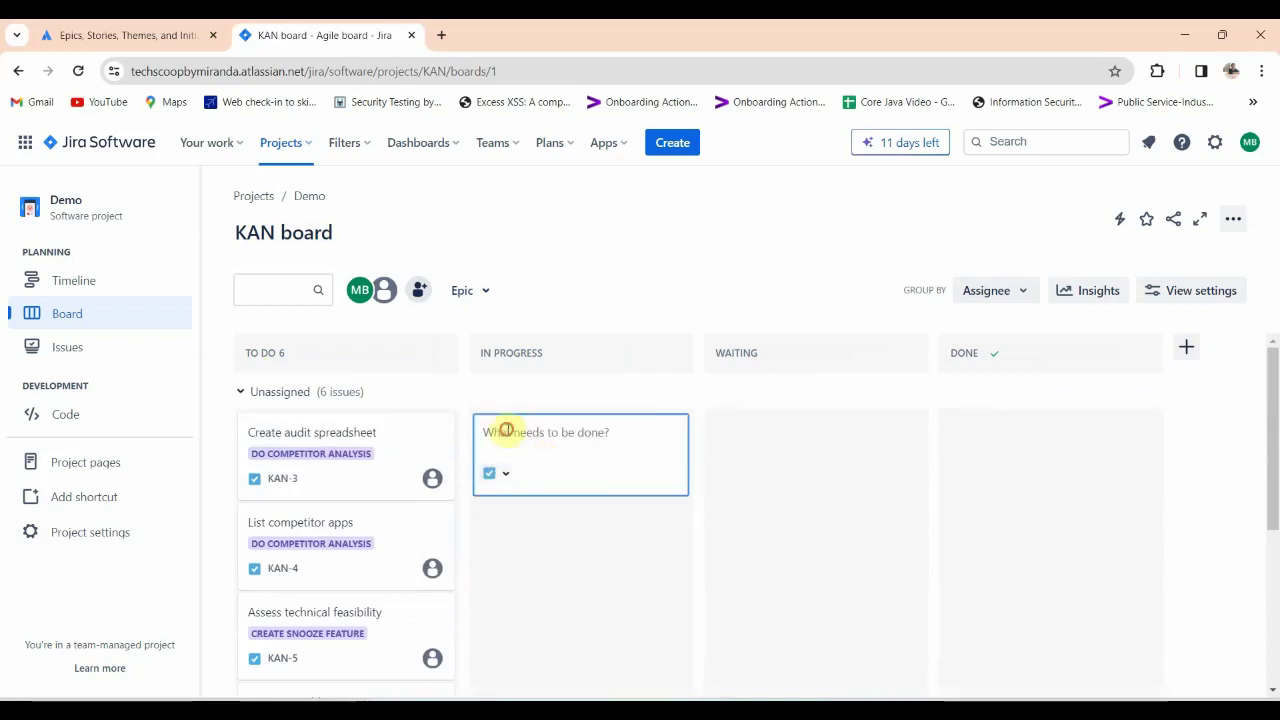
scroll(366, 523, down, 3)
click(536, 420)
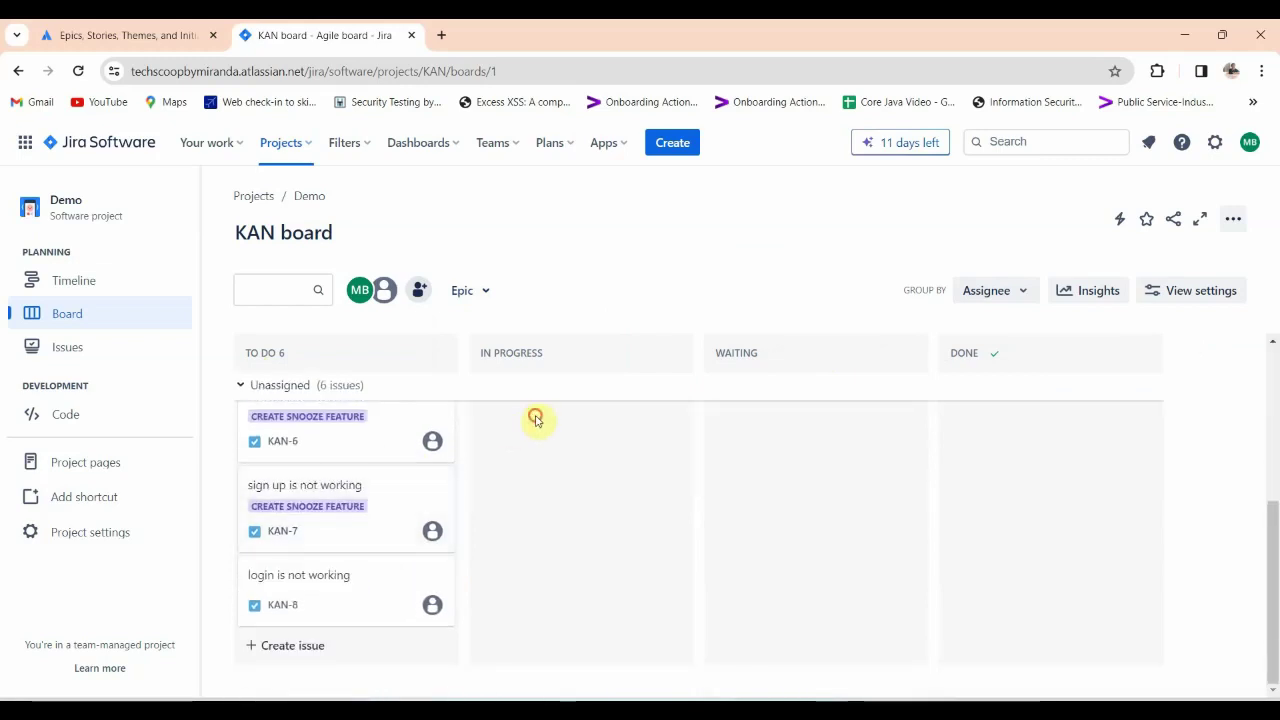
Create an issue titled "Ticket promo creation" in the In Progress column of the KAN board.
scroll(495, 435, up, 3)
click(523, 430)
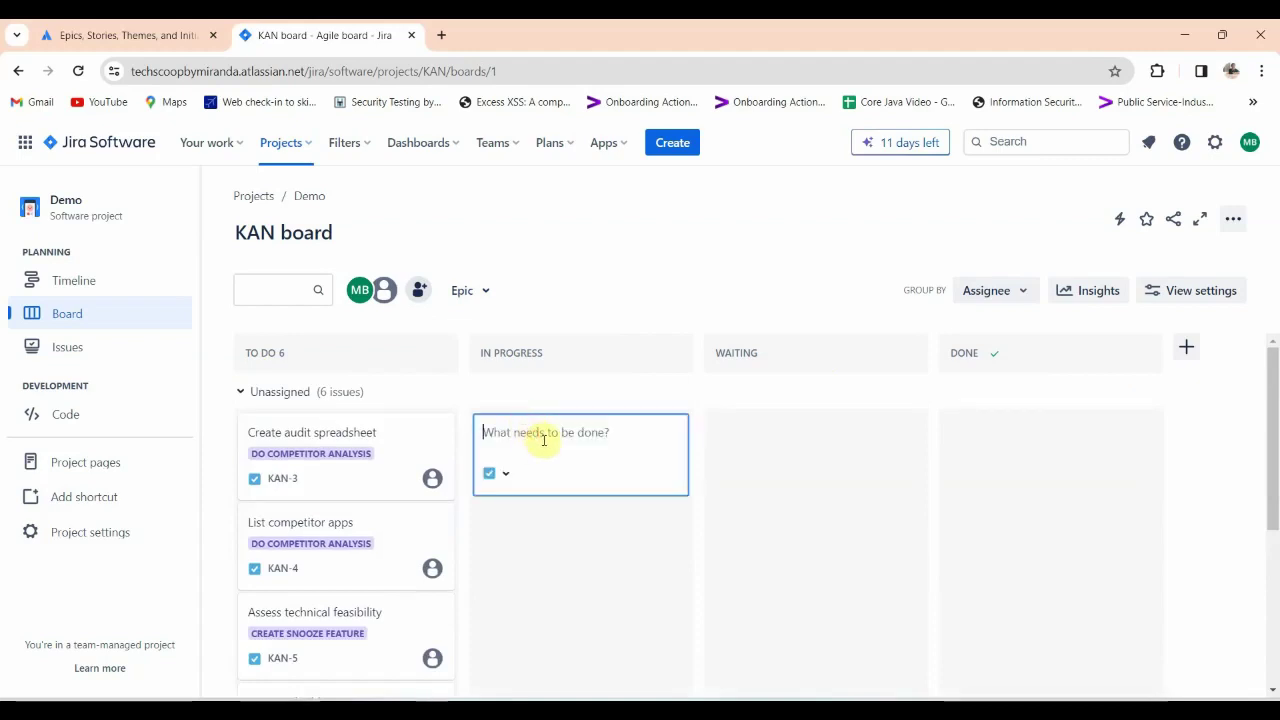
text(Ticket p)
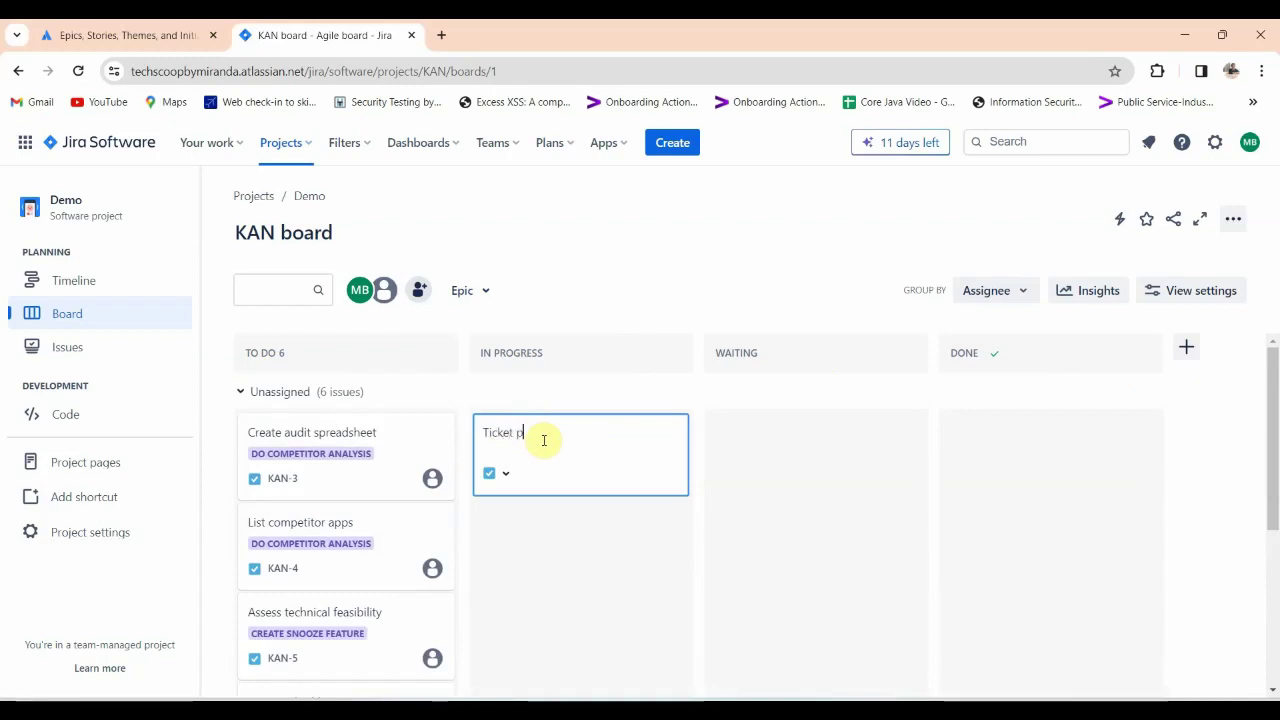
text(romo creation)
key(Return)
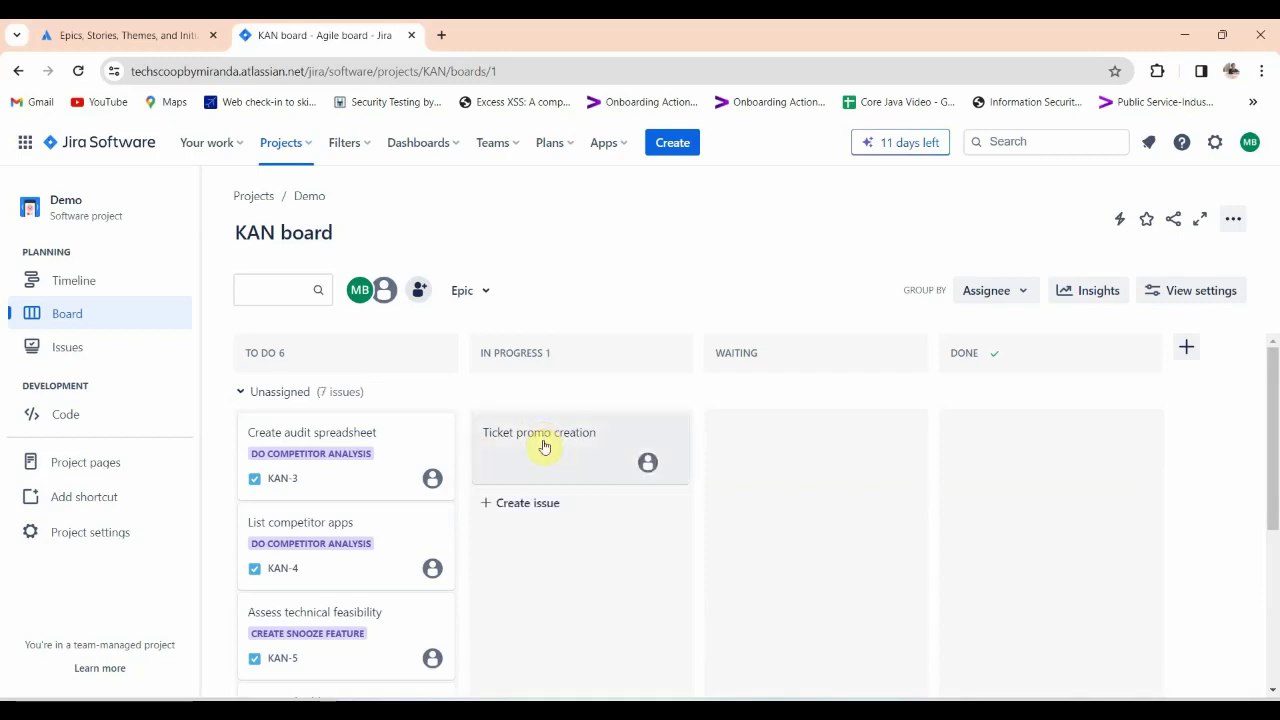
Open the Ticket promo creation issue and replace its description text with "creating tocket promo code".
click(604, 451)
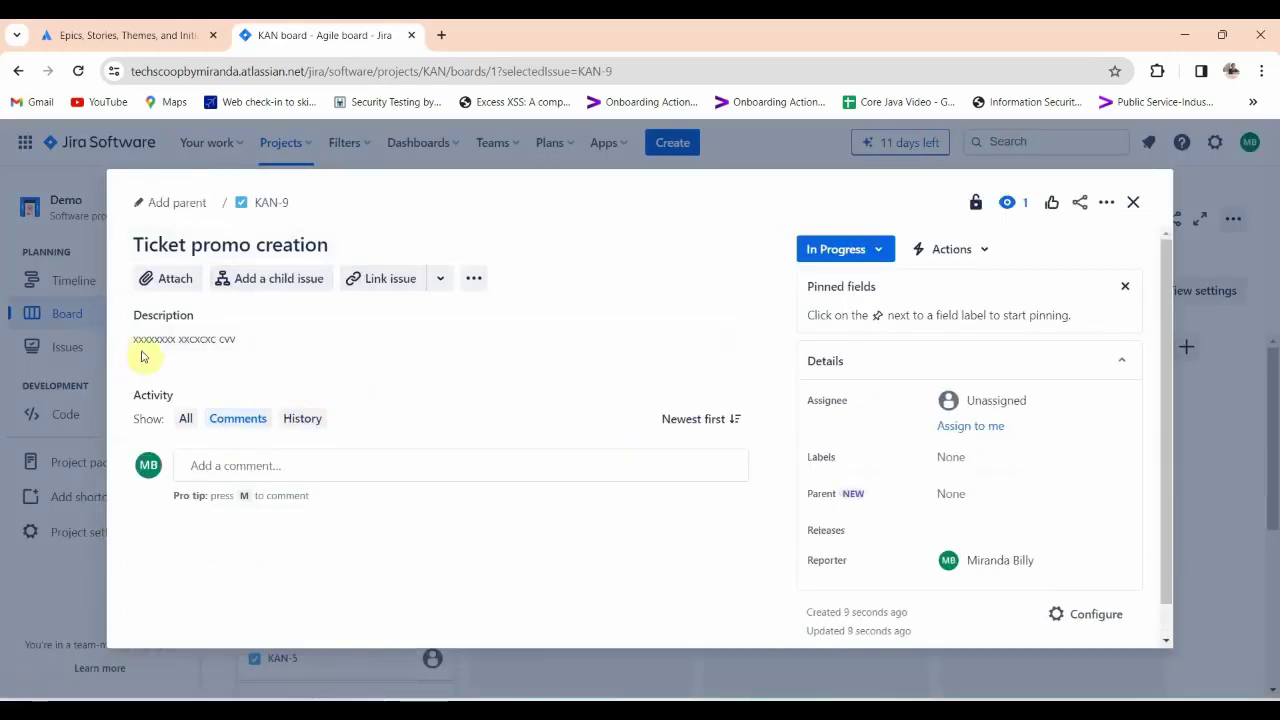
click(277, 345)
click(238, 345)
click(483, 410)
drag(286, 404, 101, 409)
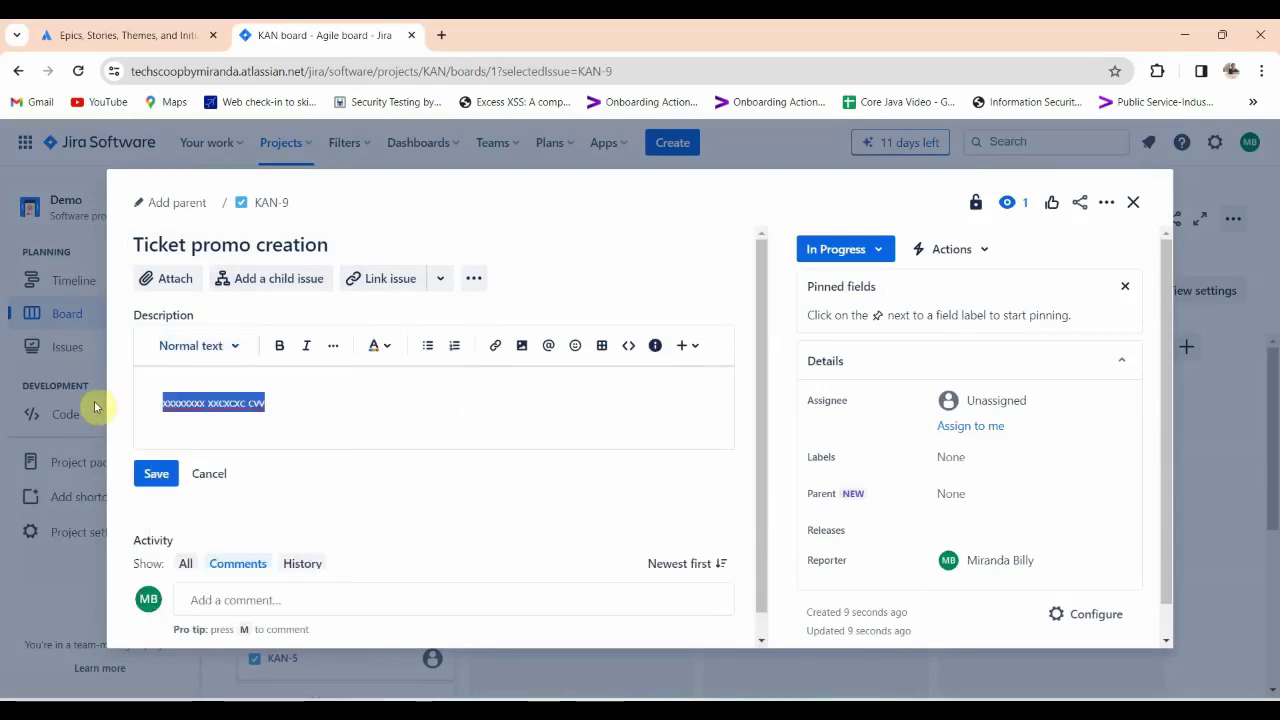
text(creating tocket promo code)
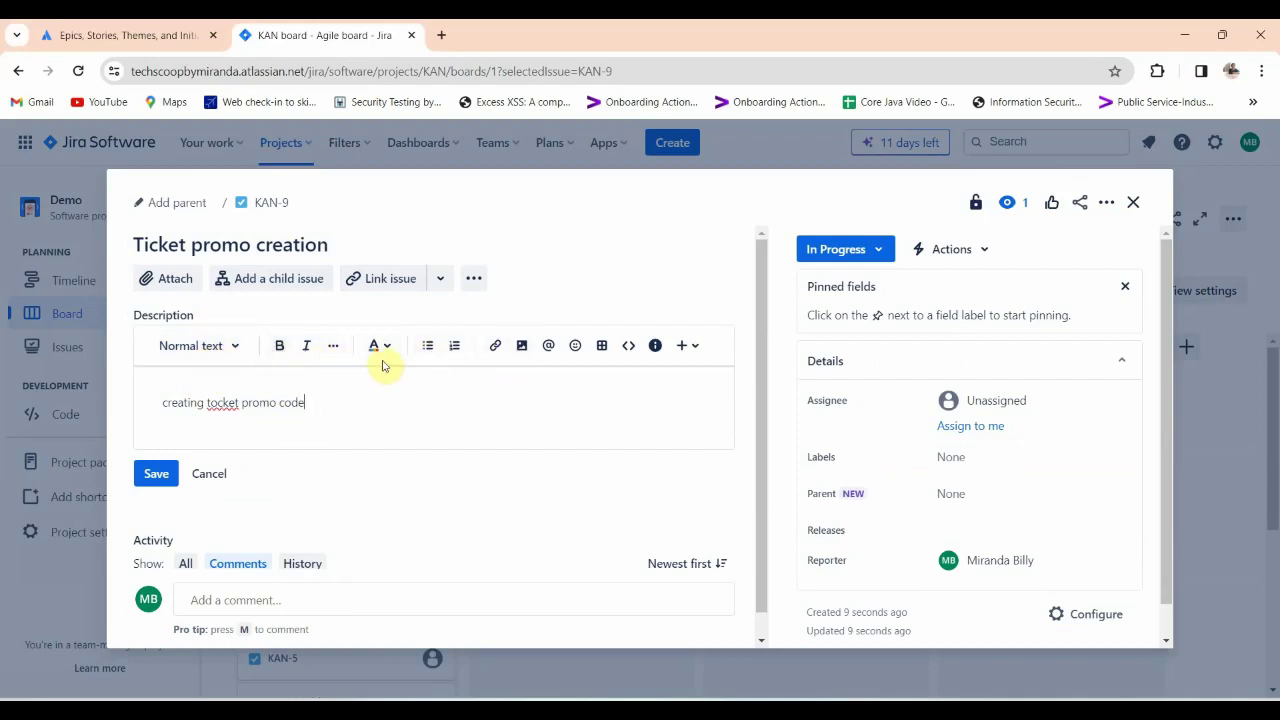
key(Return)
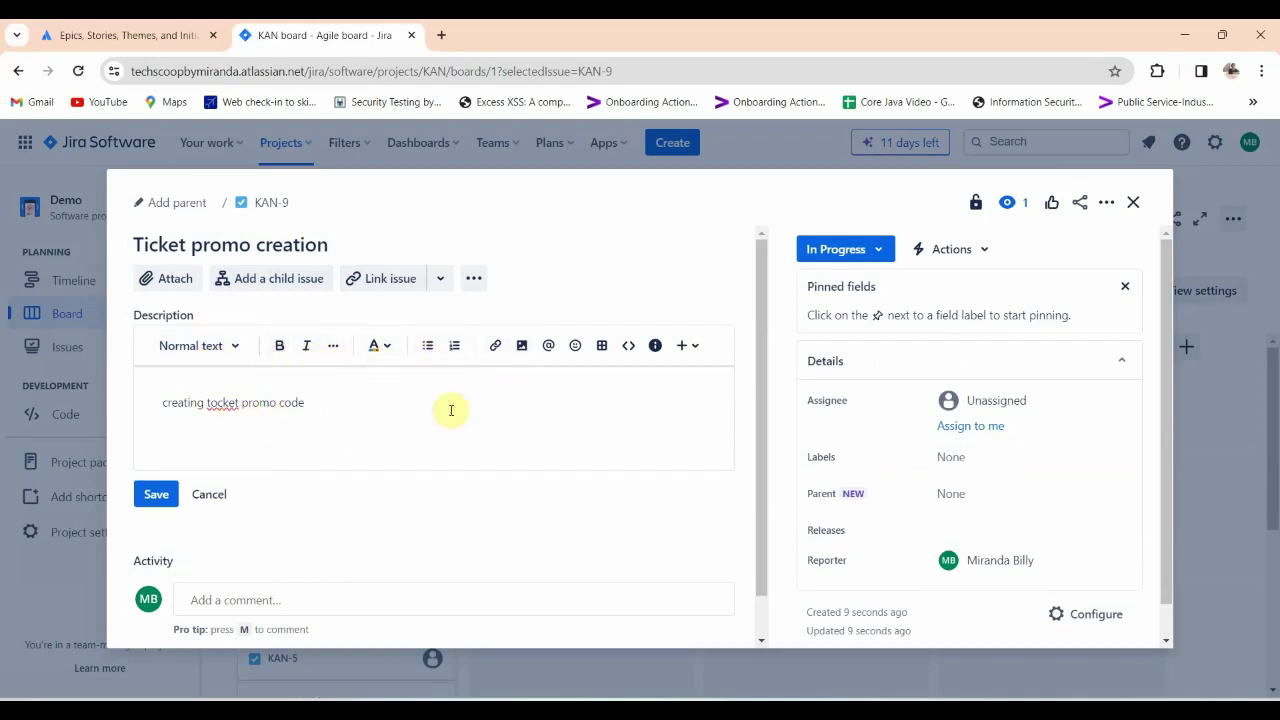
Link the issue to KAN-7 "sign up is not working" with the "is blocked by" relationship.
scroll(220, 458, down, 1)
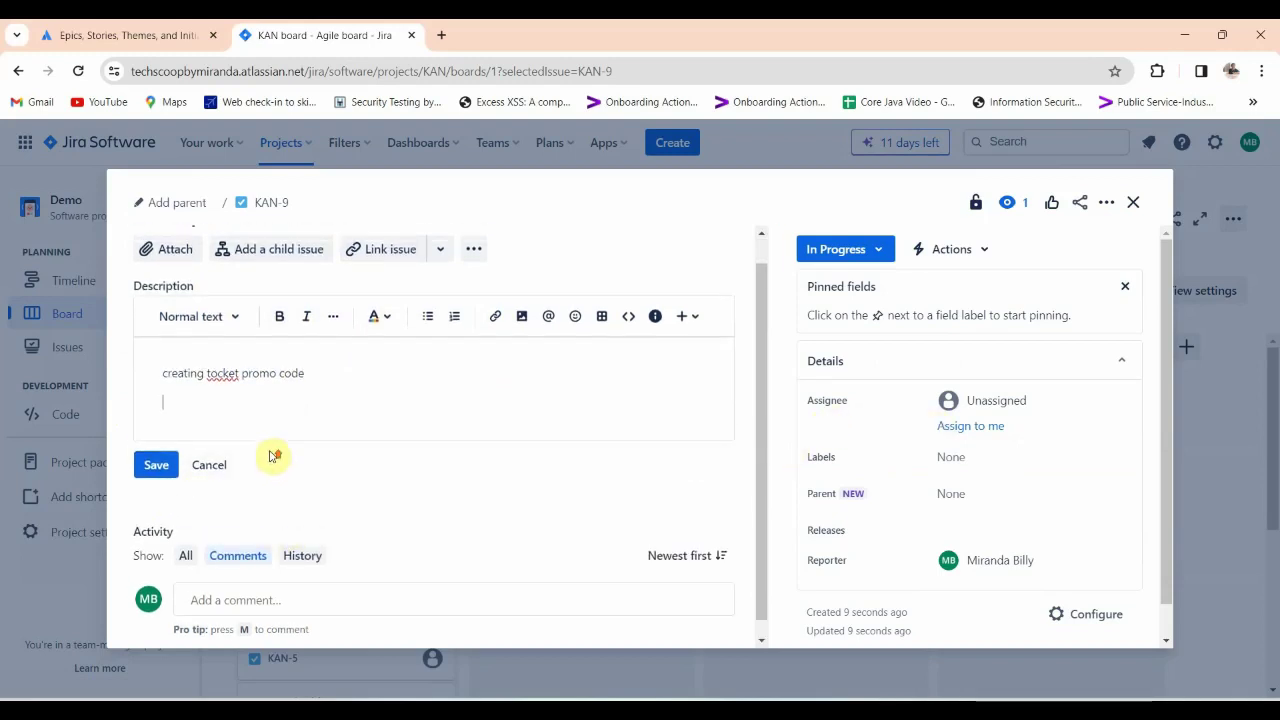
scroll(276, 458, up, 1)
click(388, 282)
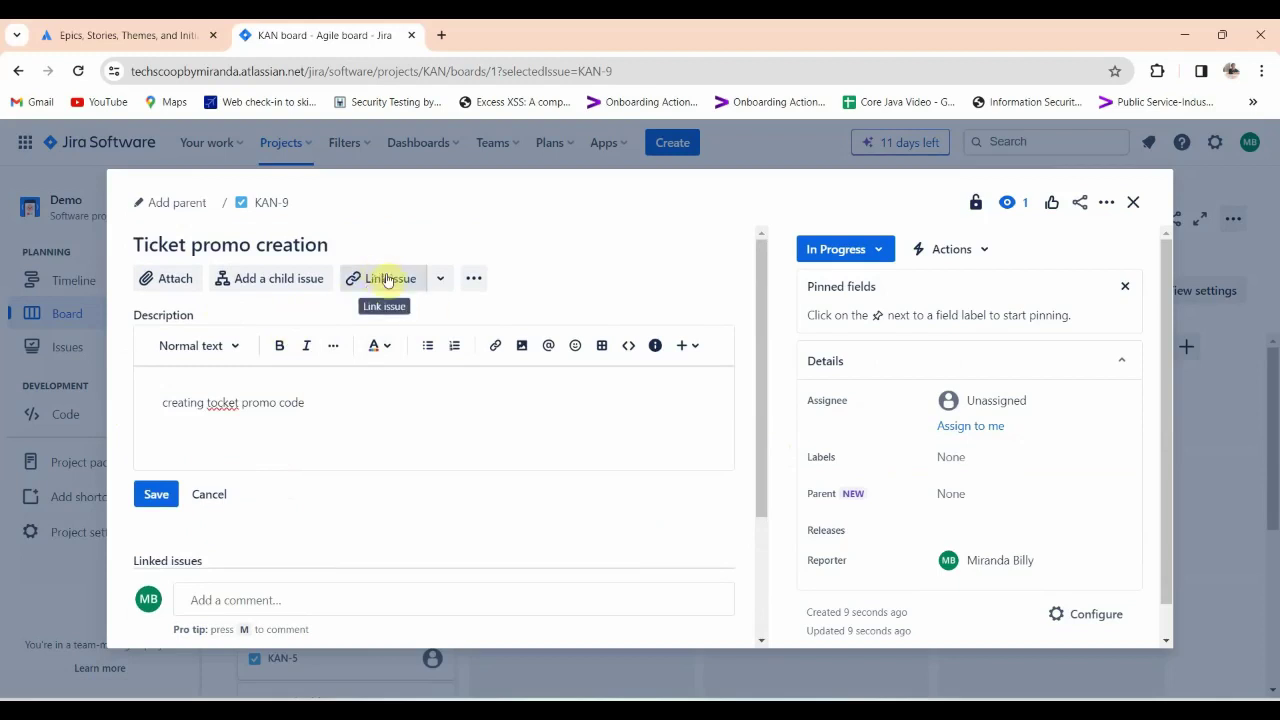
click(389, 287)
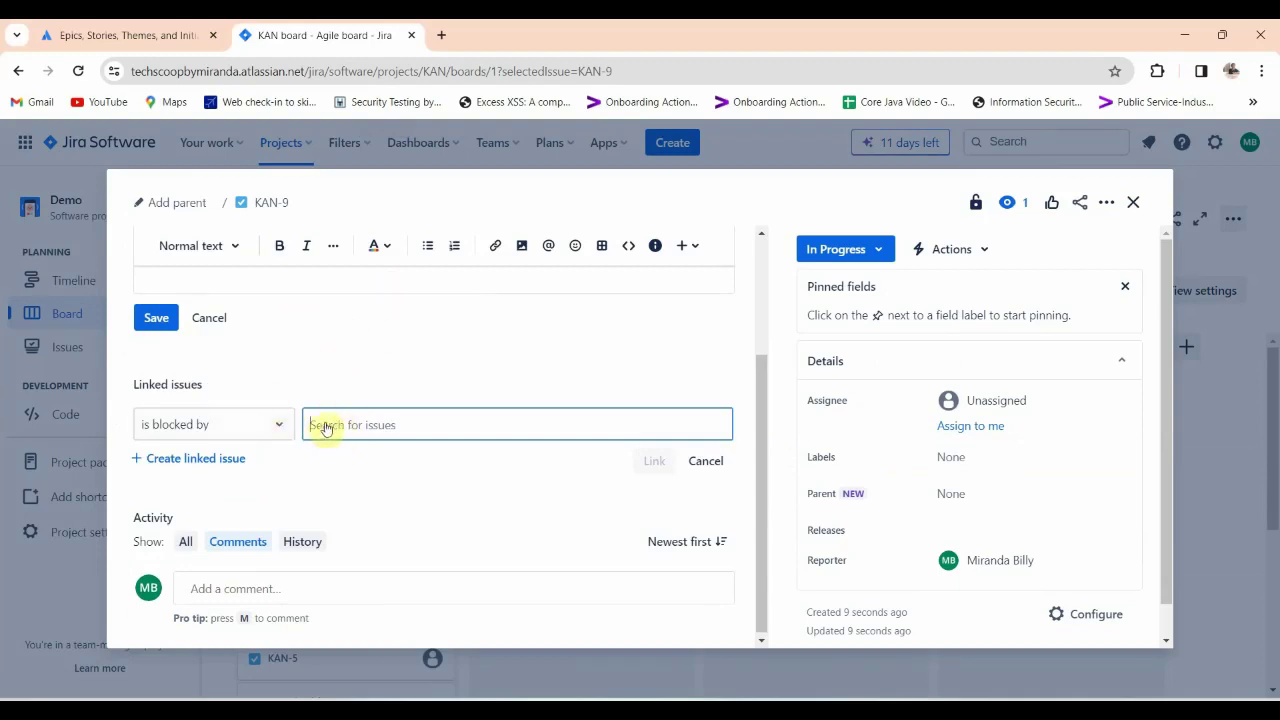
click(275, 427)
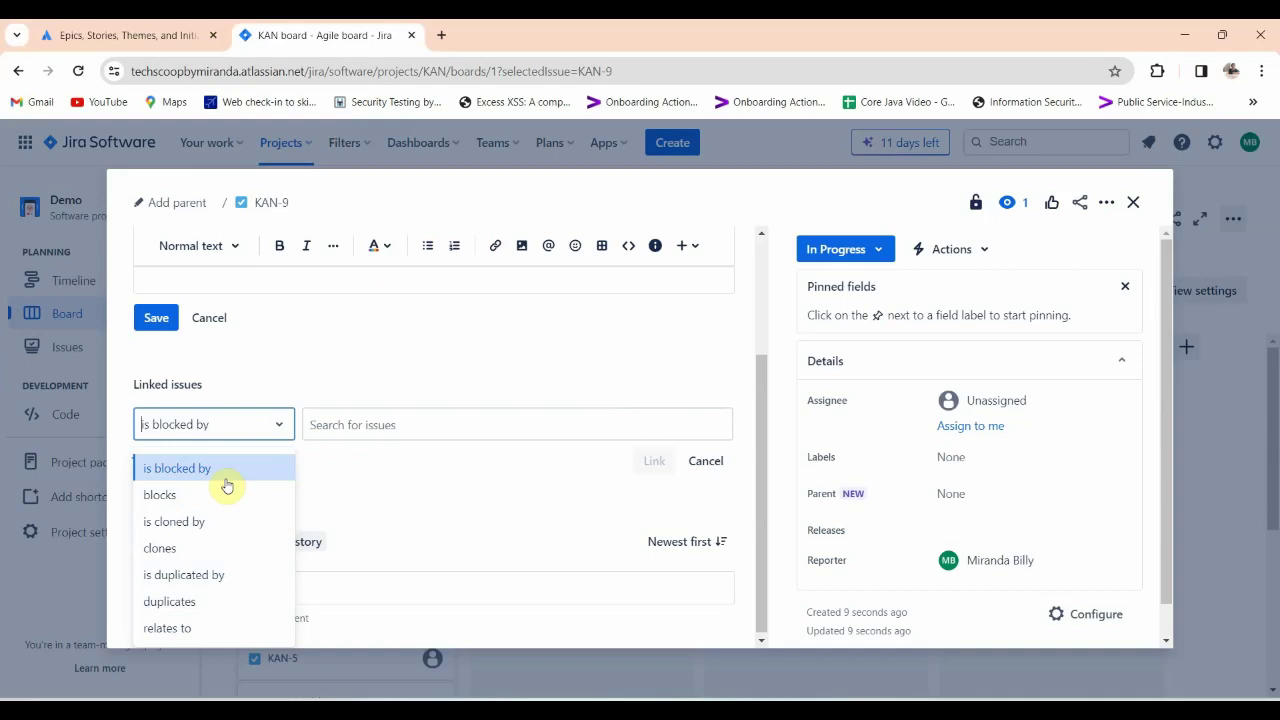
click(342, 424)
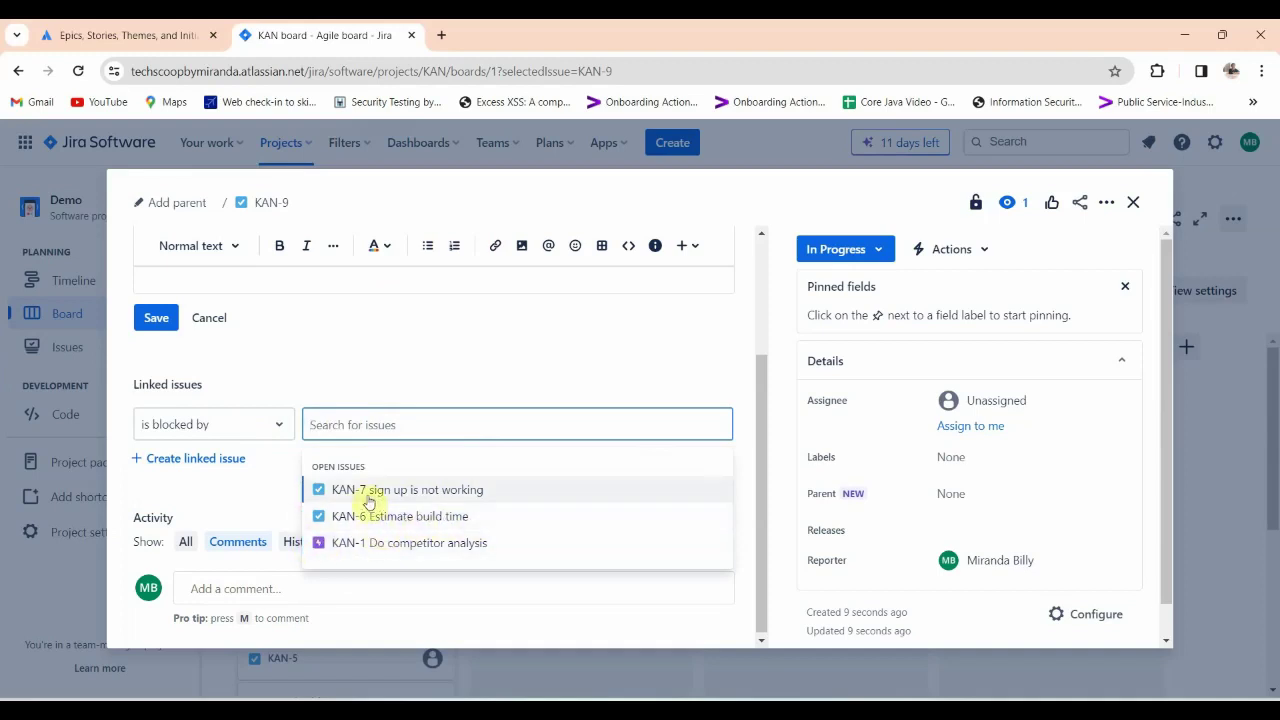
click(425, 493)
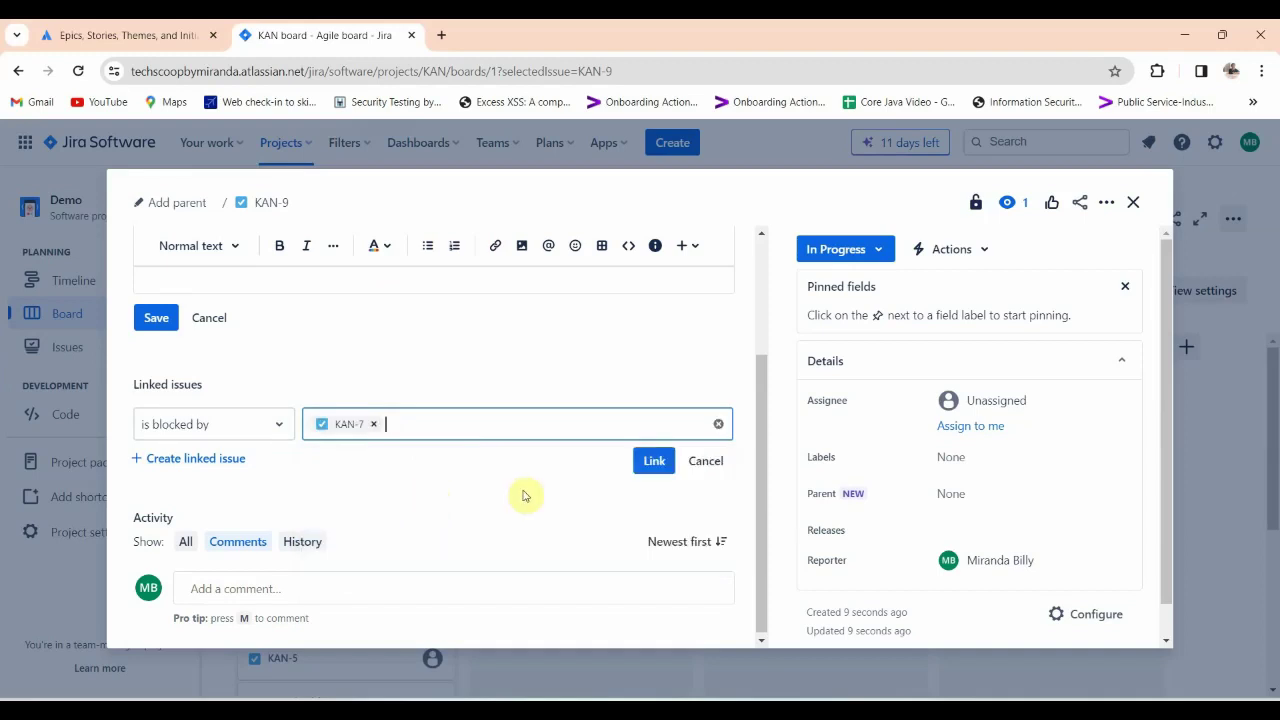
click(654, 461)
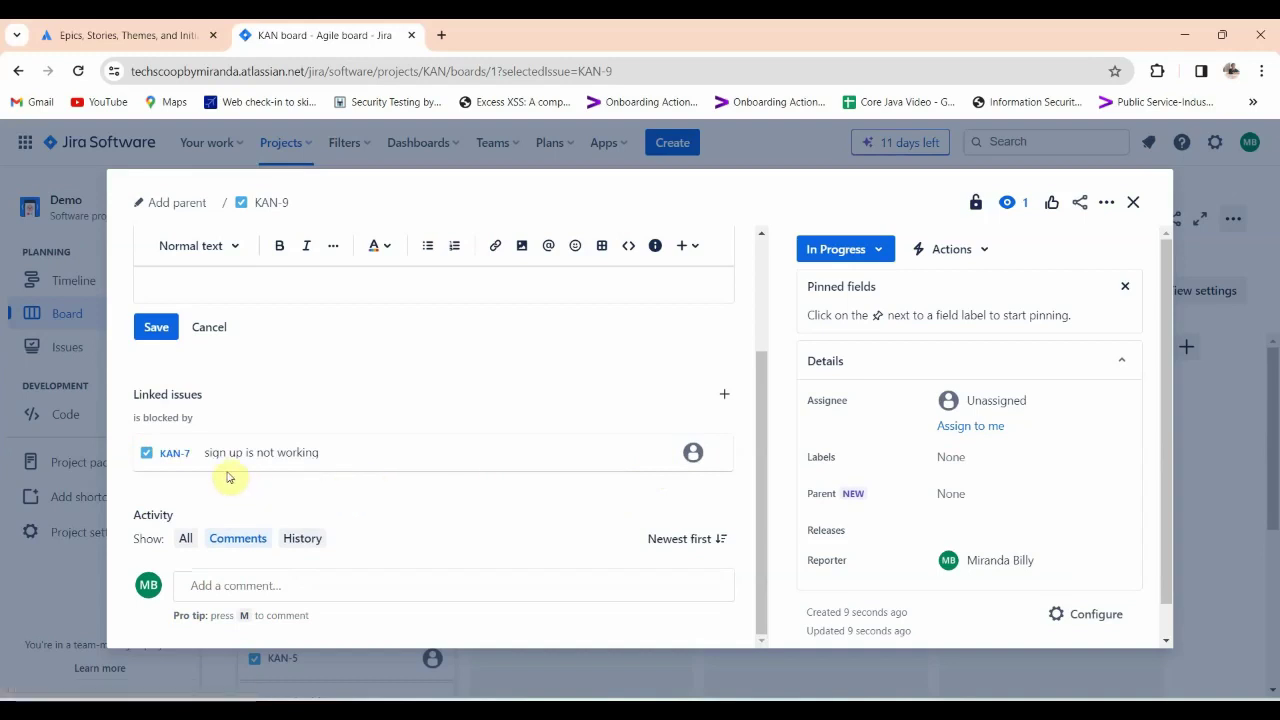
Look through the issue's automation actions, status choices and file attachment dialog without applying anything.
scroll(651, 429, up, 2)
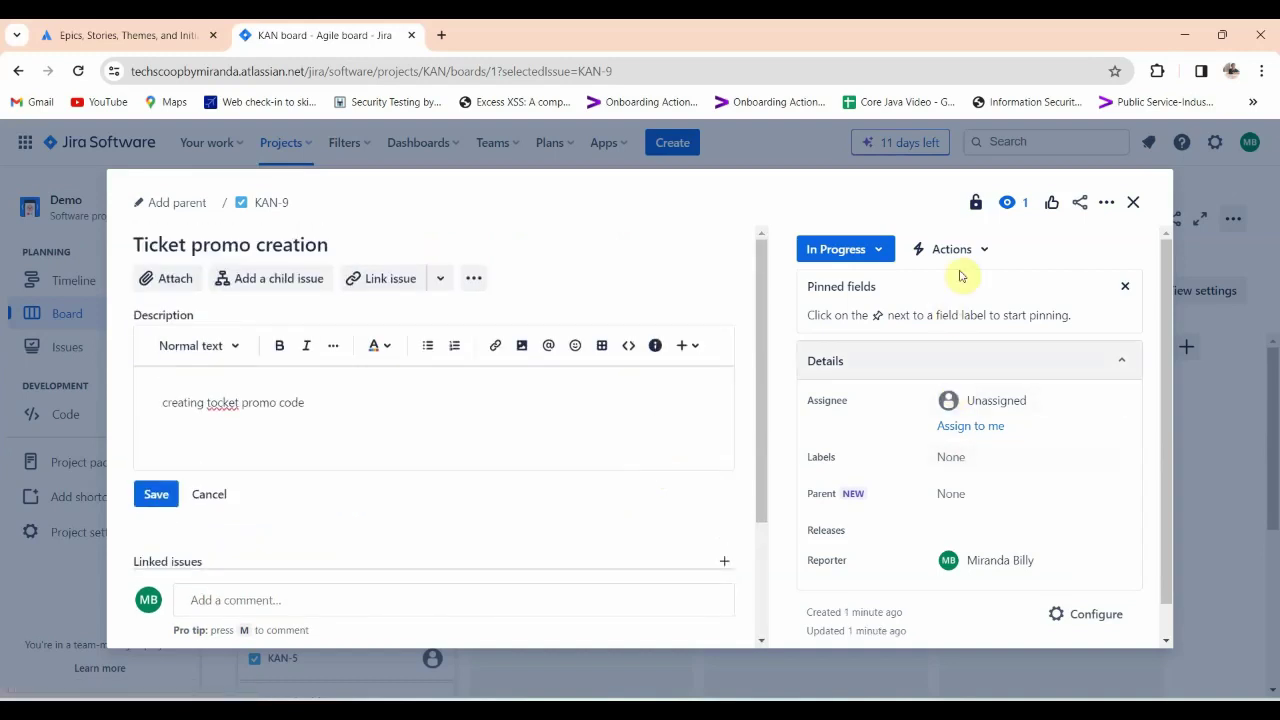
click(986, 251)
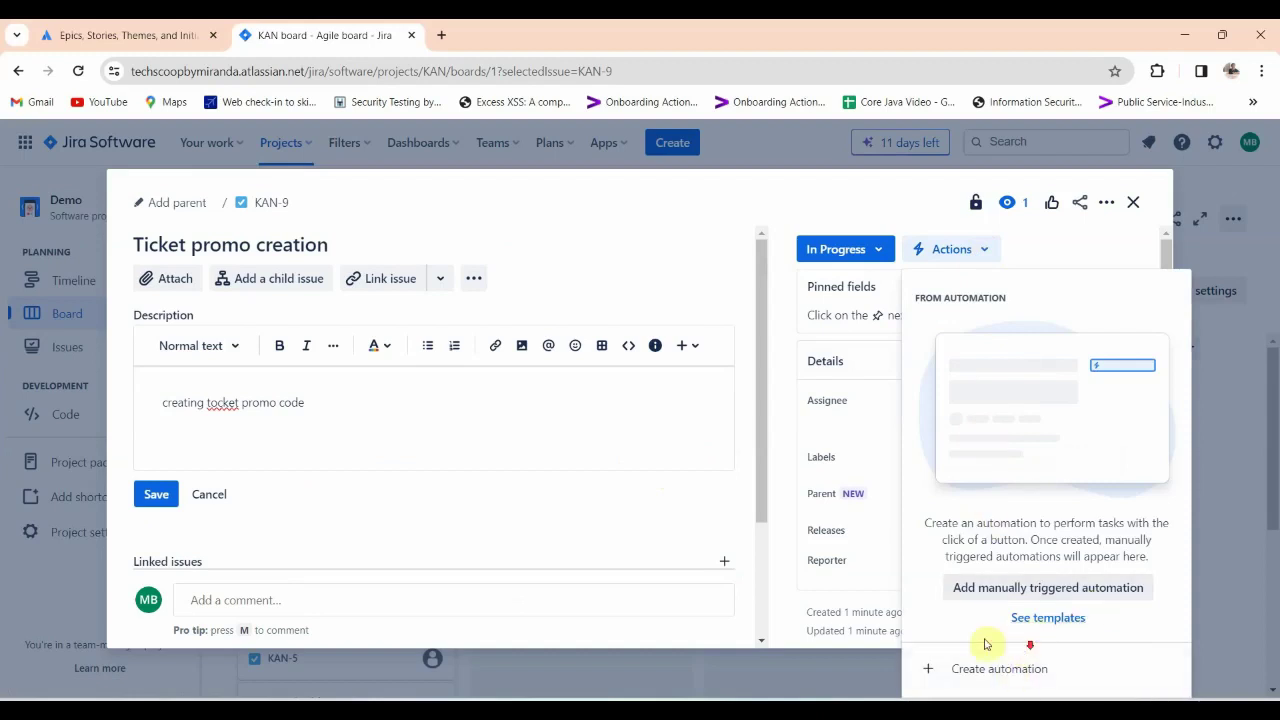
click(879, 252)
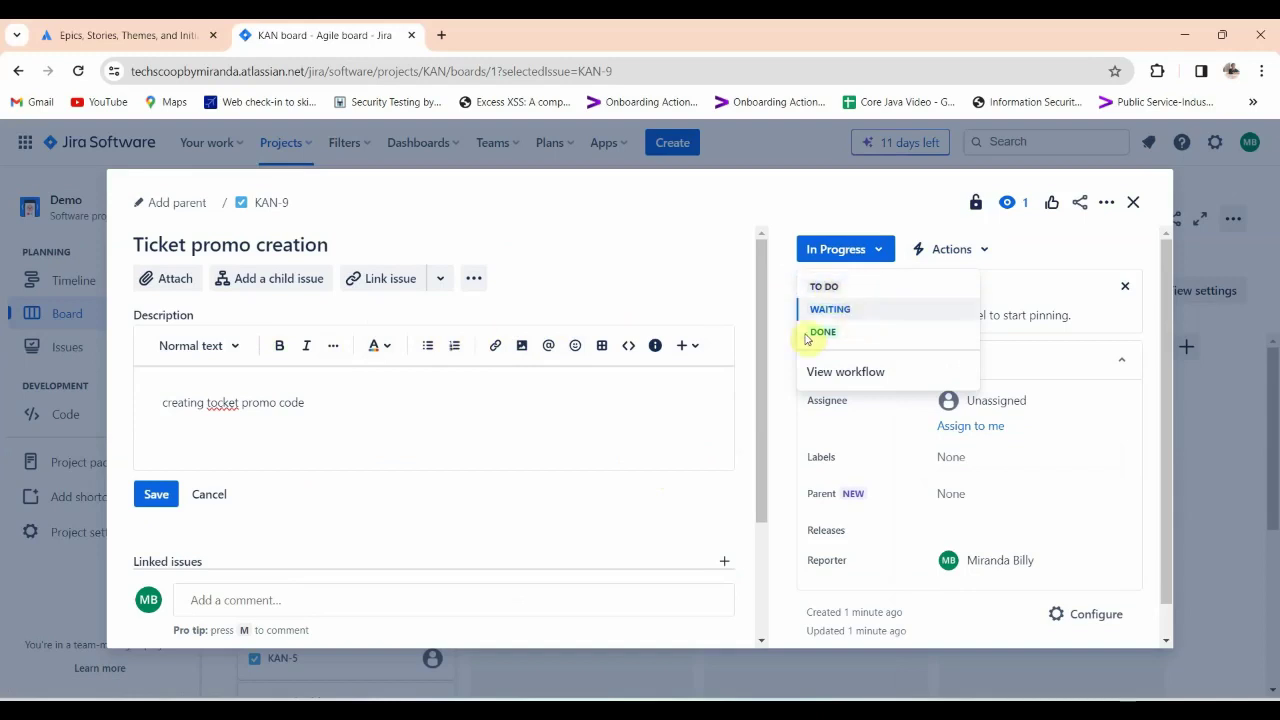
click(675, 240)
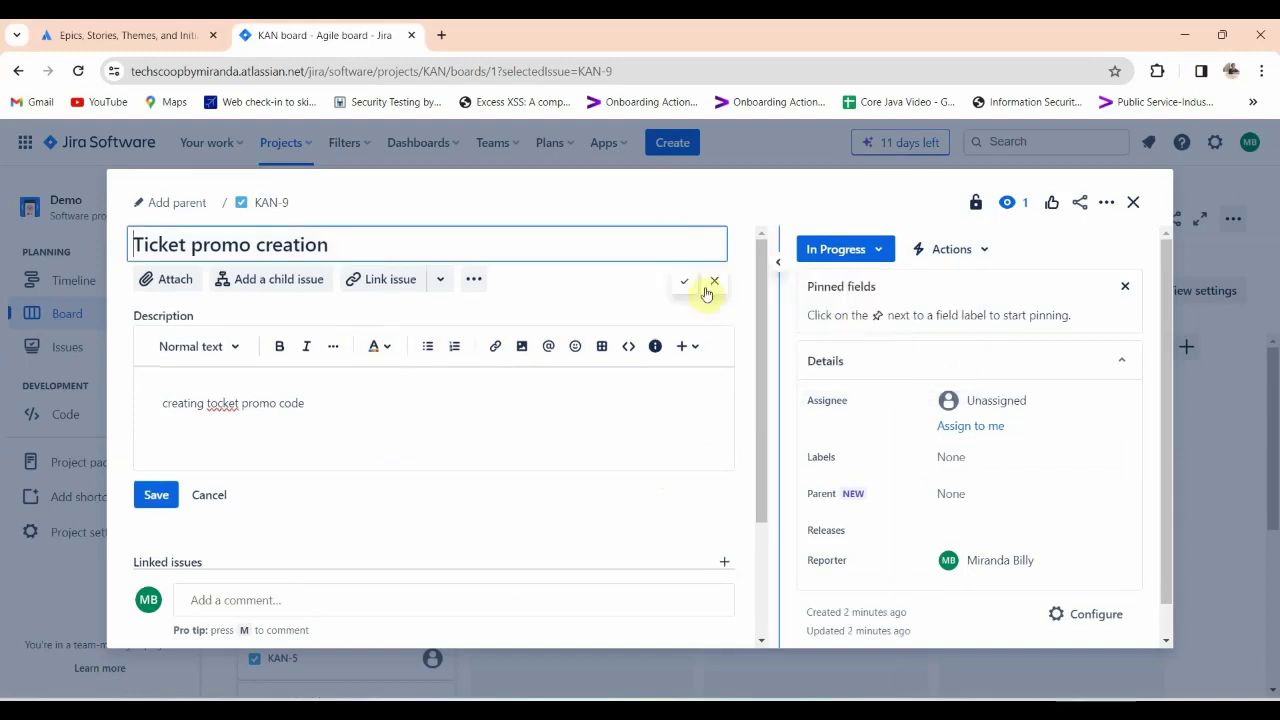
click(474, 279)
click(171, 278)
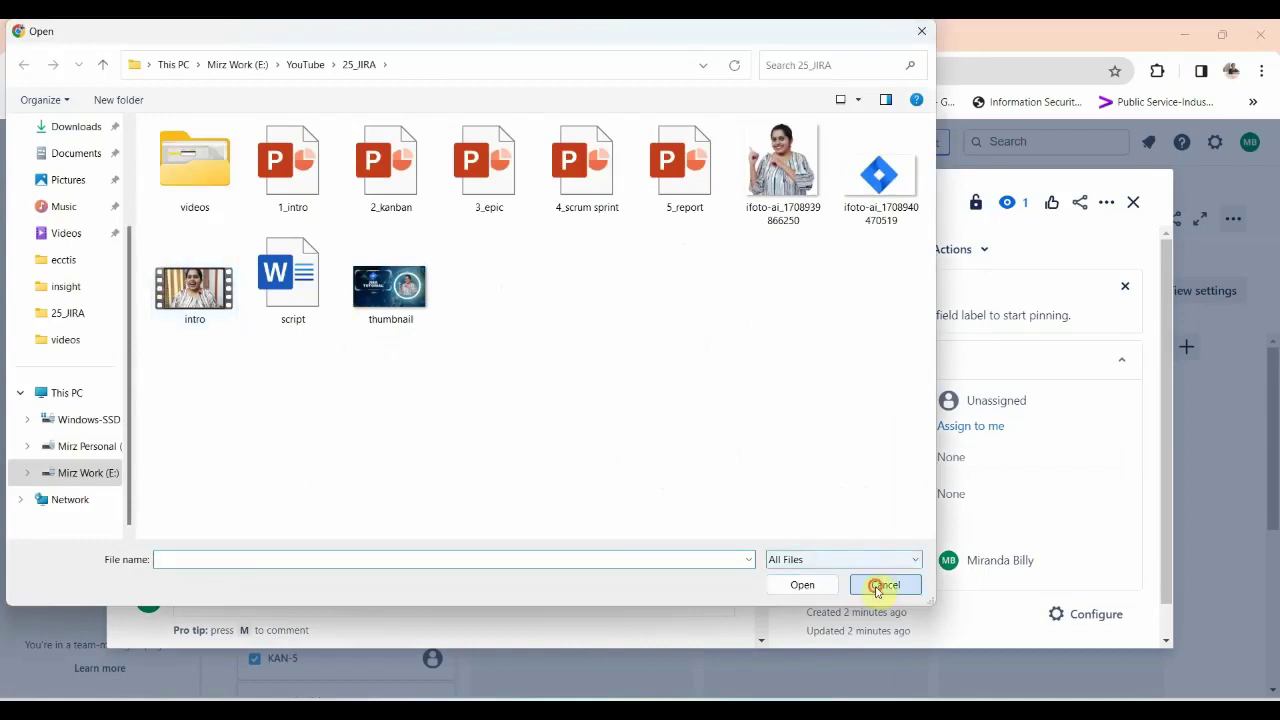
click(882, 585)
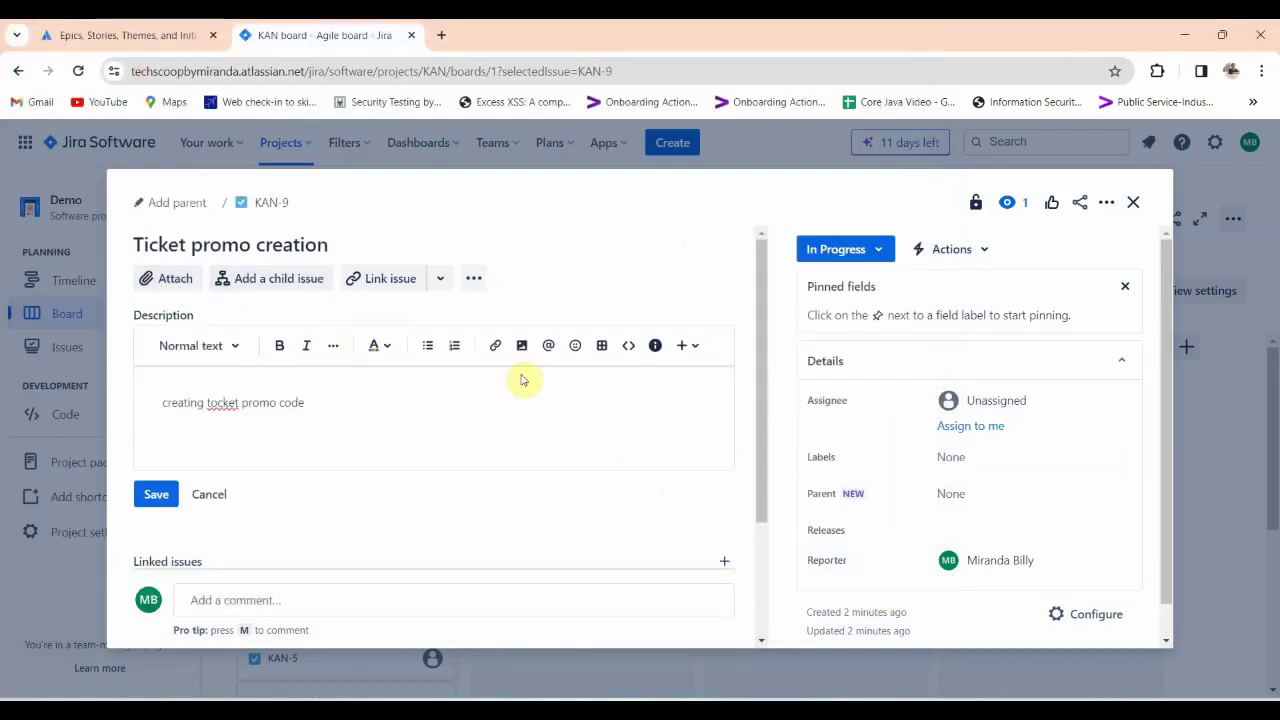
scroll(995, 474, down, 1)
scroll(995, 476, up, 1)
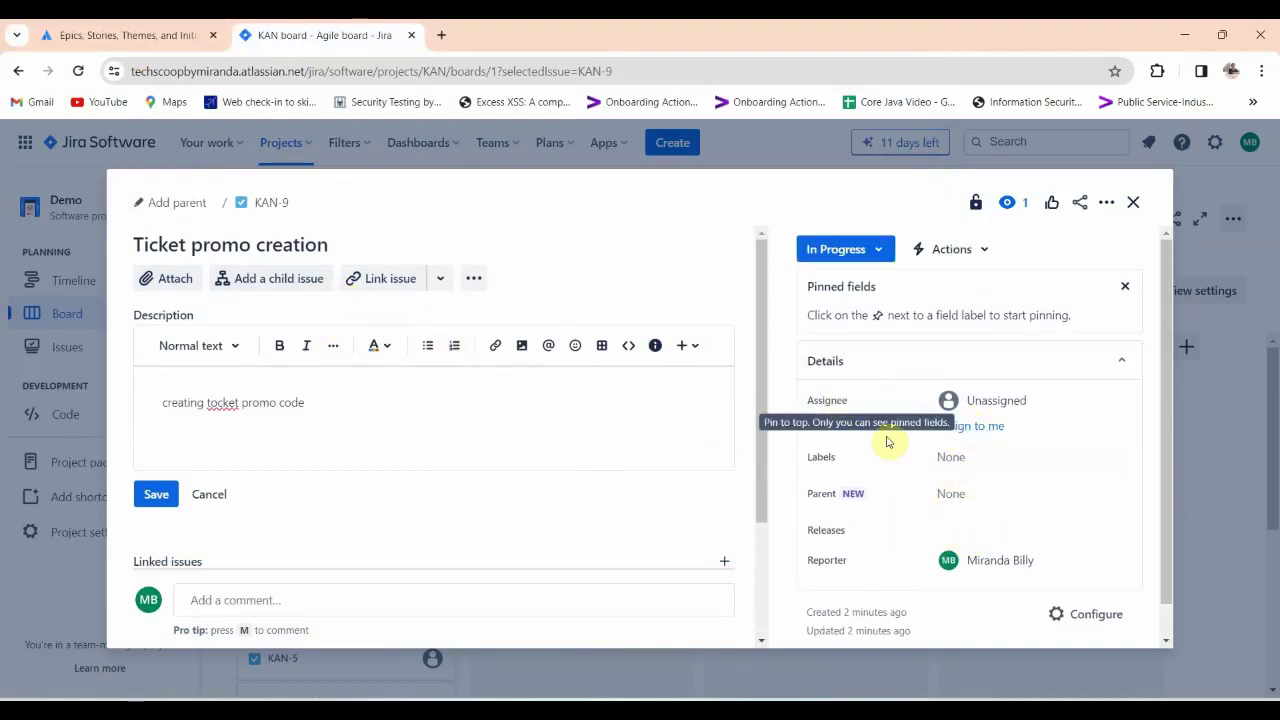
Assign the Ticket promo creation issue to yourself, then save its description and close the issue.
click(970, 426)
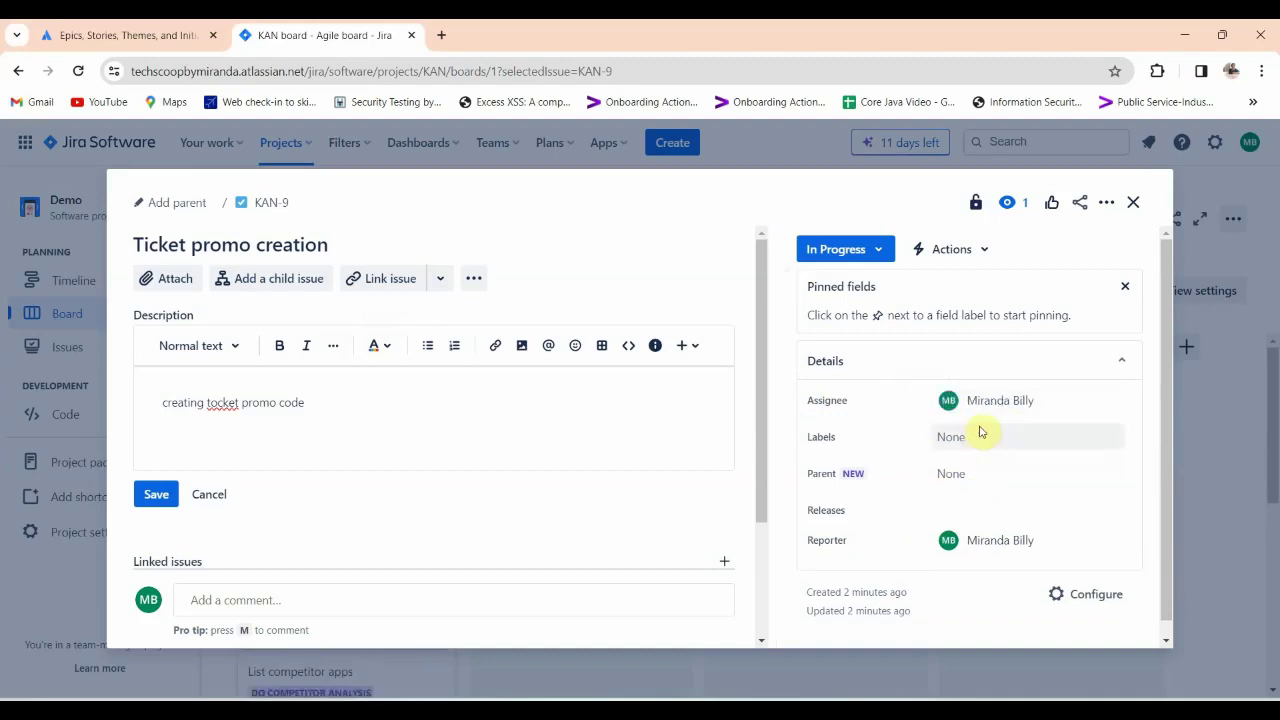
click(978, 400)
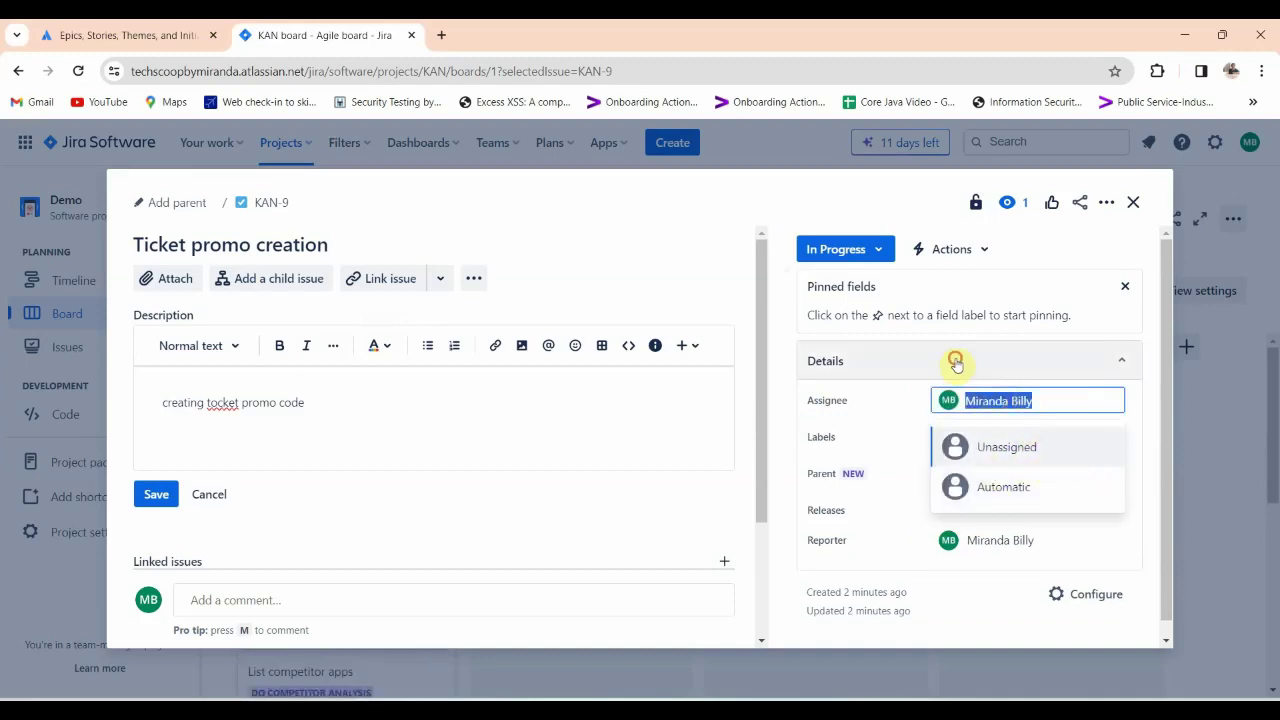
click(957, 360)
click(917, 369)
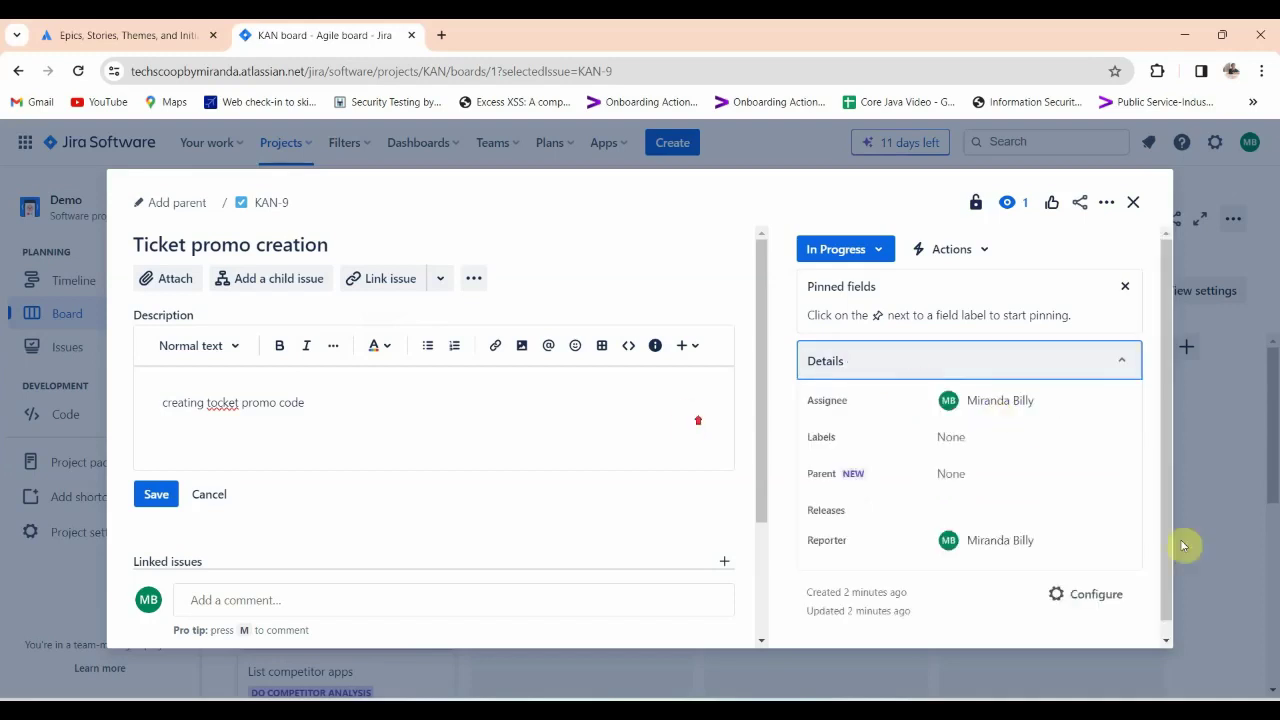
click(157, 330)
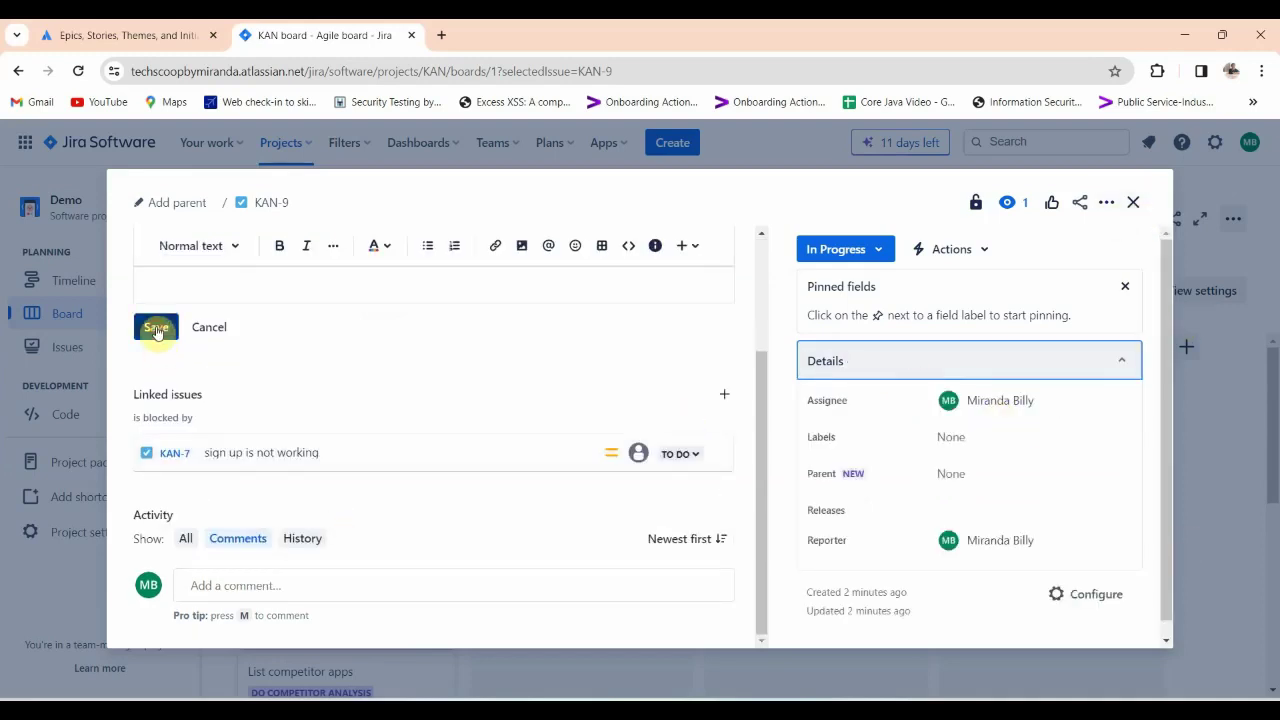
click(1133, 202)
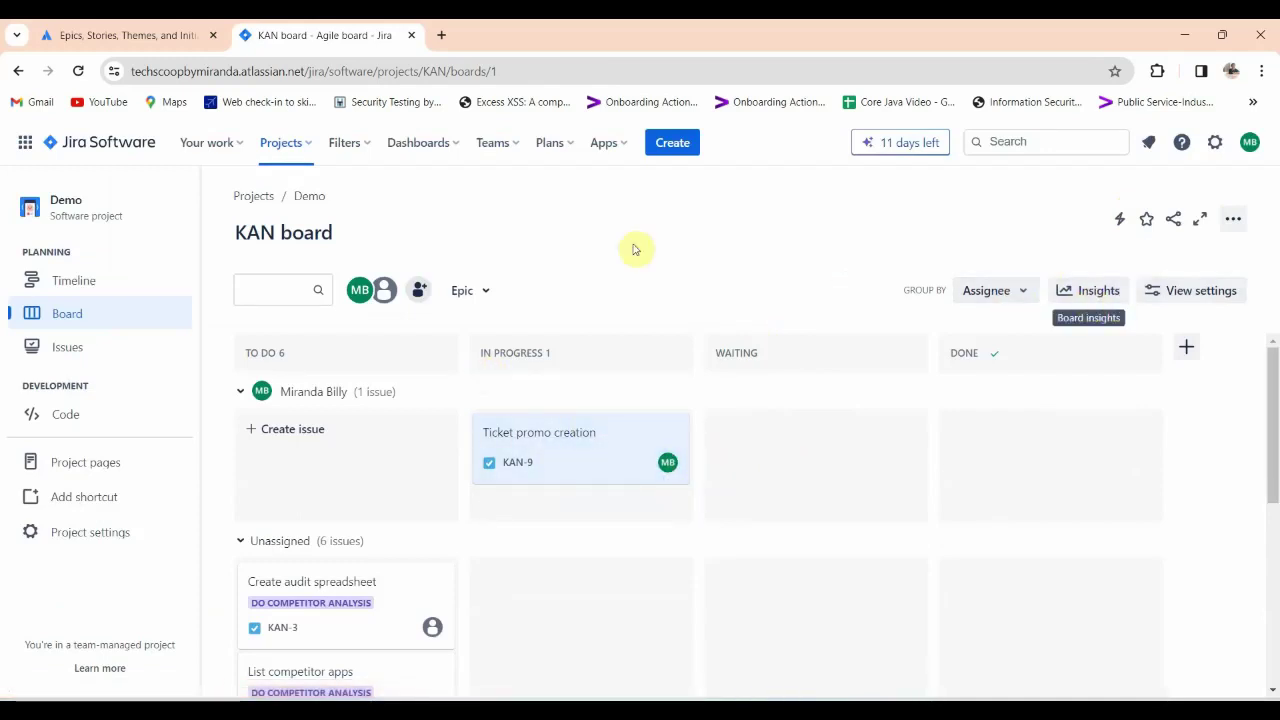
Look at the work items assigned to you and the list of recent projects.
click(234, 143)
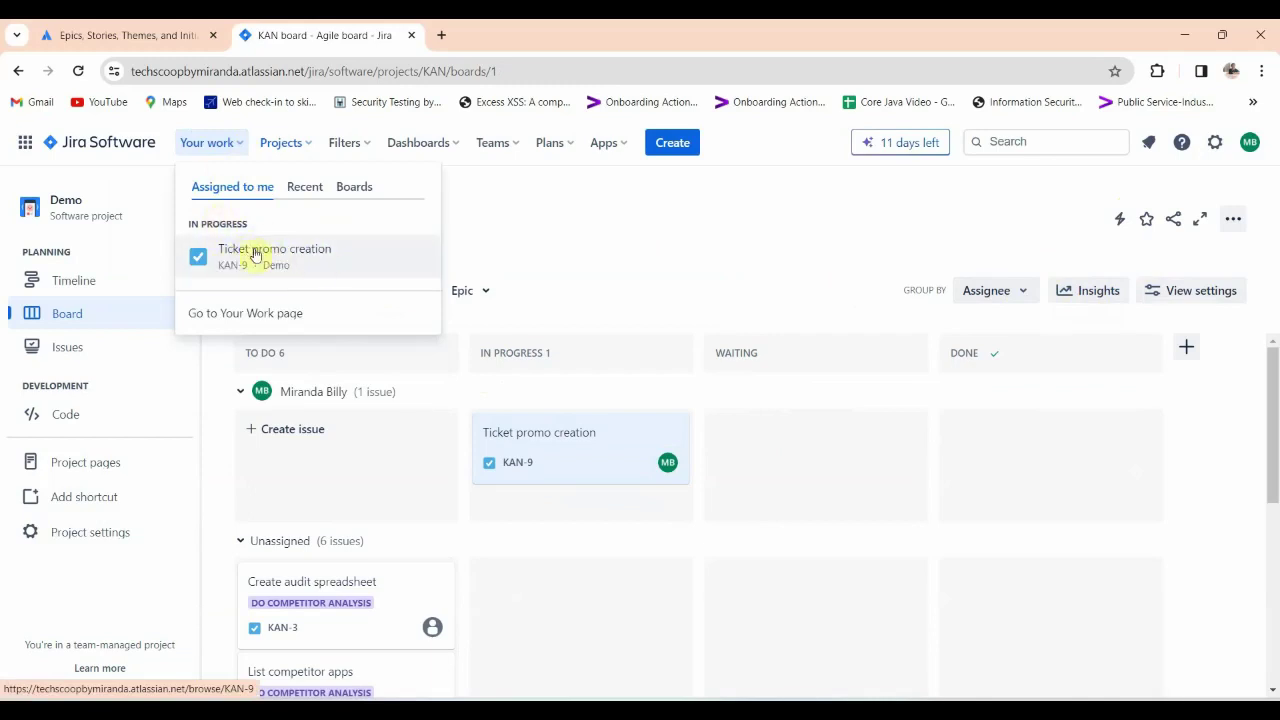
click(302, 144)
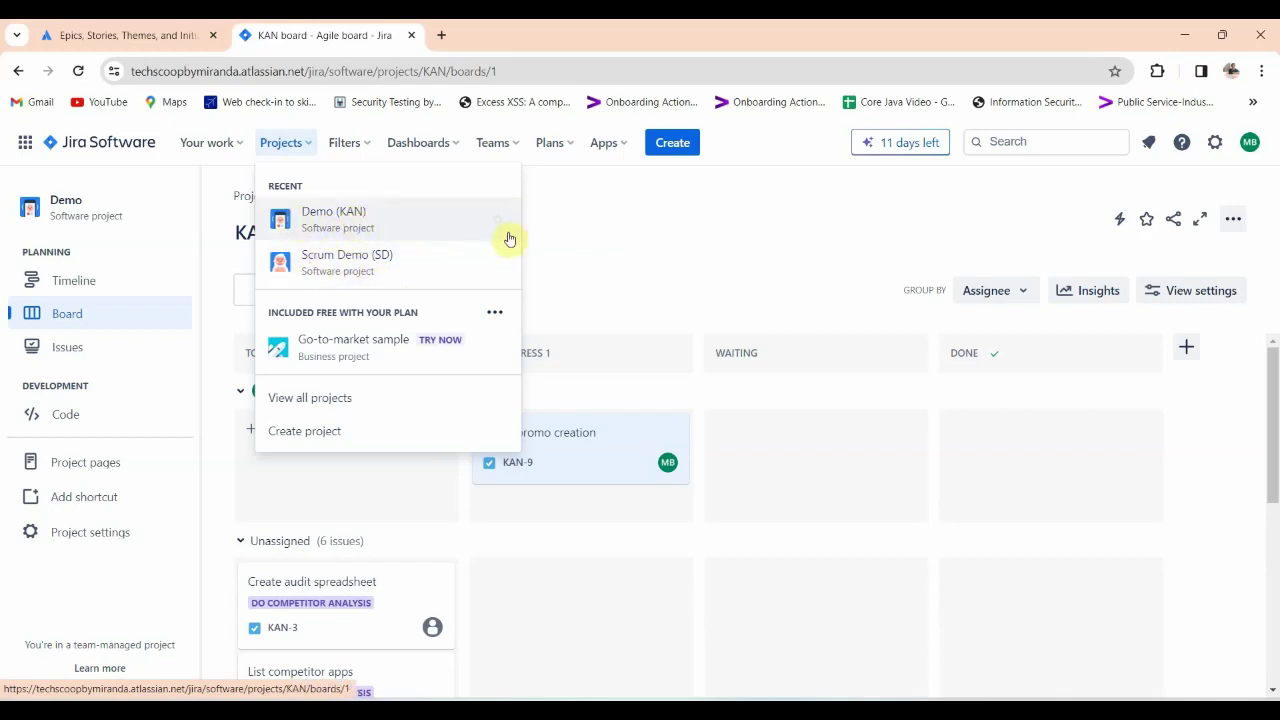
click(580, 237)
View all saved filters, open filter1 to examine its issues, and return to the KAN board.
click(372, 147)
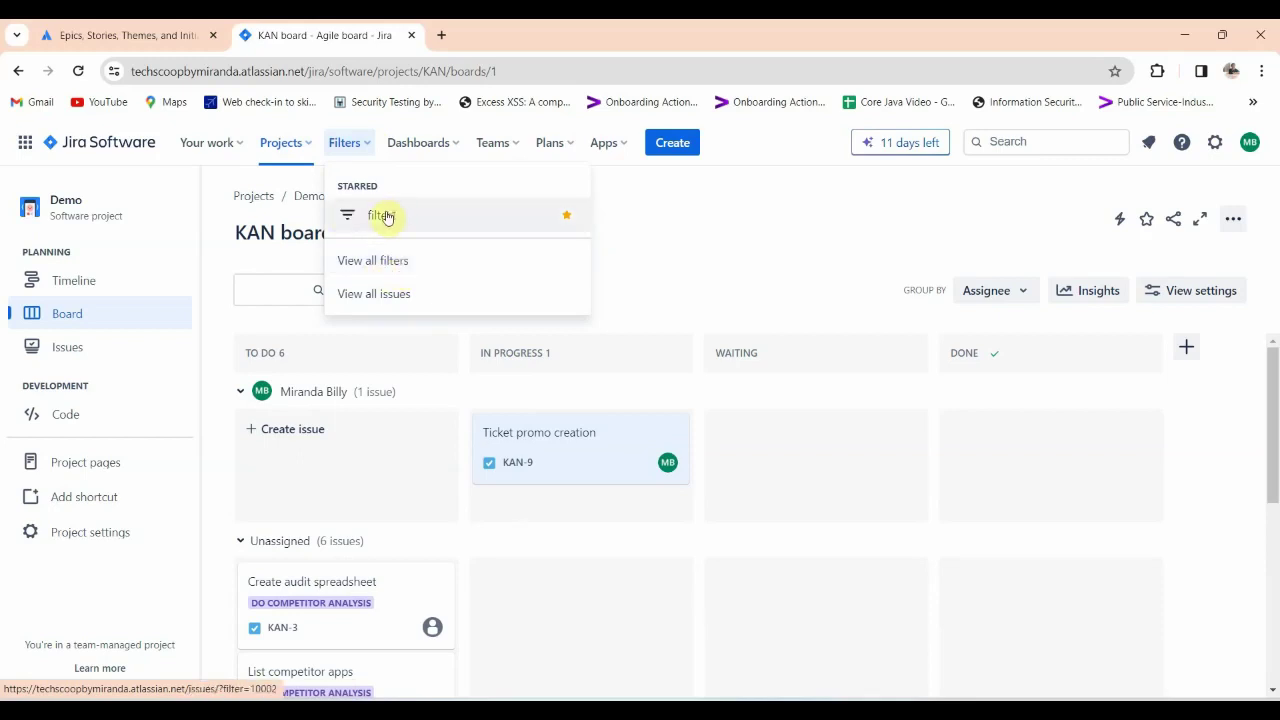
click(395, 263)
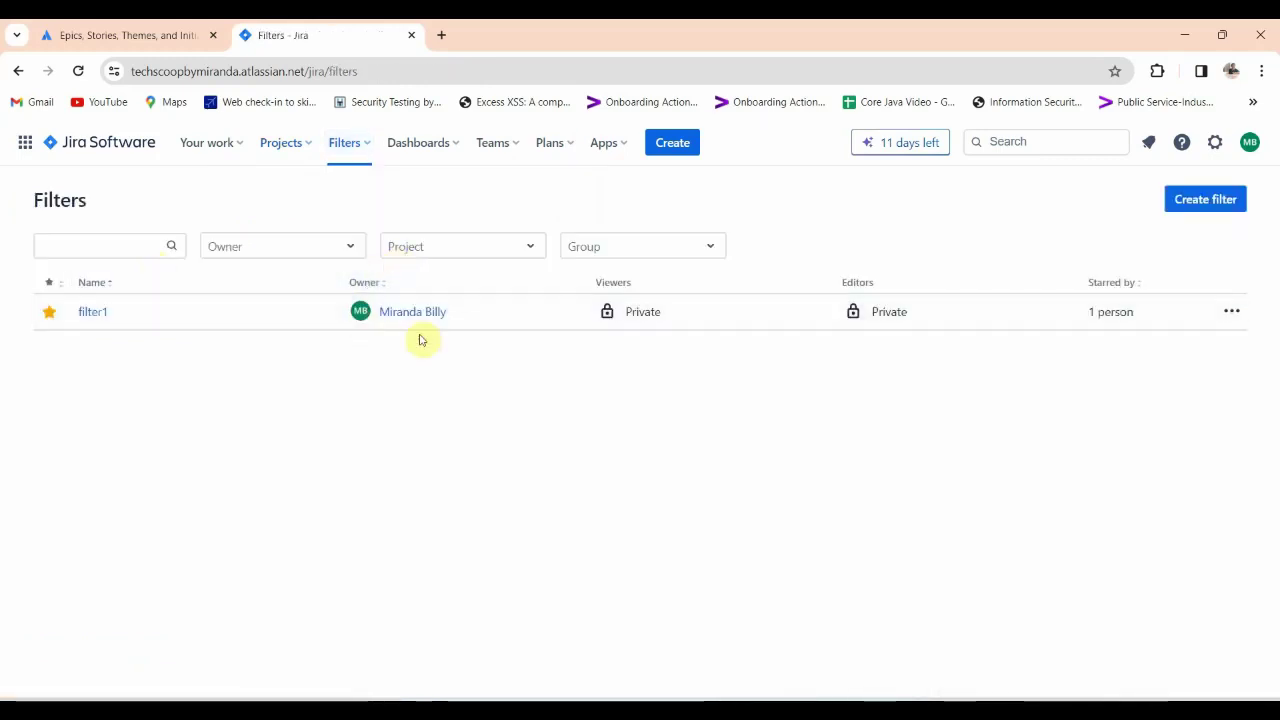
click(96, 318)
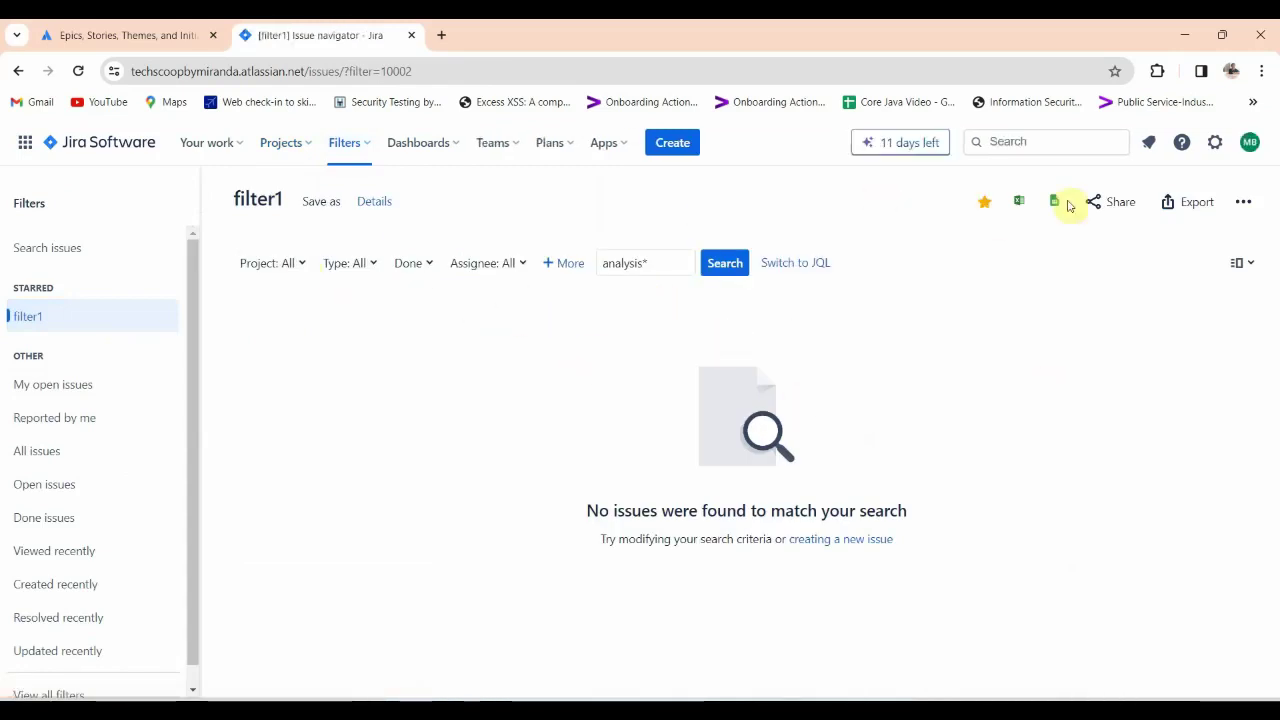
click(20, 72)
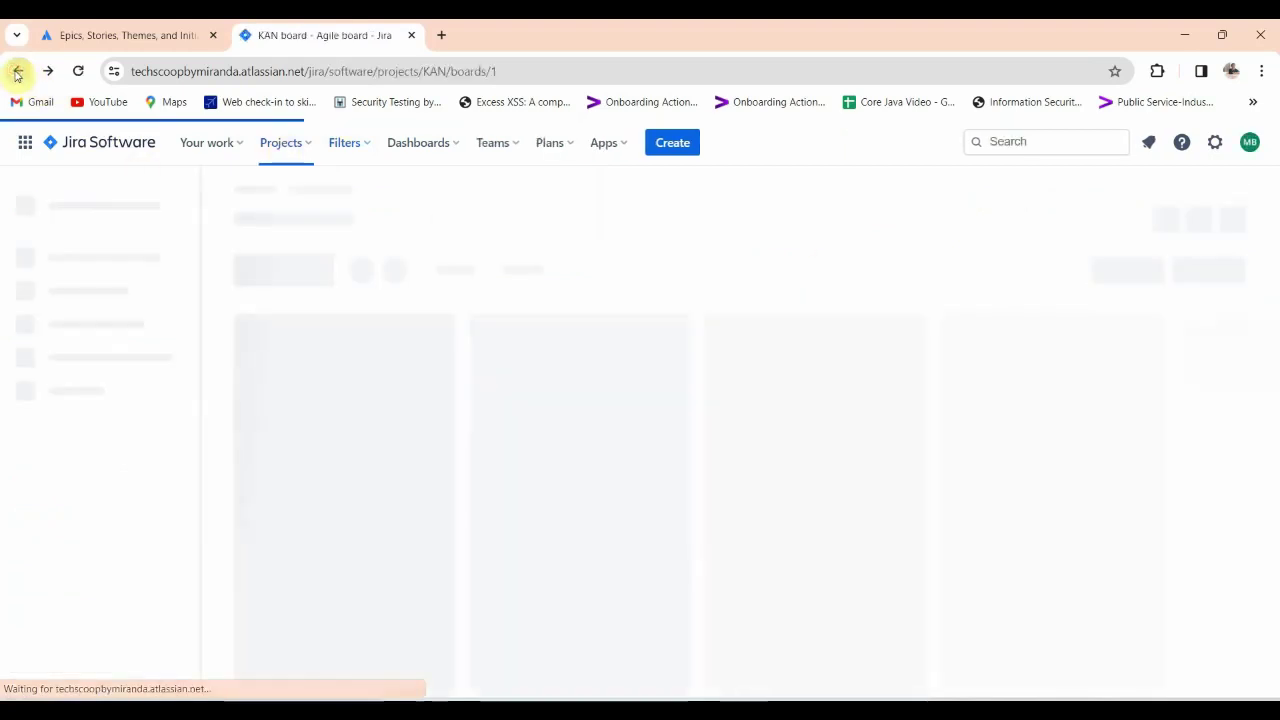
Search all of Jira for "ticket" and open the full list of matching issues.
click(1021, 146)
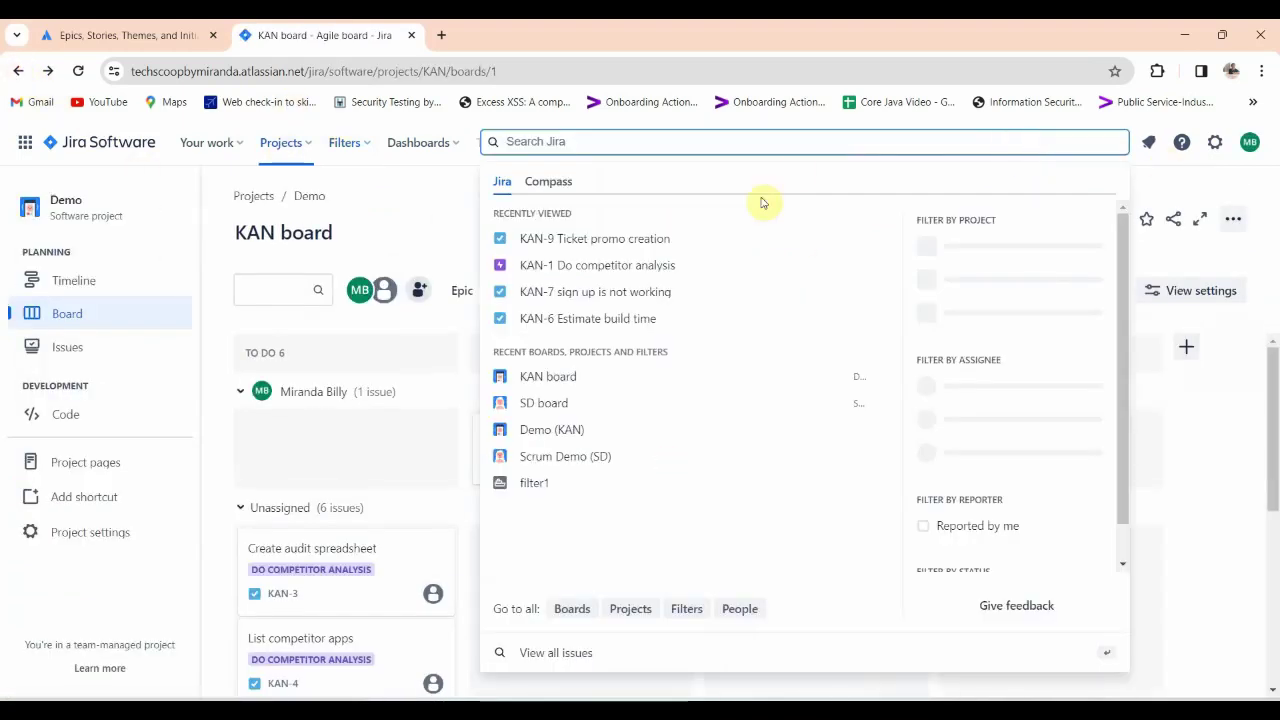
click(1194, 528)
click(1024, 142)
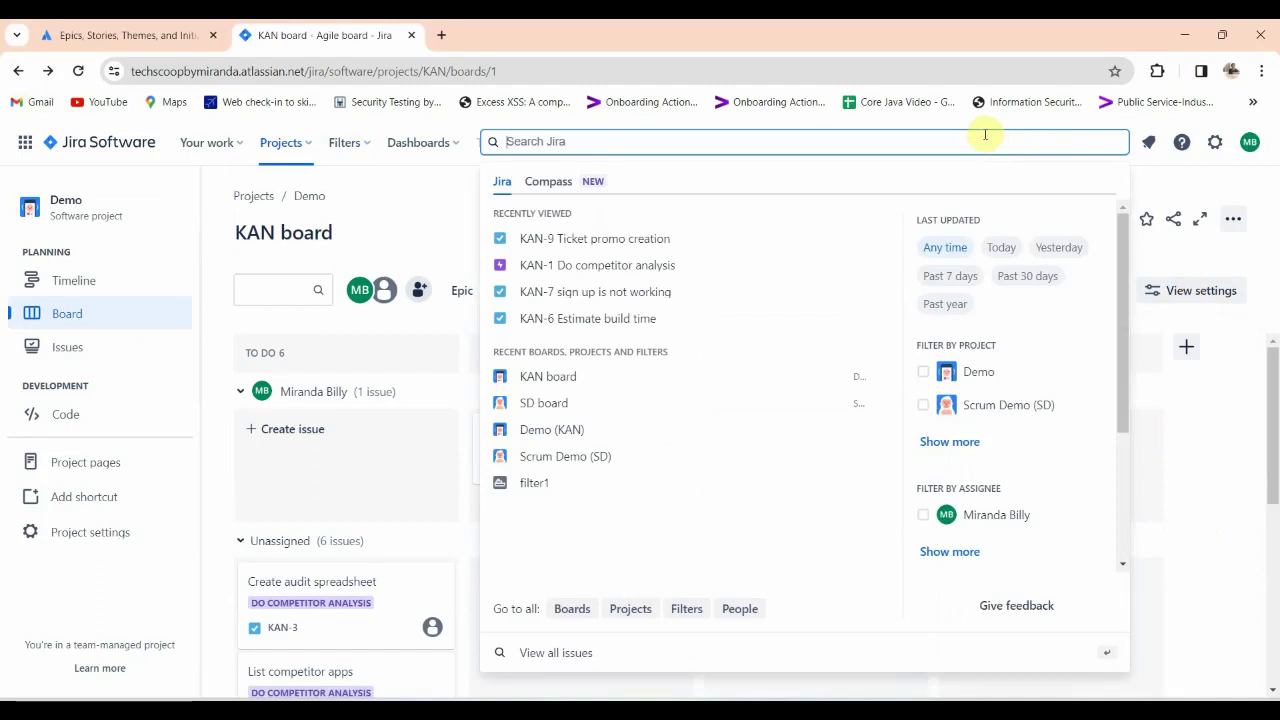
text(assi)
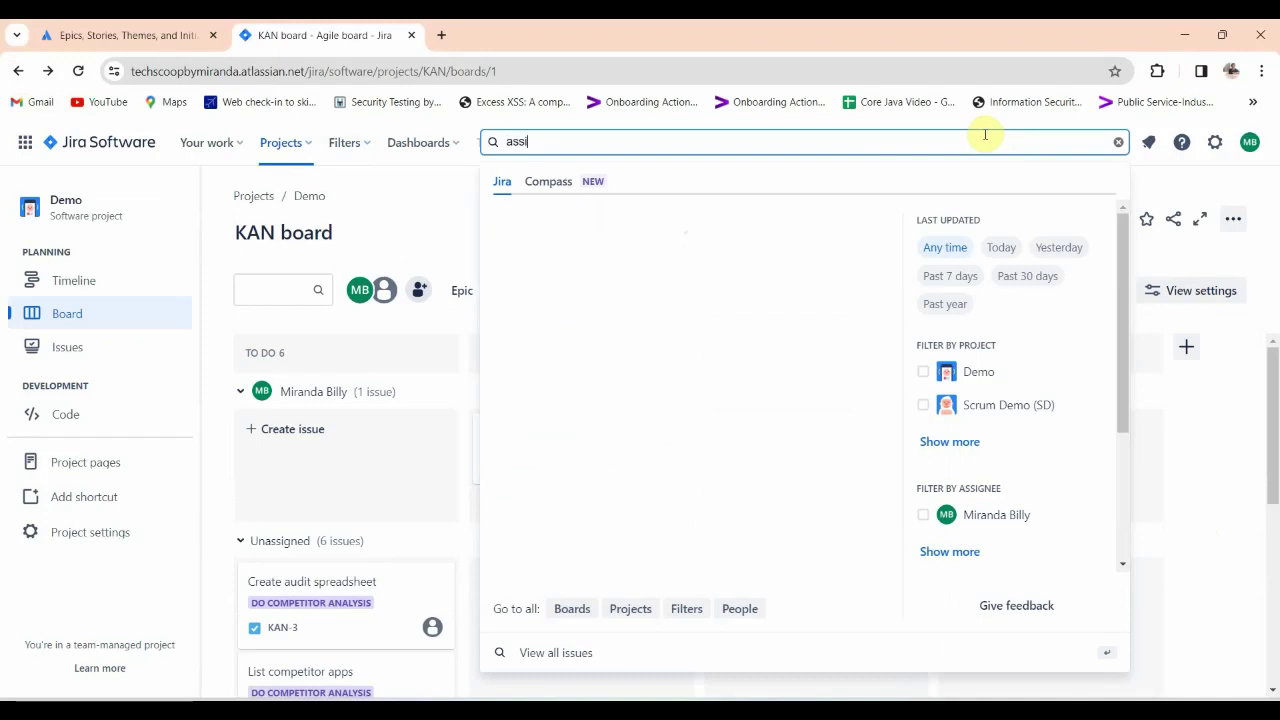
key(BackSpace)
key(BackSpace)
key(BackSpace)
key(BackSpace)
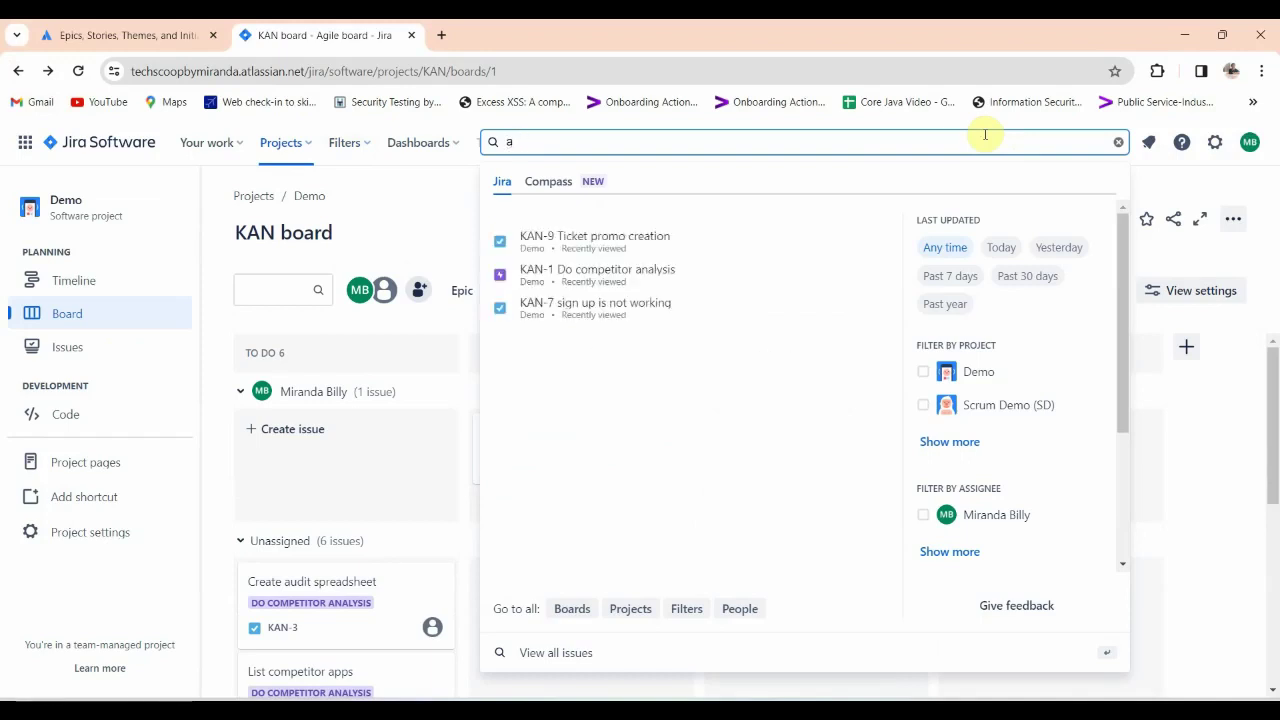
text(ticket)
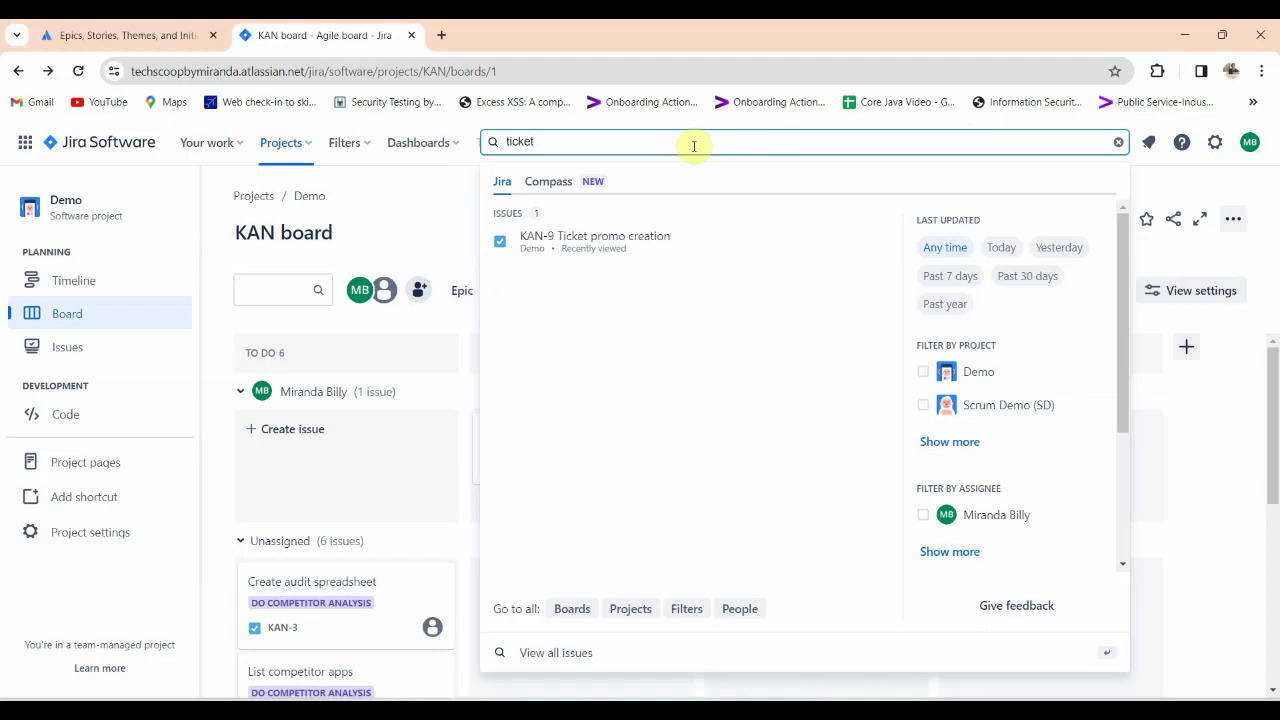
key(Return)
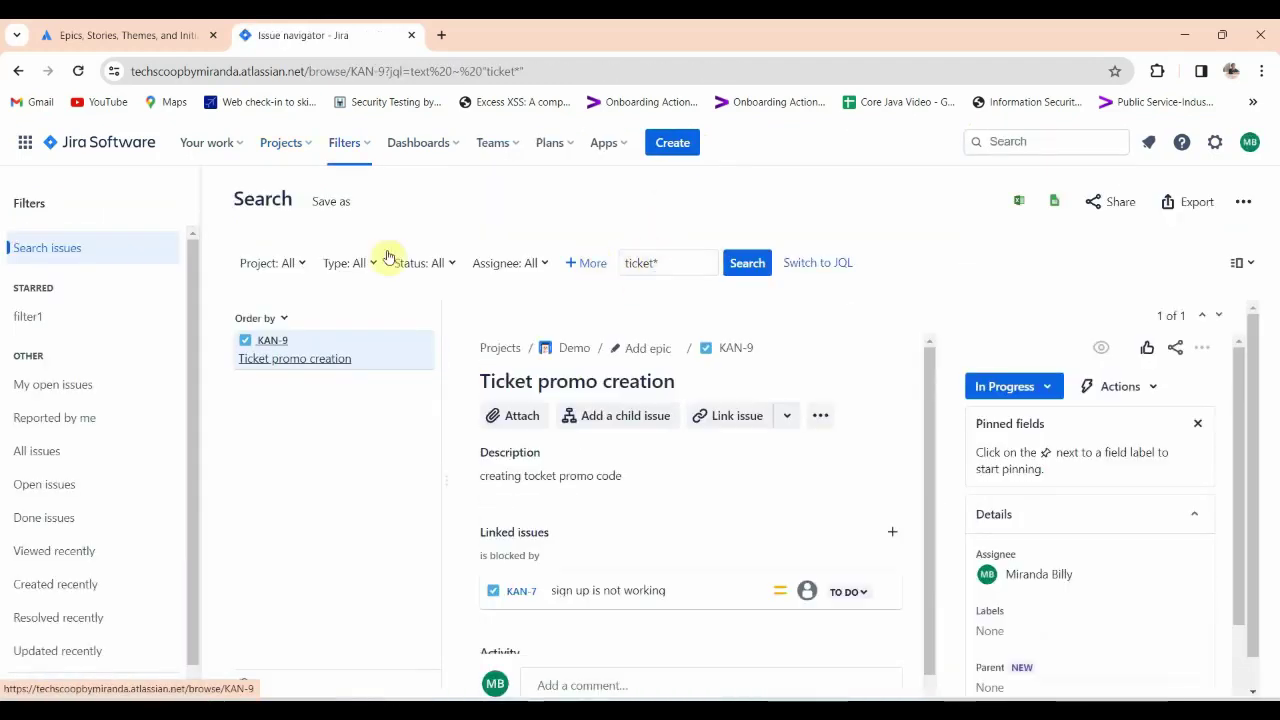
drag(234, 240, 855, 278)
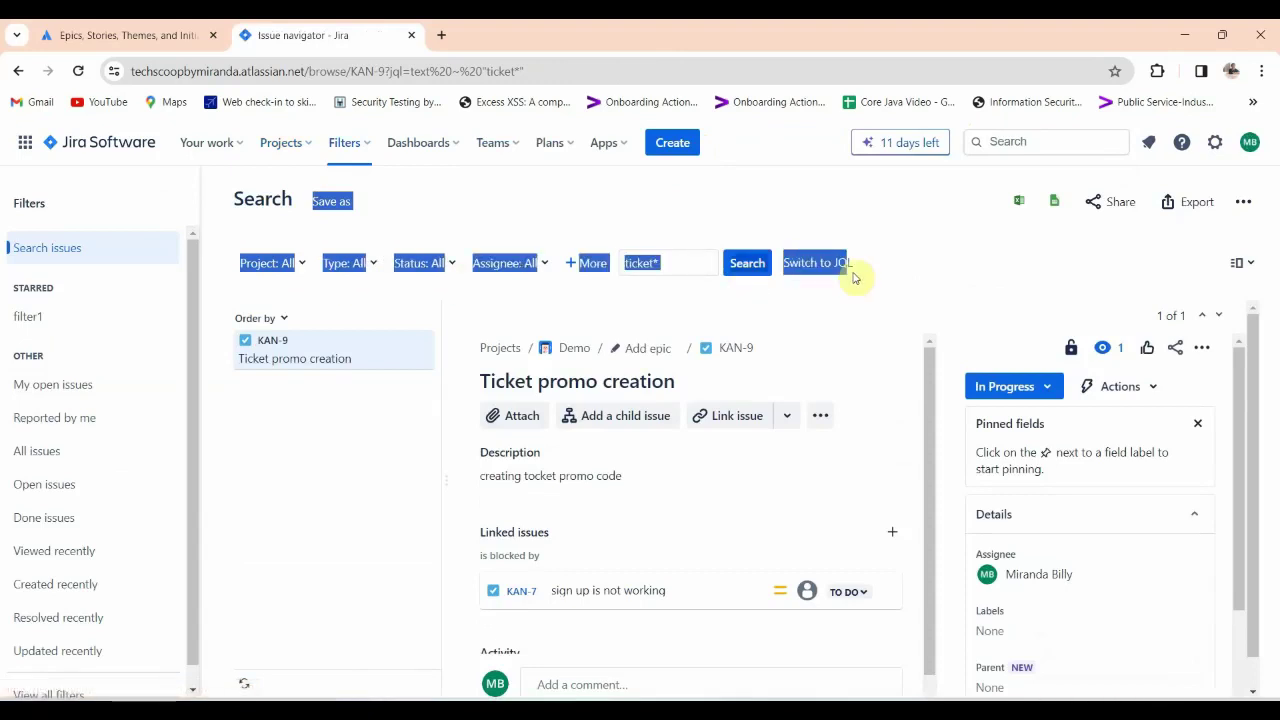
click(971, 234)
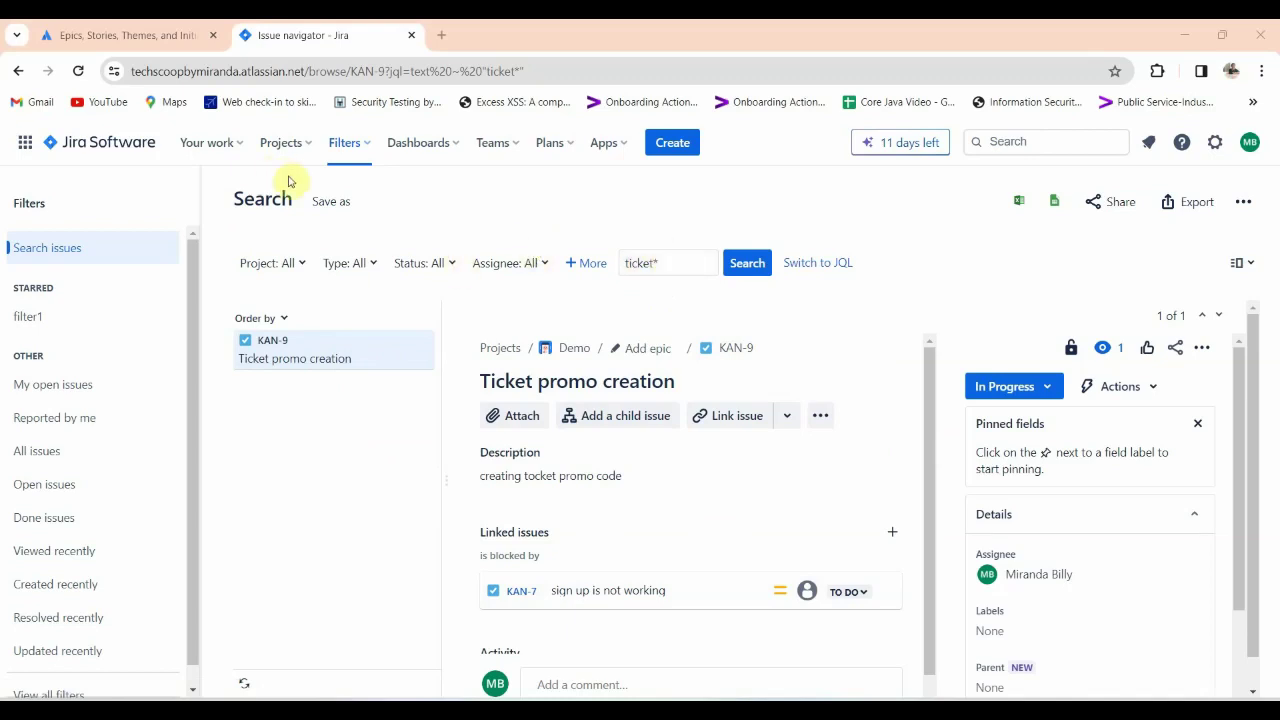
Narrow the search results to issues assigned to the suggested user.
click(544, 265)
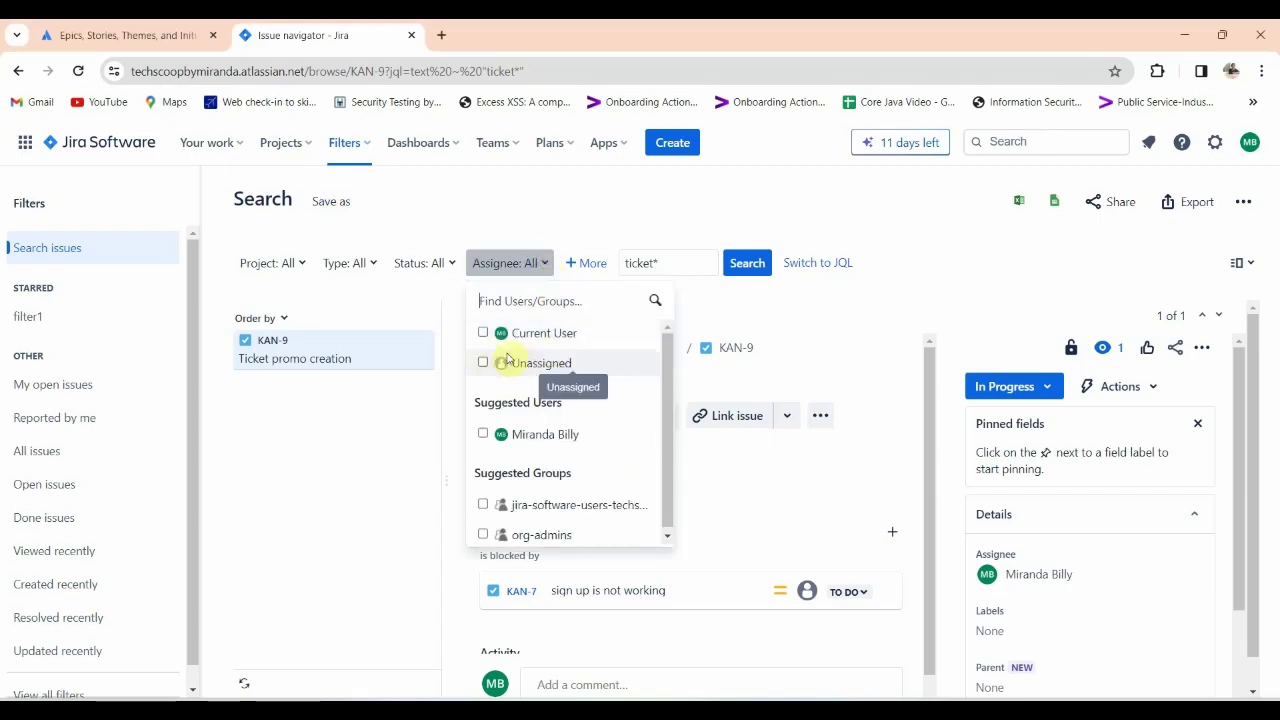
click(481, 436)
click(531, 206)
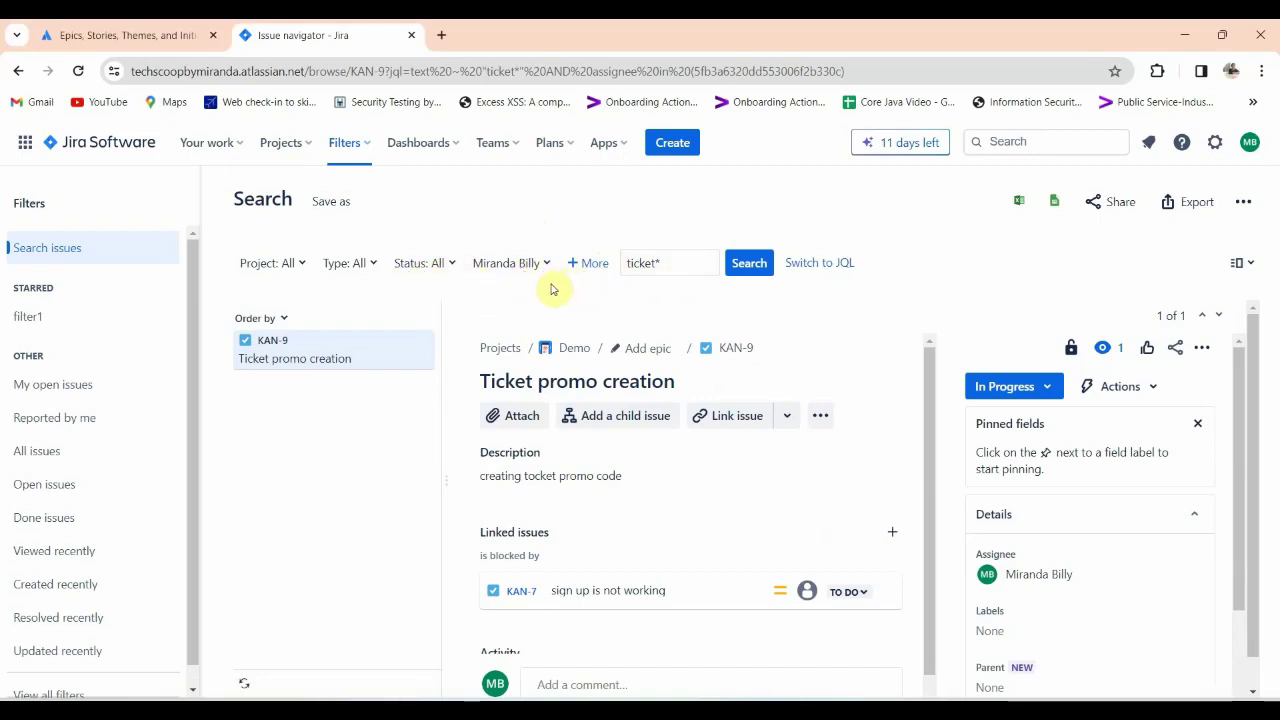
Save the current search as a filter named filter2 and check for it among the recent filters.
click(333, 204)
click(480, 403)
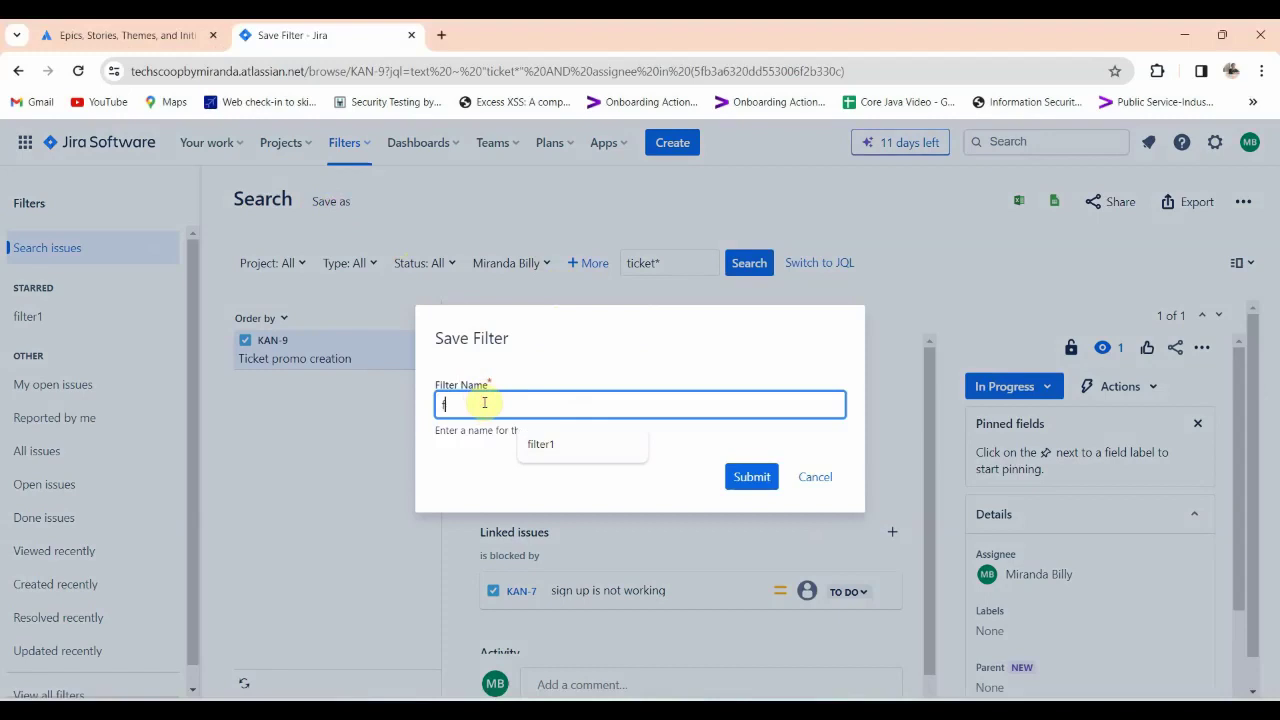
text(filter2)
click(750, 477)
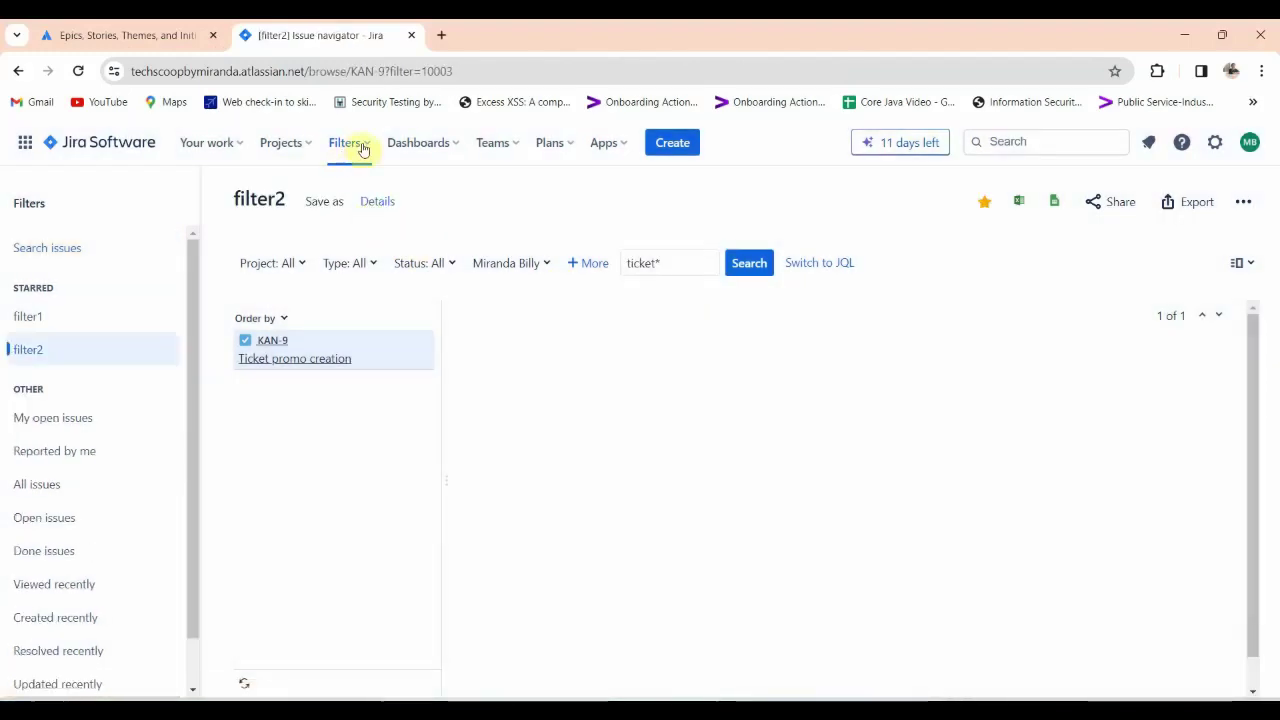
click(367, 148)
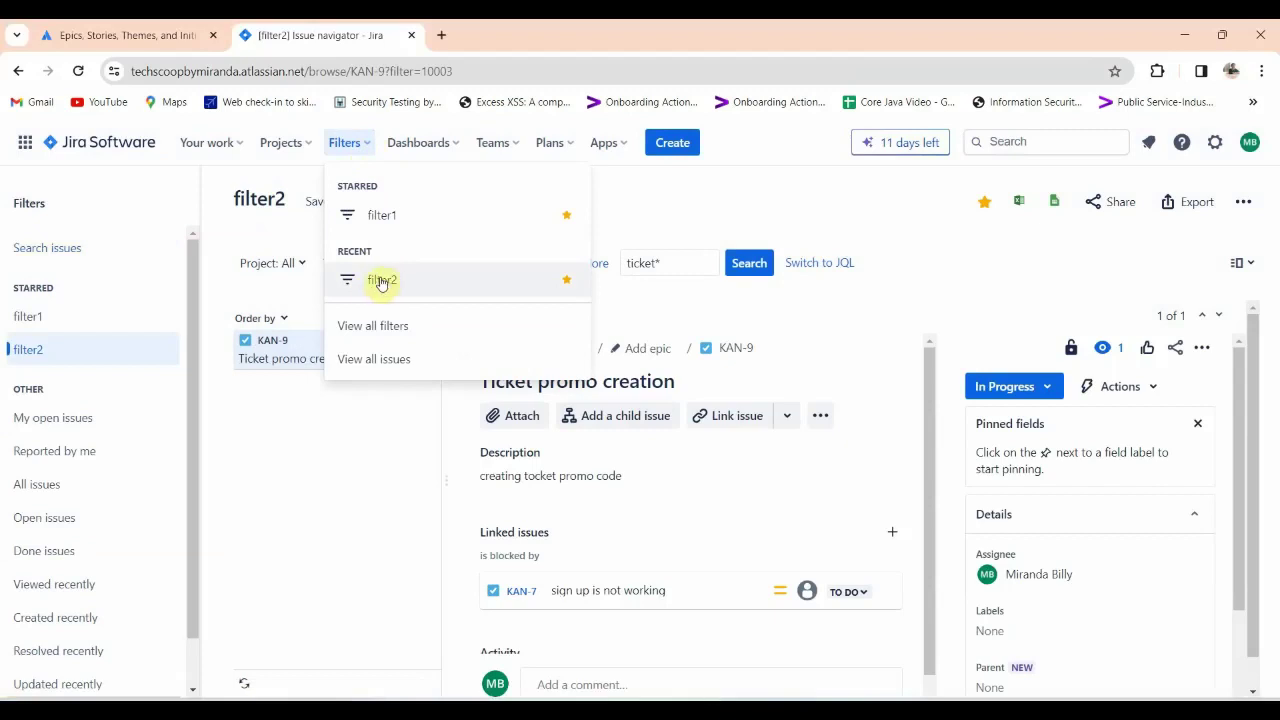
click(680, 211)
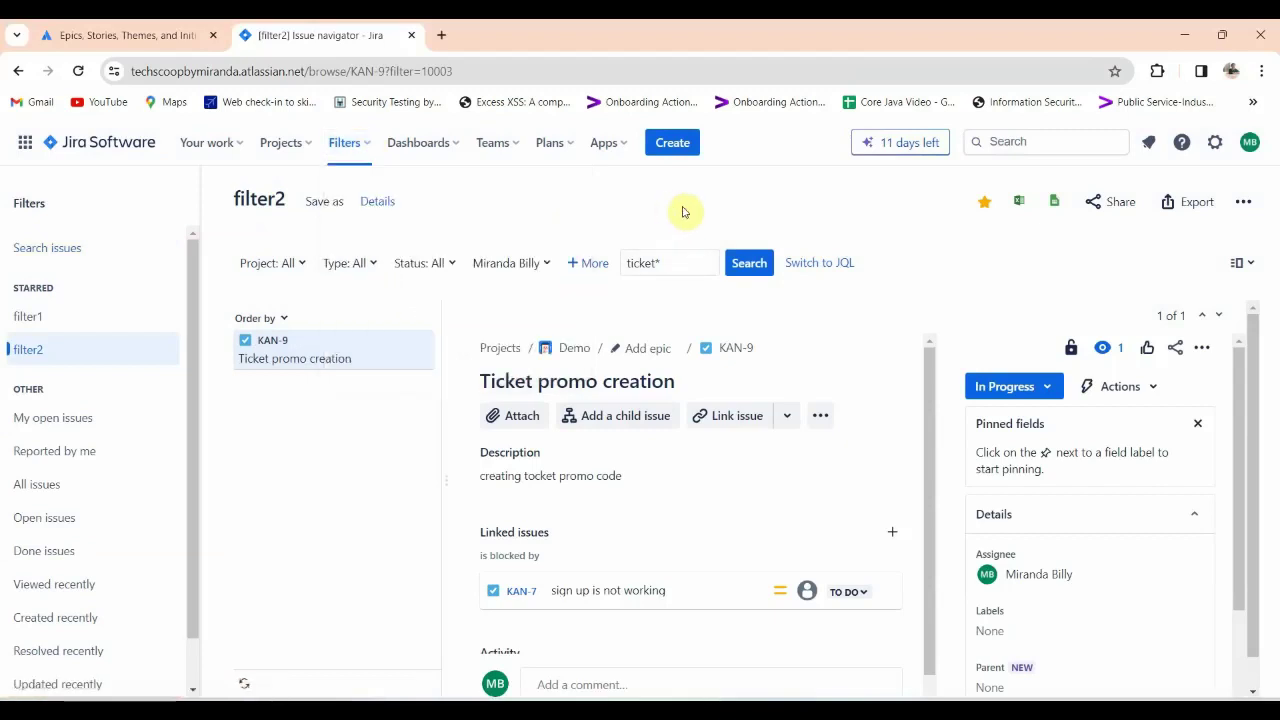
Return to the Demo project's KAN board, view the details of the Ticket promo creation issue, and close it.
click(18, 71)
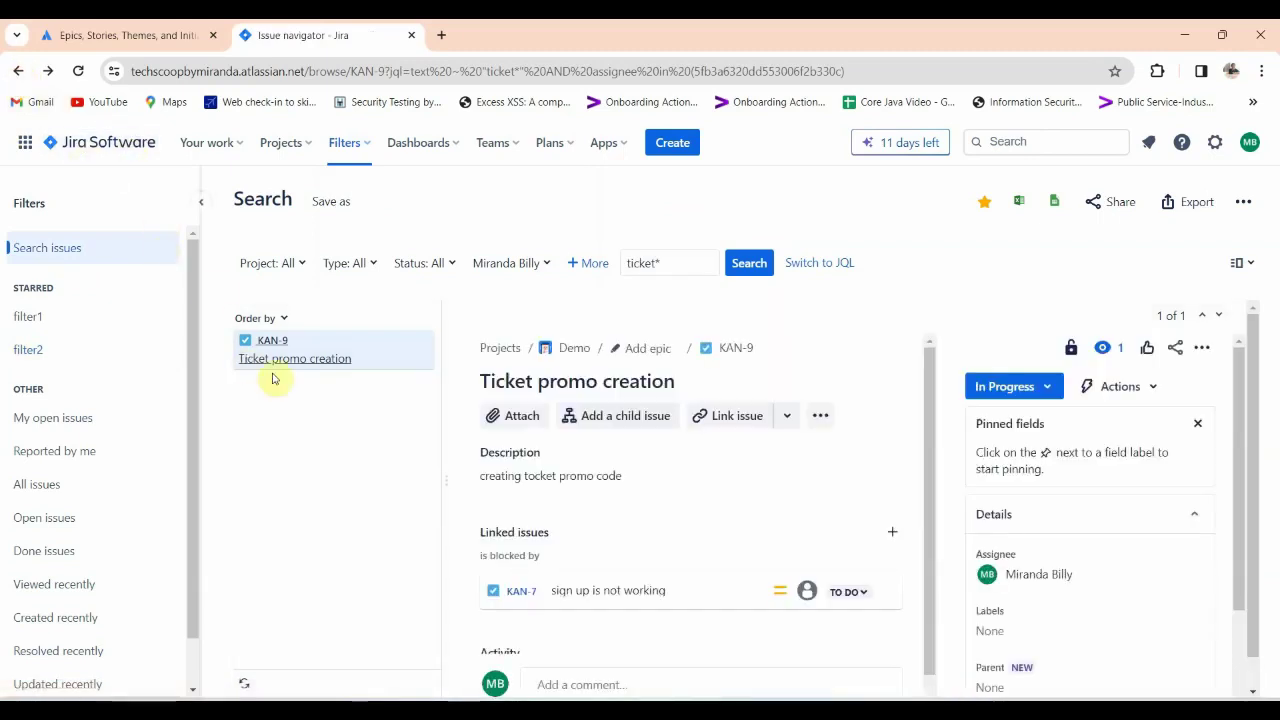
click(17, 72)
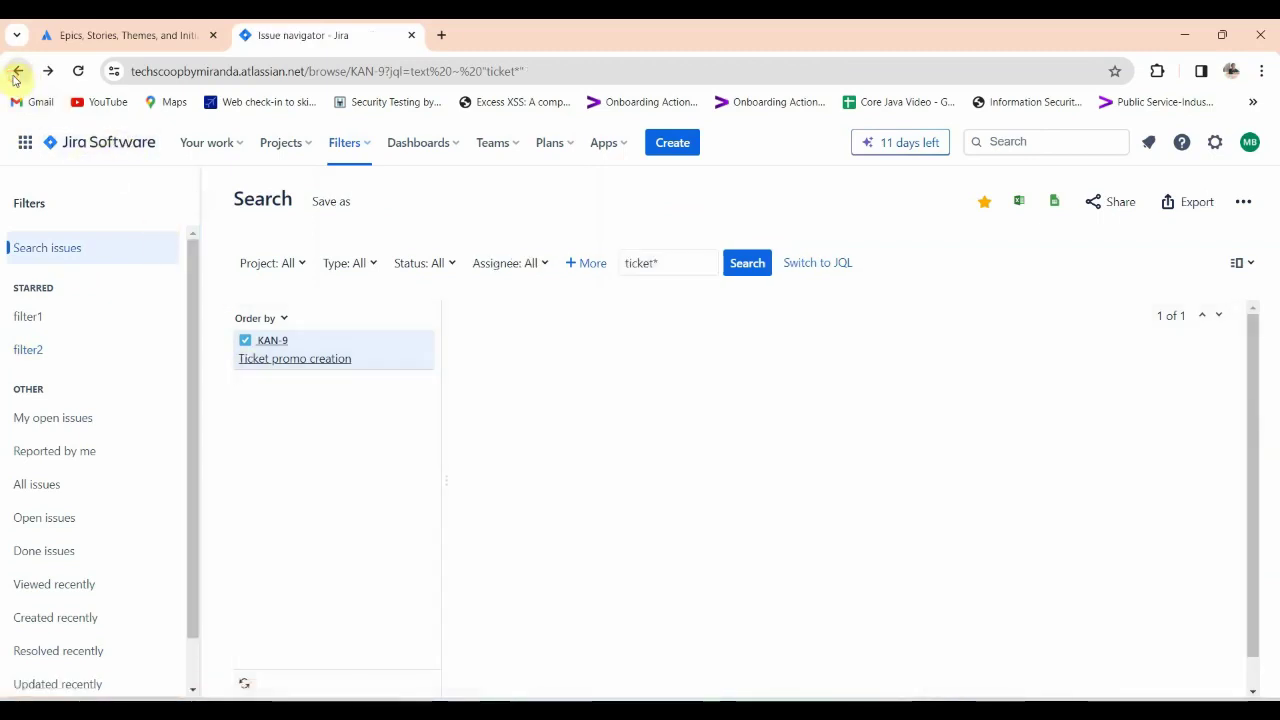
click(313, 150)
click(314, 208)
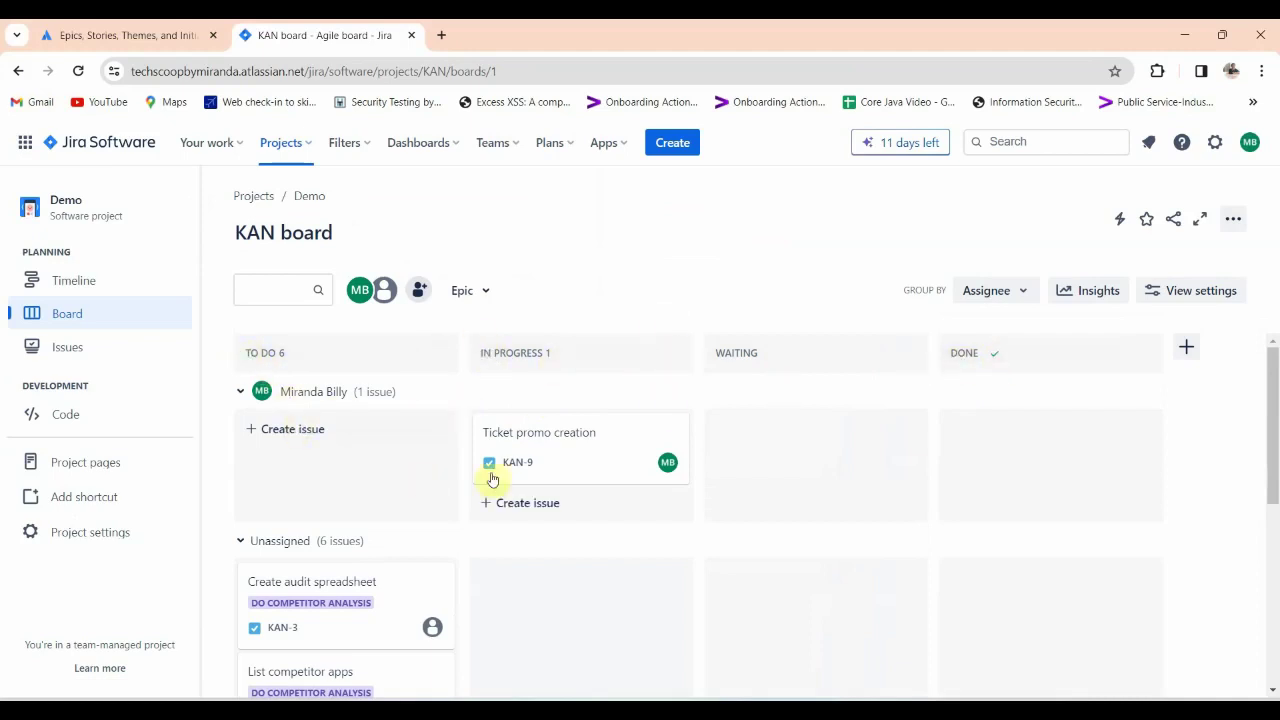
click(561, 467)
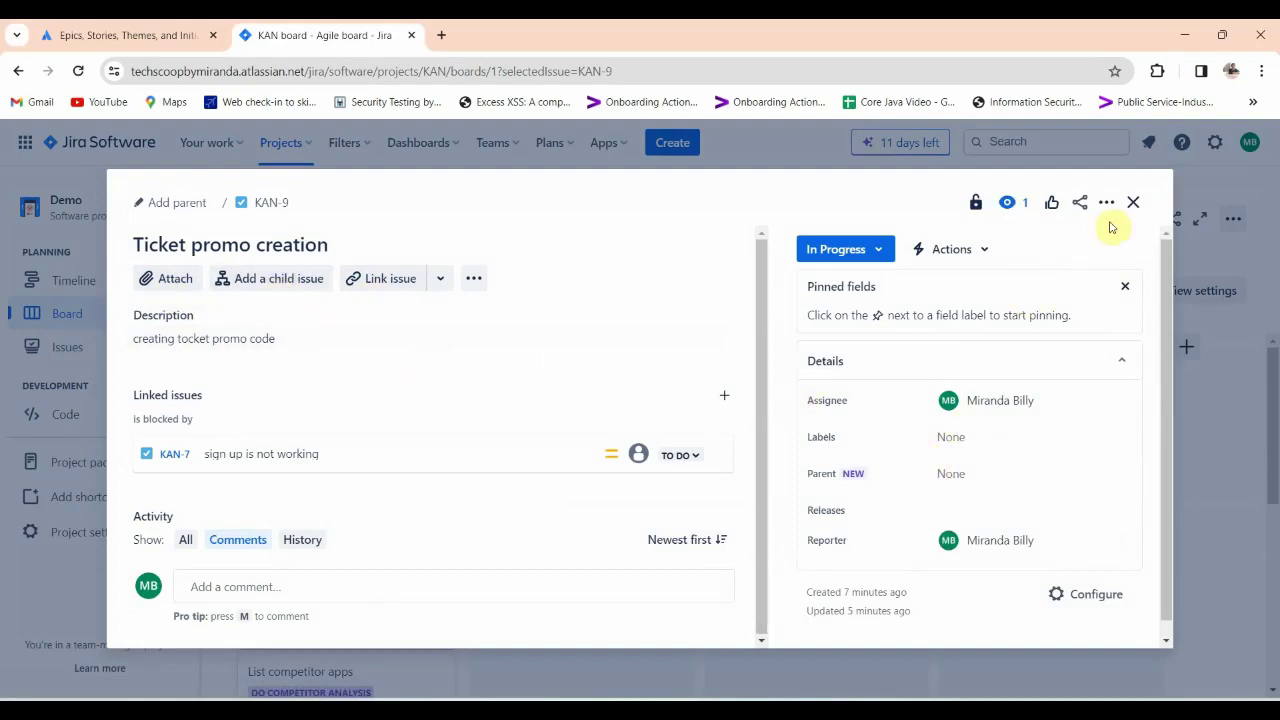
click(1133, 202)
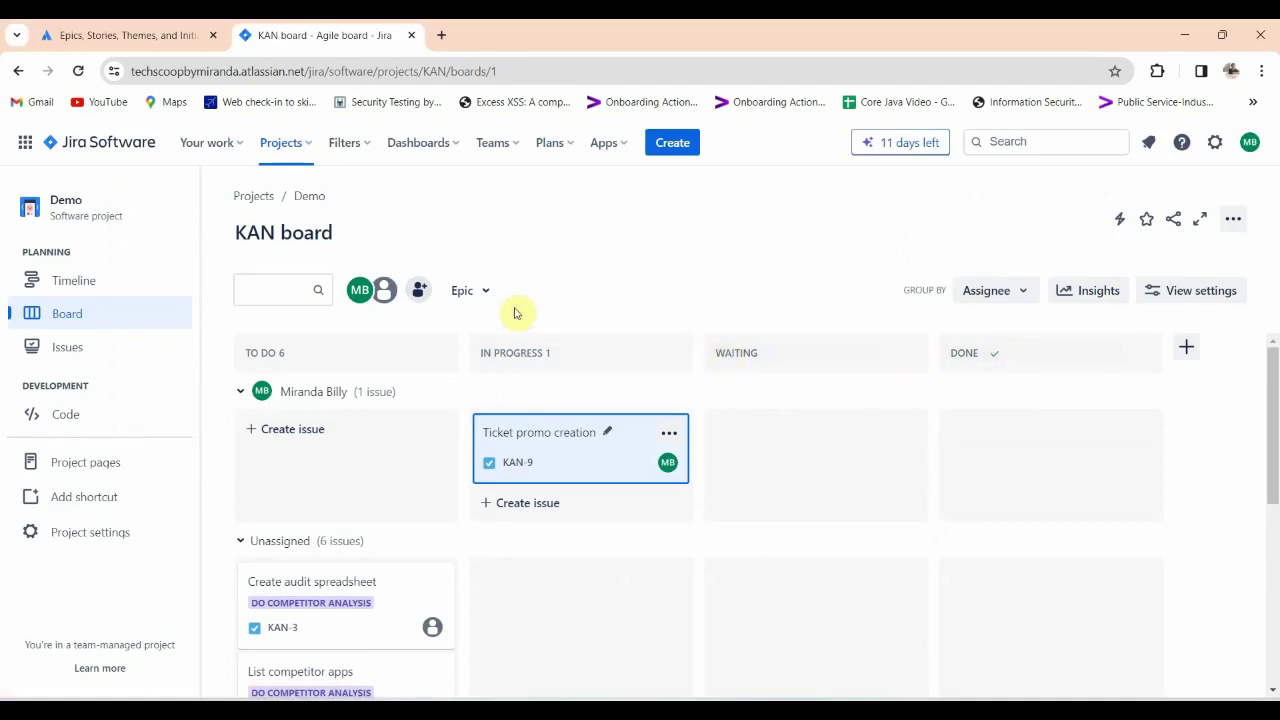
Look at the KAN board's epic filter choices and its additional board options without applying anything.
click(484, 292)
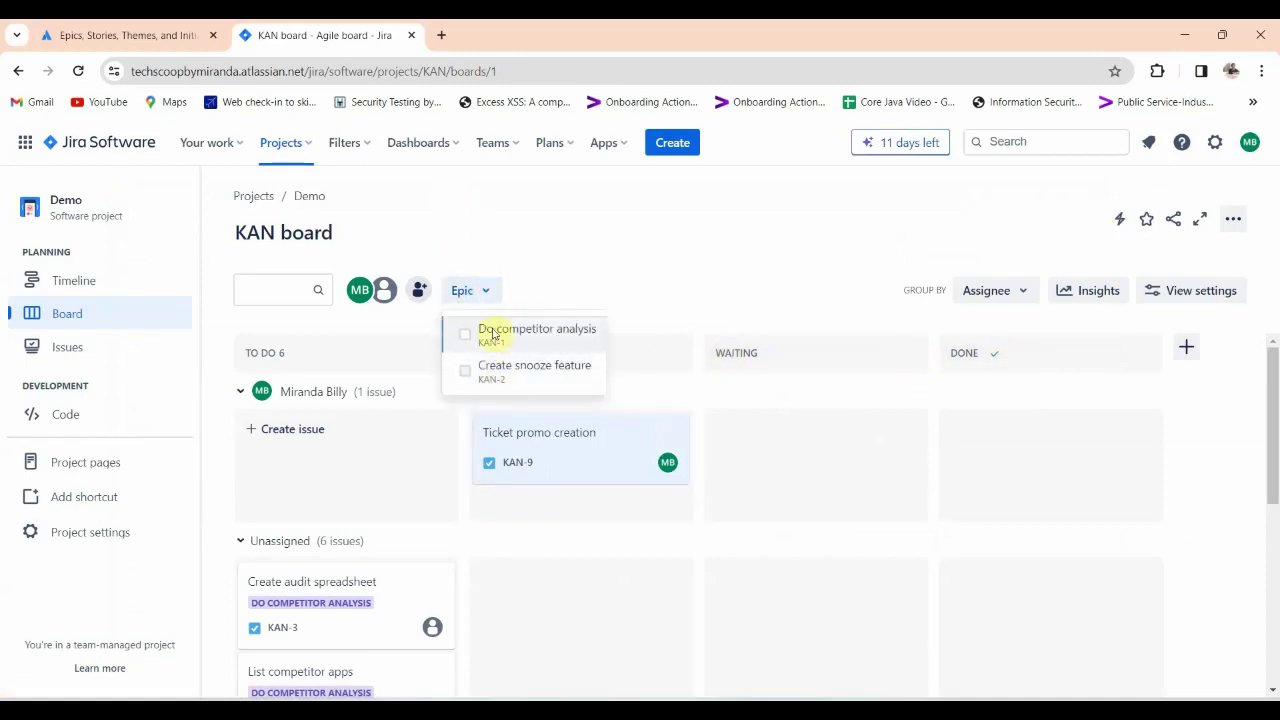
click(567, 234)
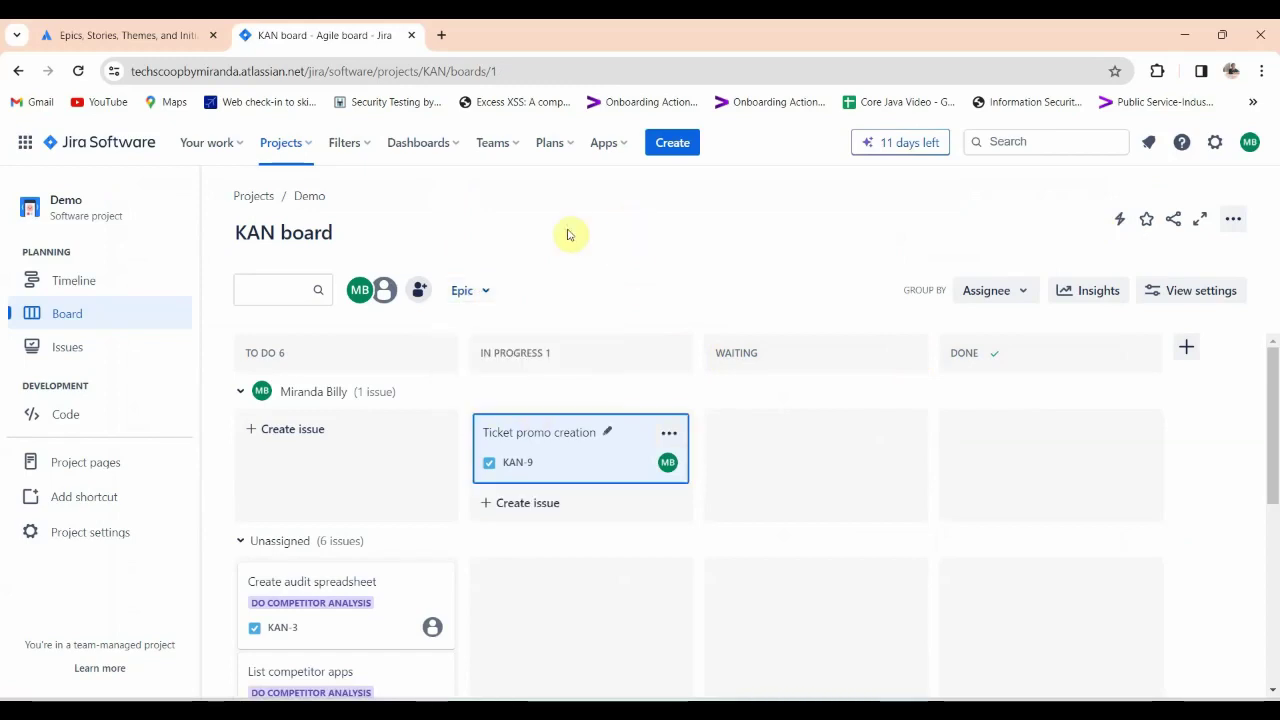
click(1233, 218)
click(968, 245)
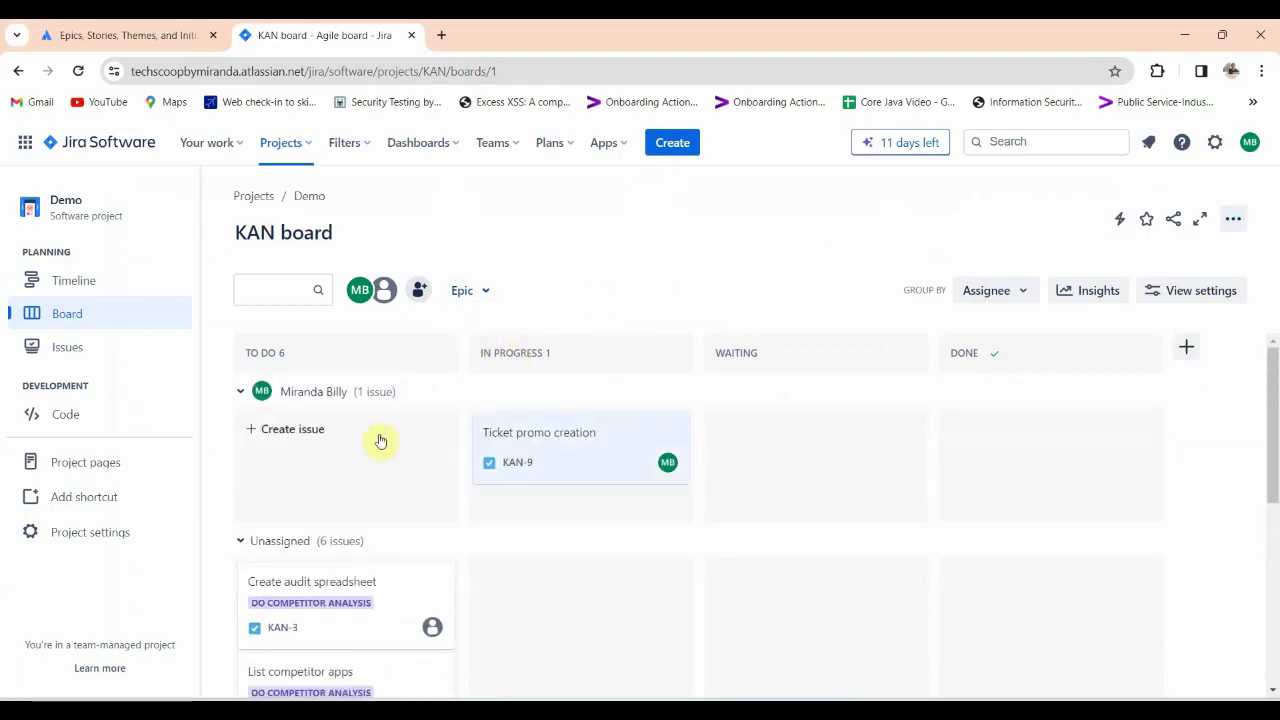
Start a new issue in the Demo (KAN) project, trying Epic as the issue type before choosing Task.
click(672, 145)
click(1033, 336)
click(1020, 338)
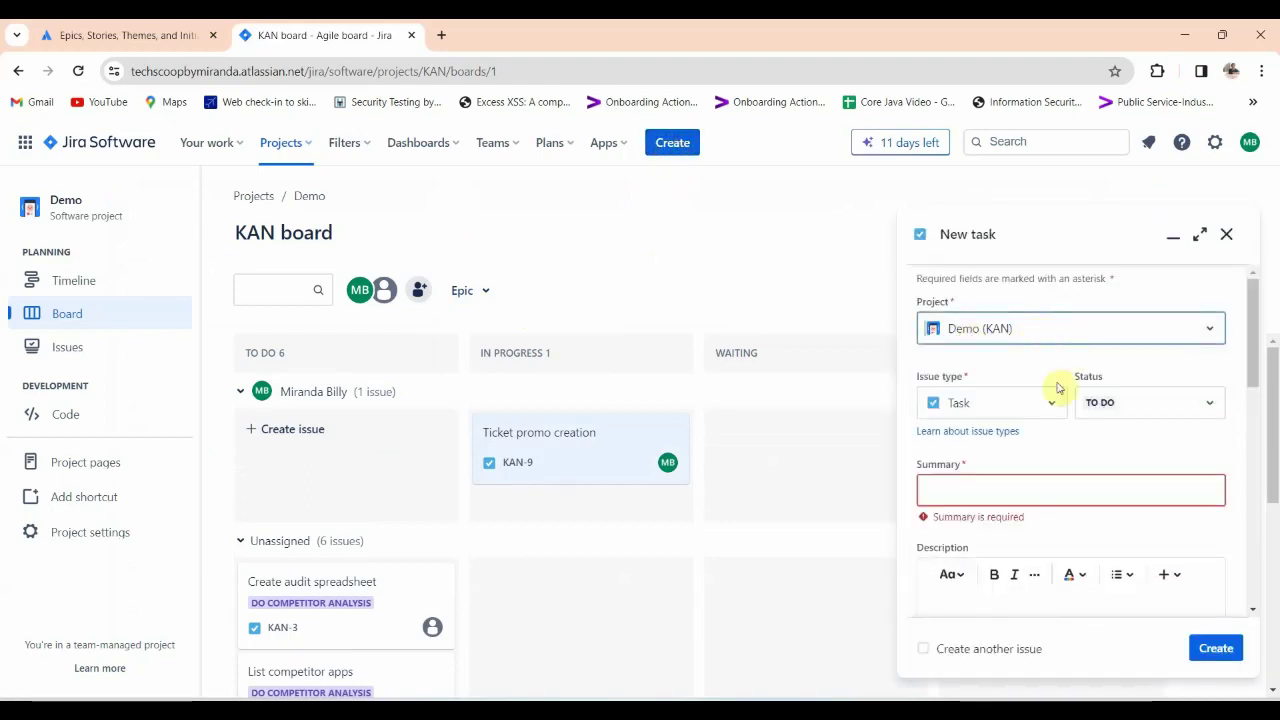
click(1037, 410)
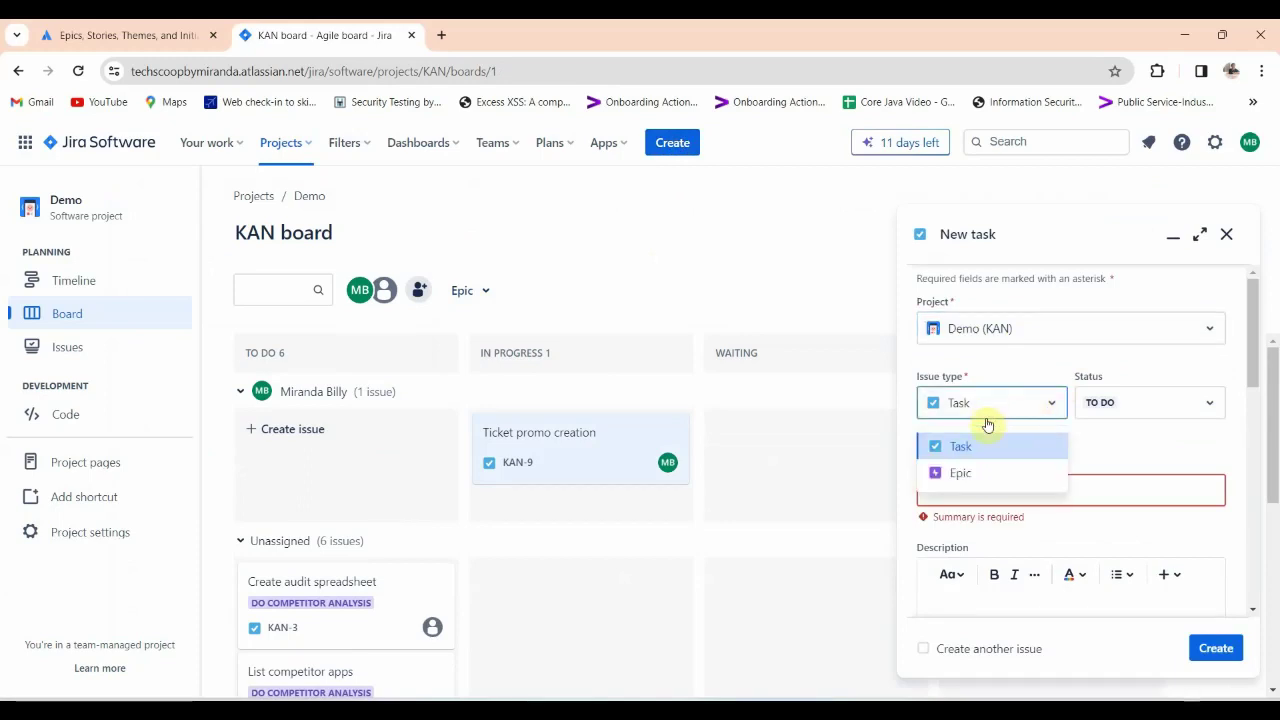
click(962, 475)
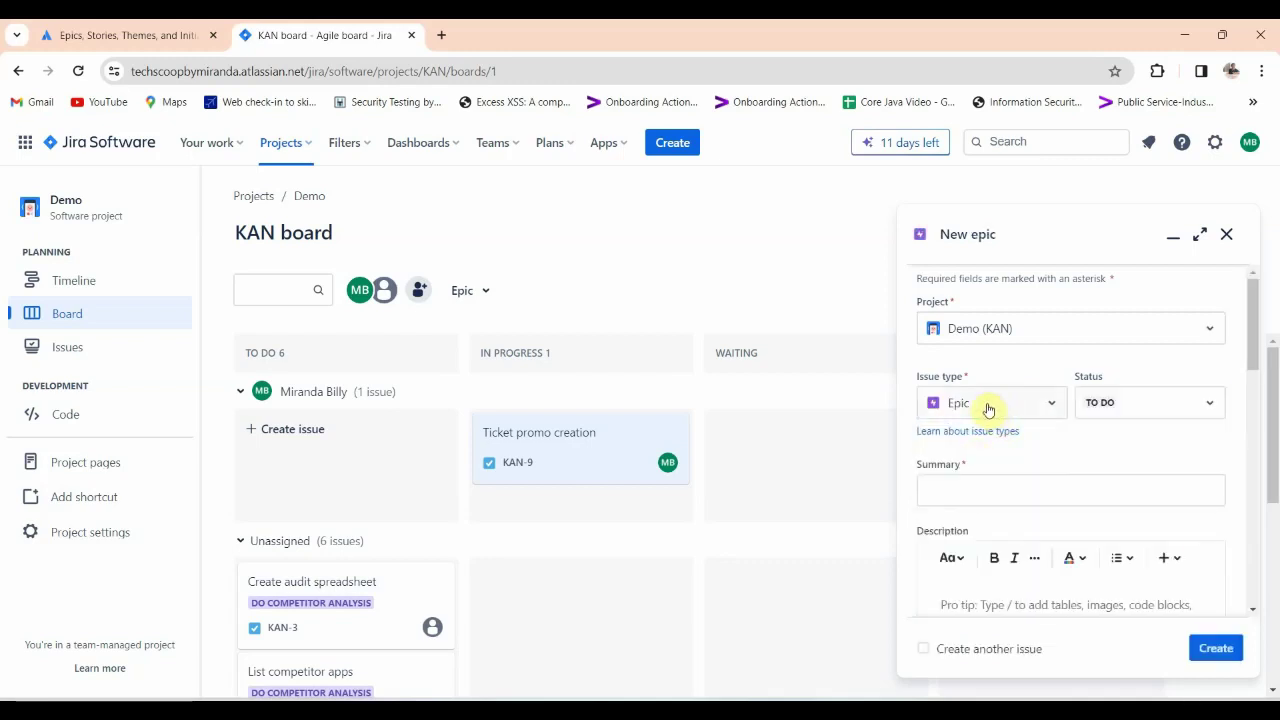
click(988, 405)
click(971, 450)
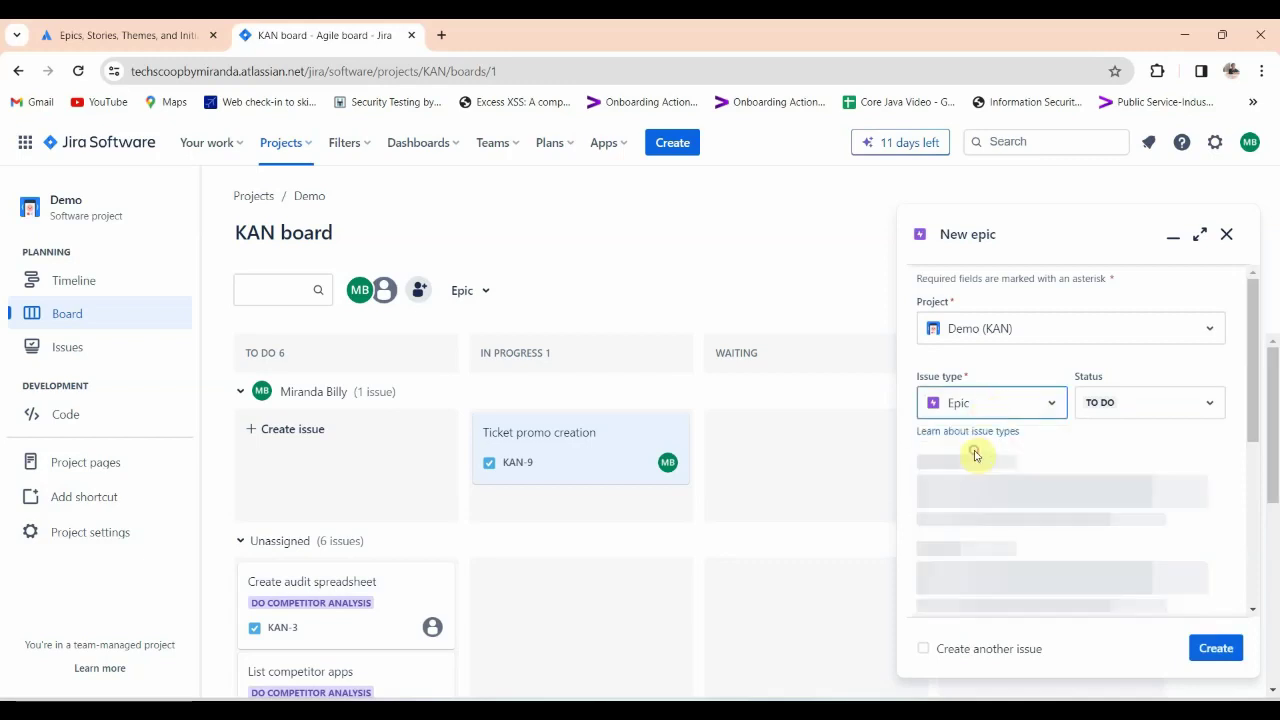
Try the Waiting and Done statuses on the new task, and set its status back to To Do.
click(1118, 411)
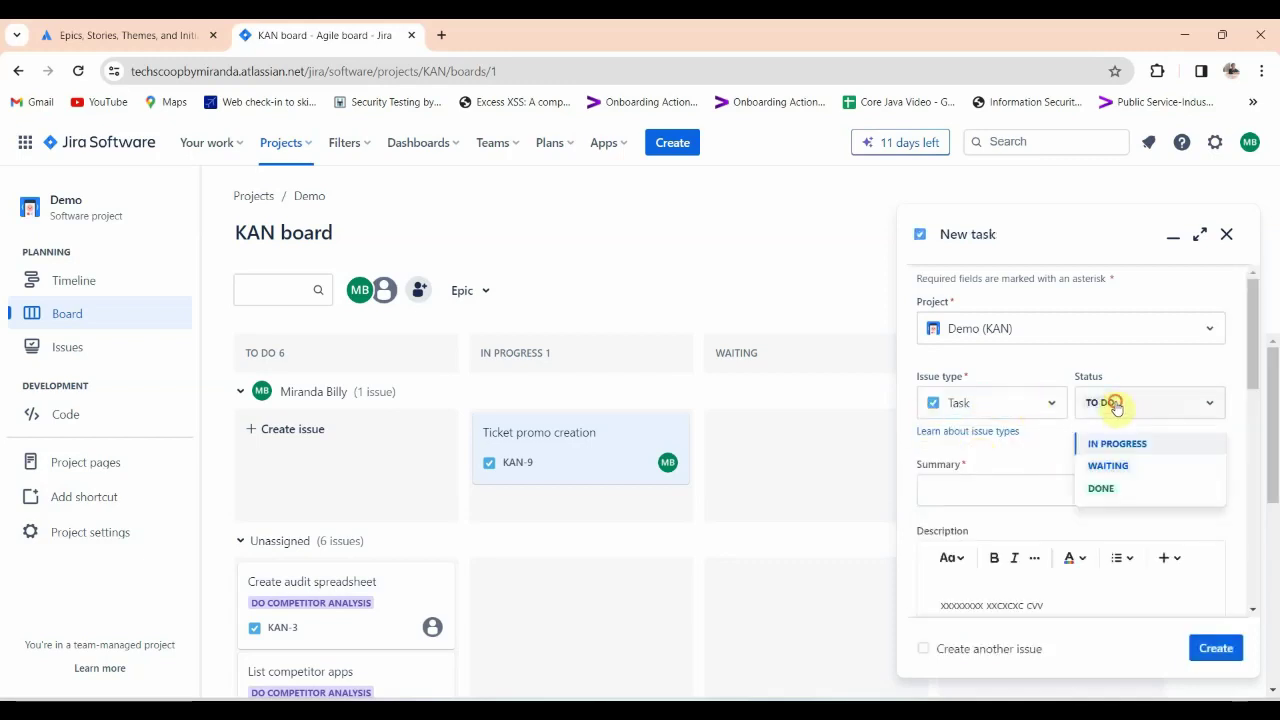
click(1107, 470)
click(1094, 403)
click(1110, 488)
click(986, 486)
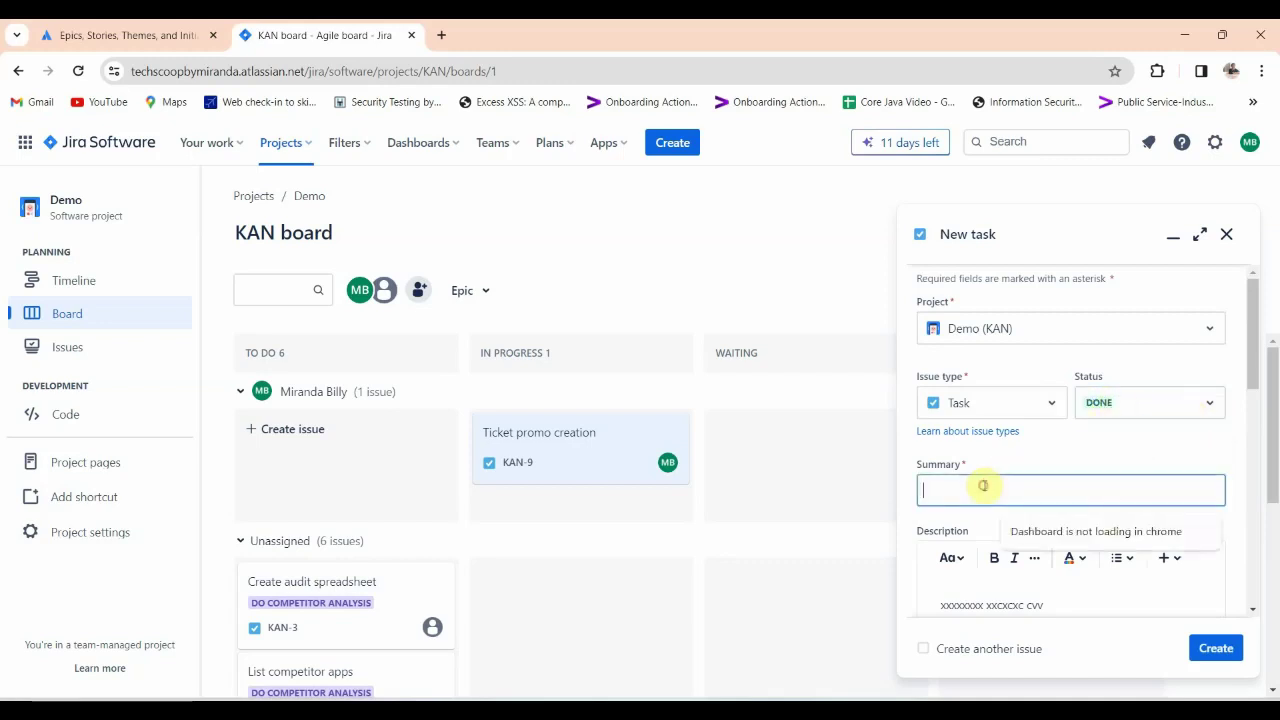
click(1104, 410)
click(1103, 443)
Enter the summary "Sign up page logo is incomplete" and replace the description with "Complete sign up page logo with updated tagline".
click(1004, 488)
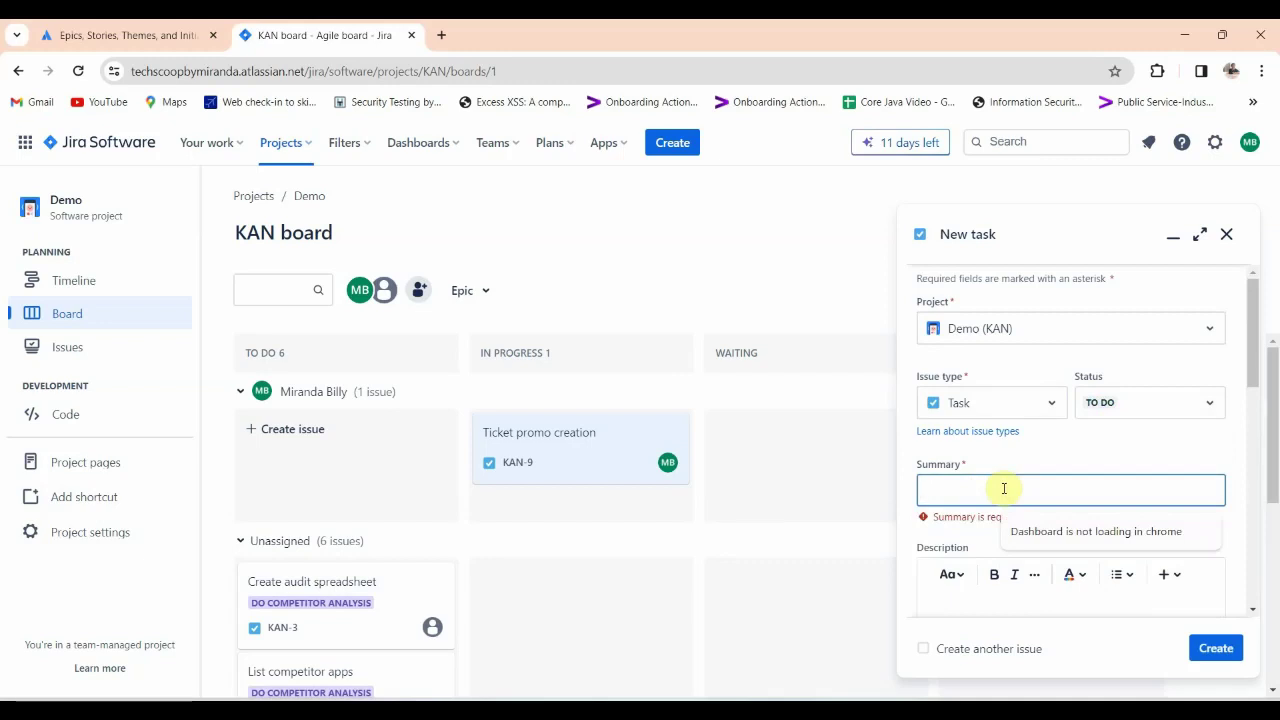
text(Sign up page logo is incomplete)
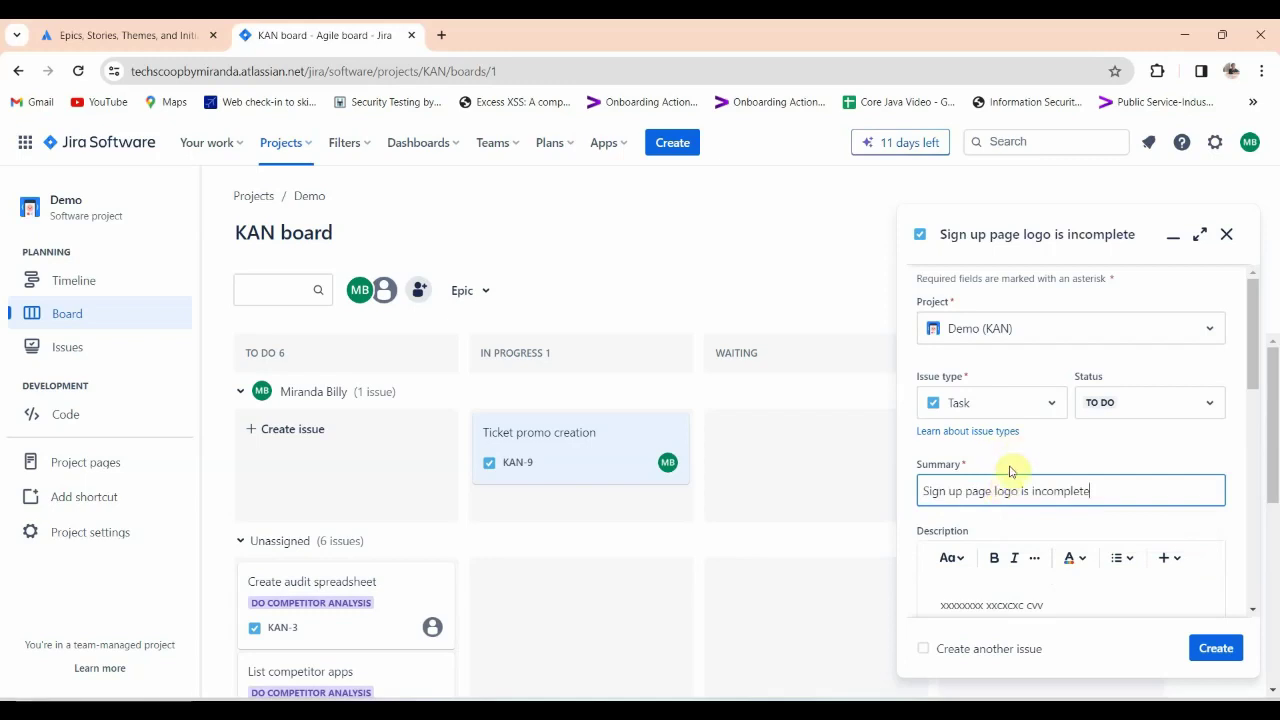
scroll(1010, 475, down, 2)
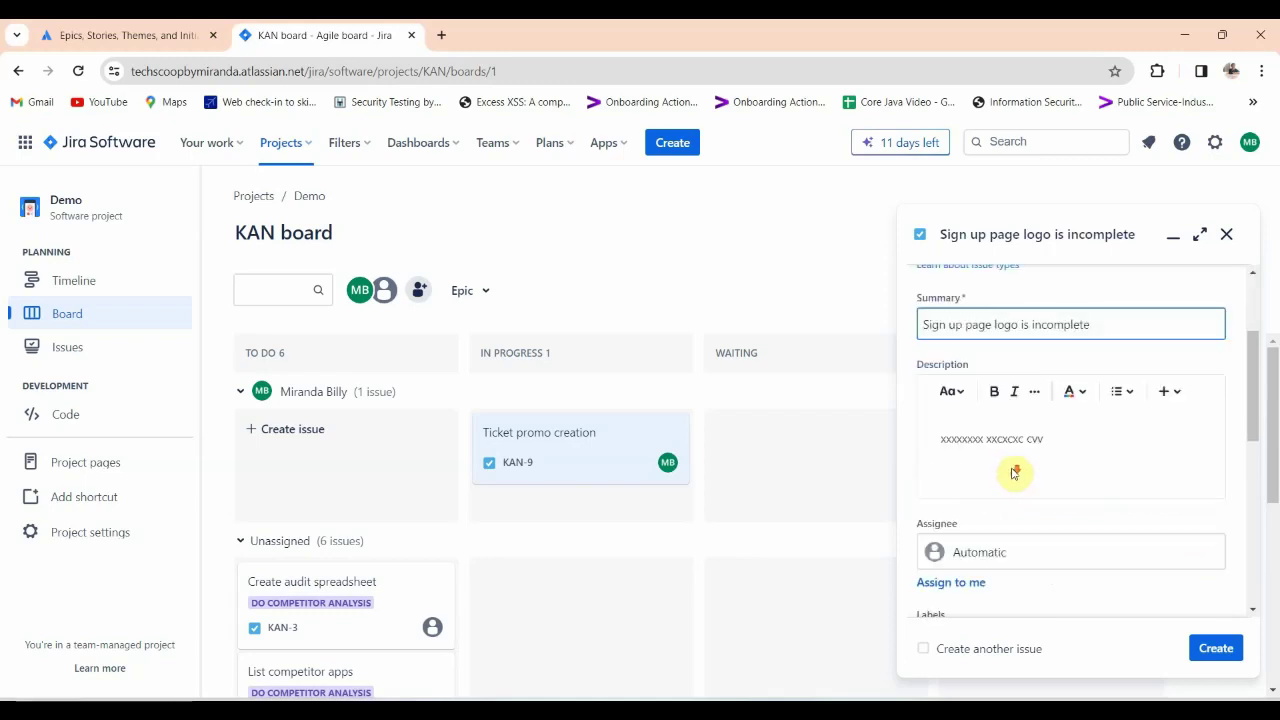
double_click(1038, 438)
drag(919, 453, 1073, 485)
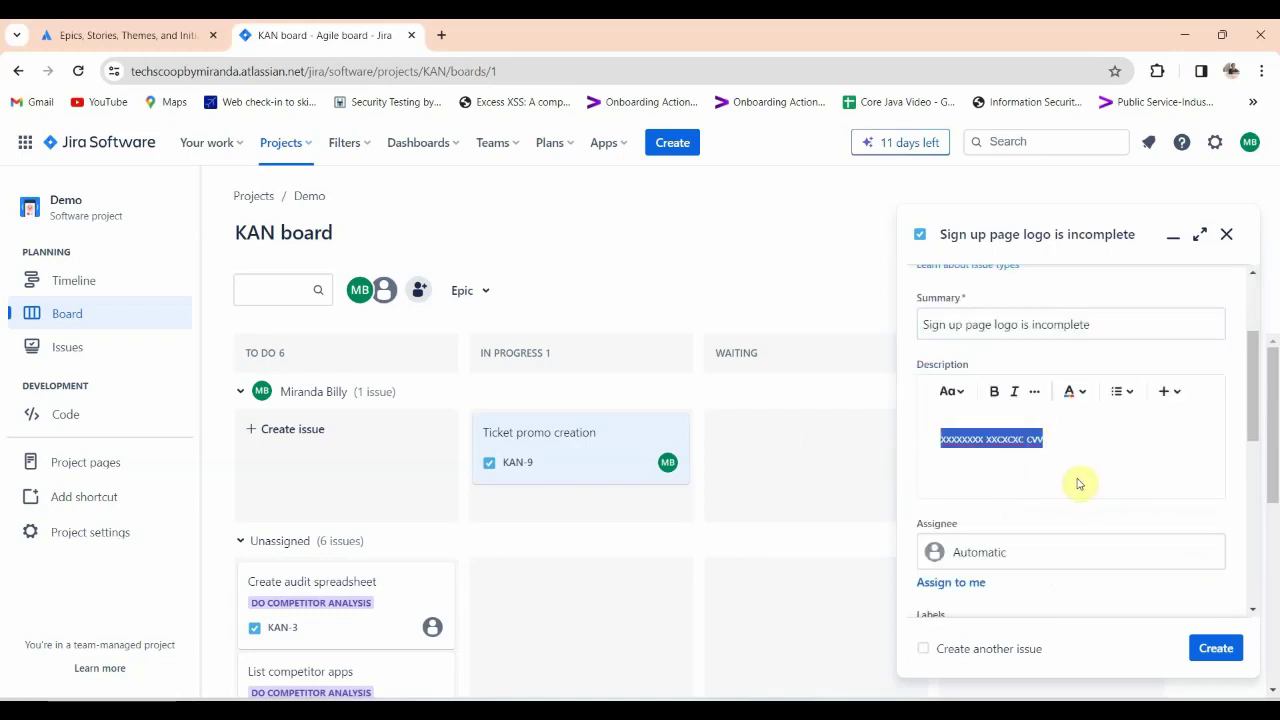
text(s)
key(BackSpace)
text(Complete sign up pa)
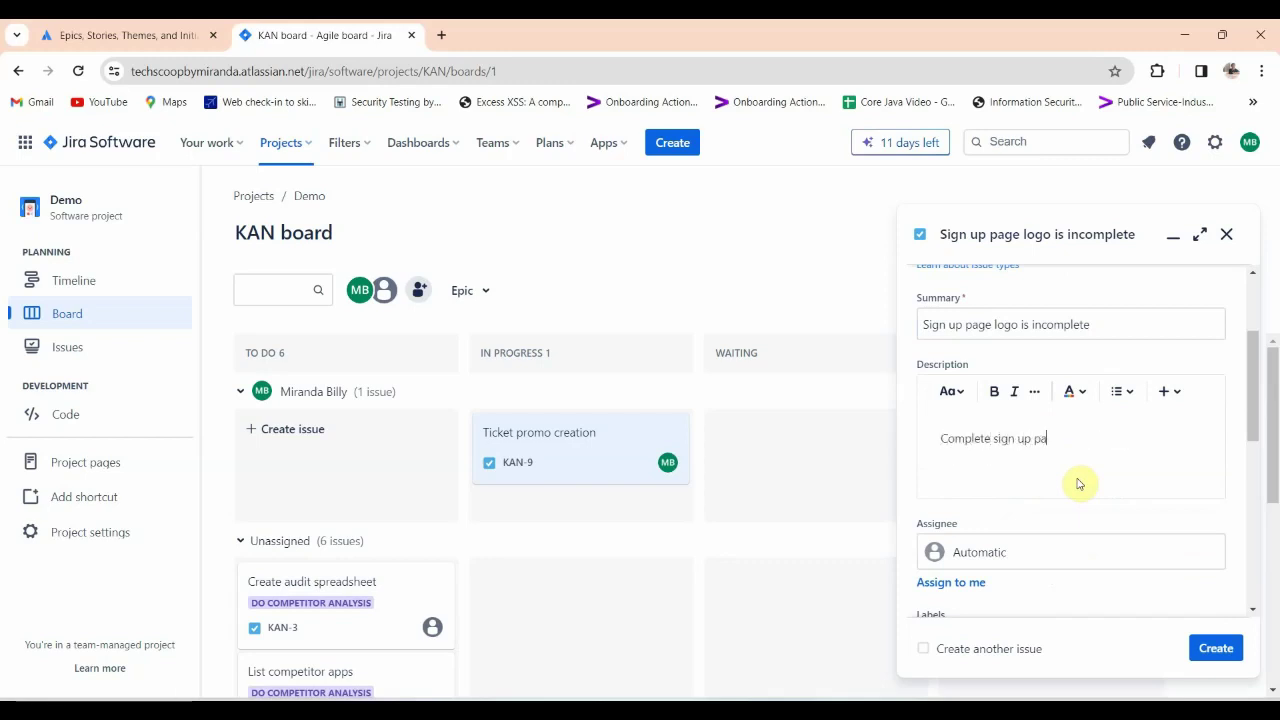
text(ge logo with updated tagline)
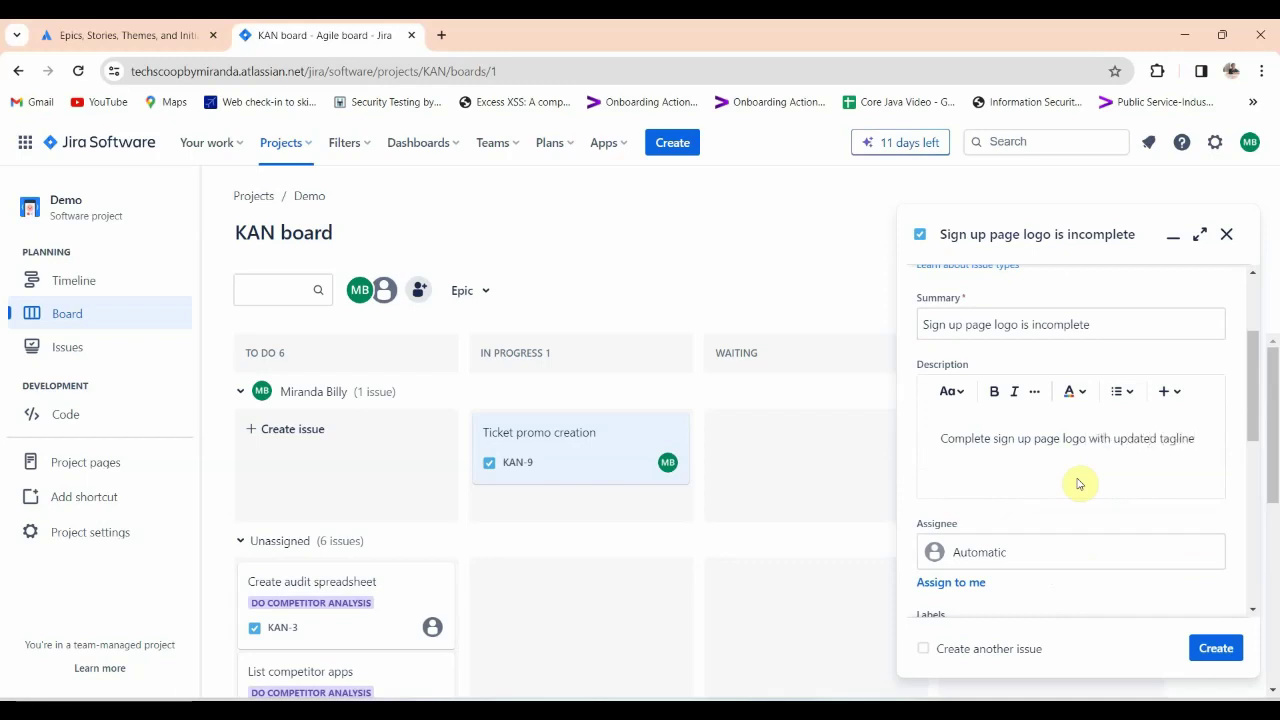
scroll(1026, 549, down, 2)
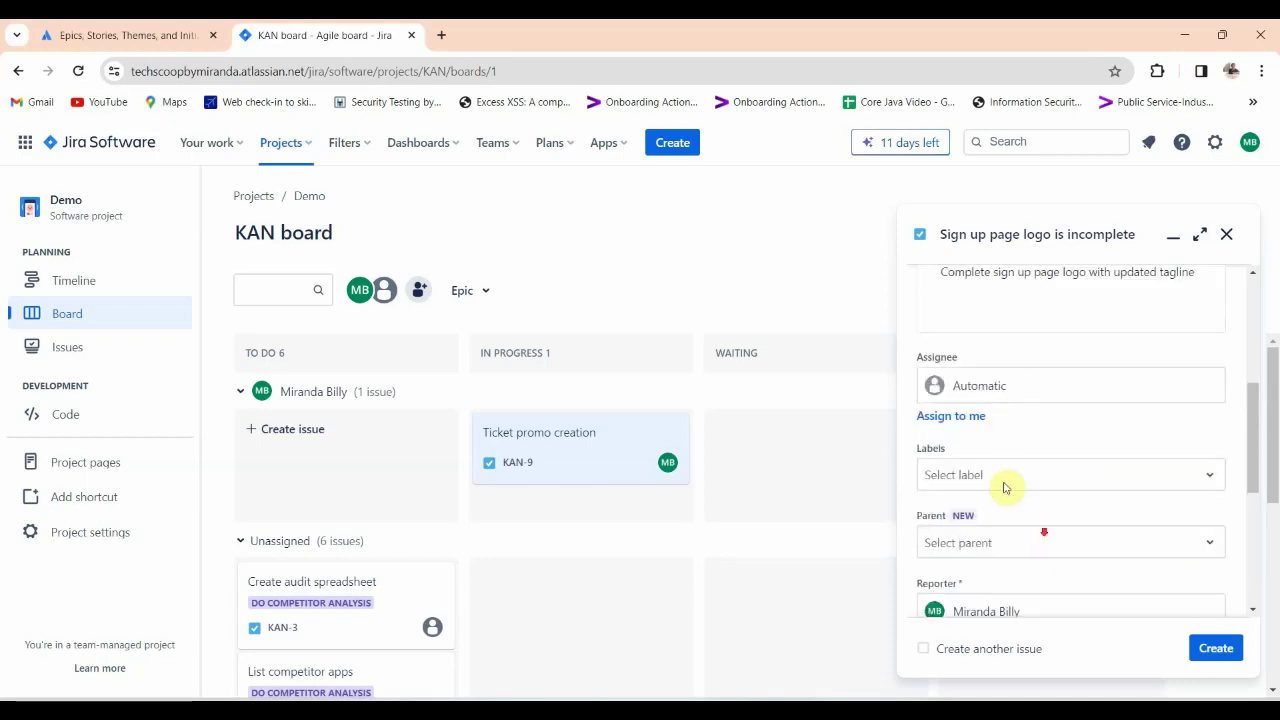
Look at the assignee and label choices for the new task without selecting any.
click(1008, 393)
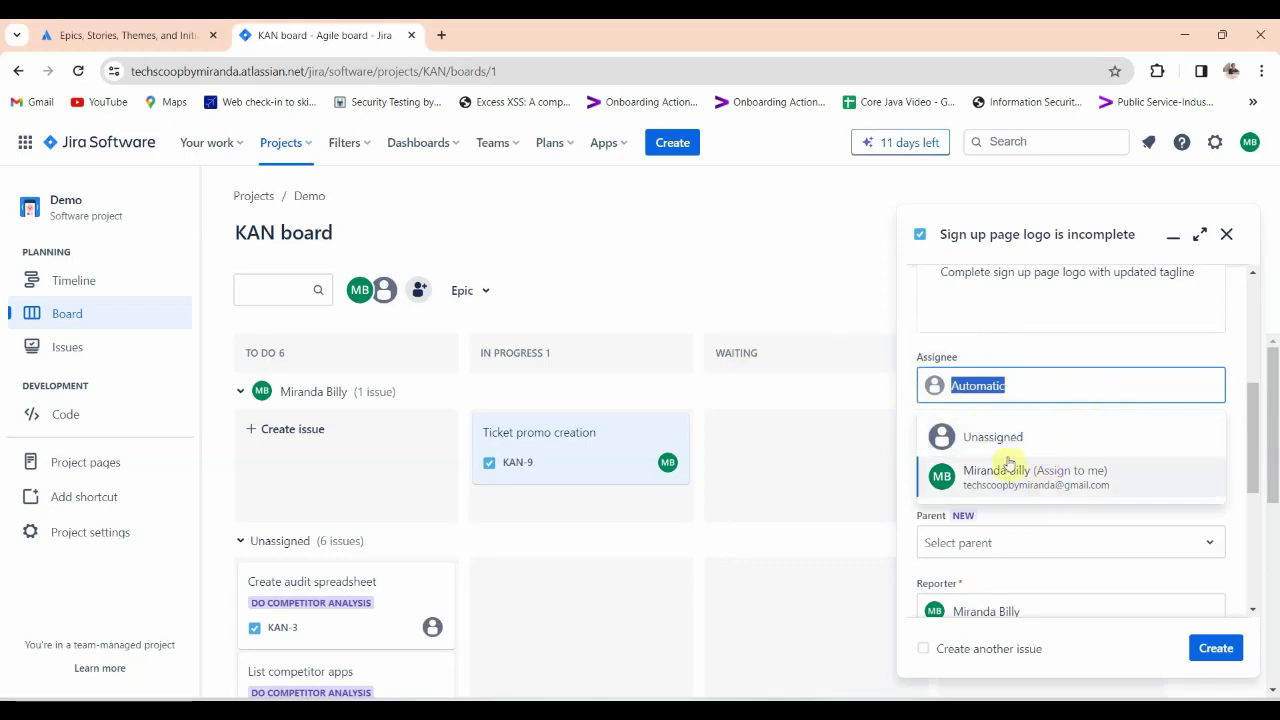
click(924, 338)
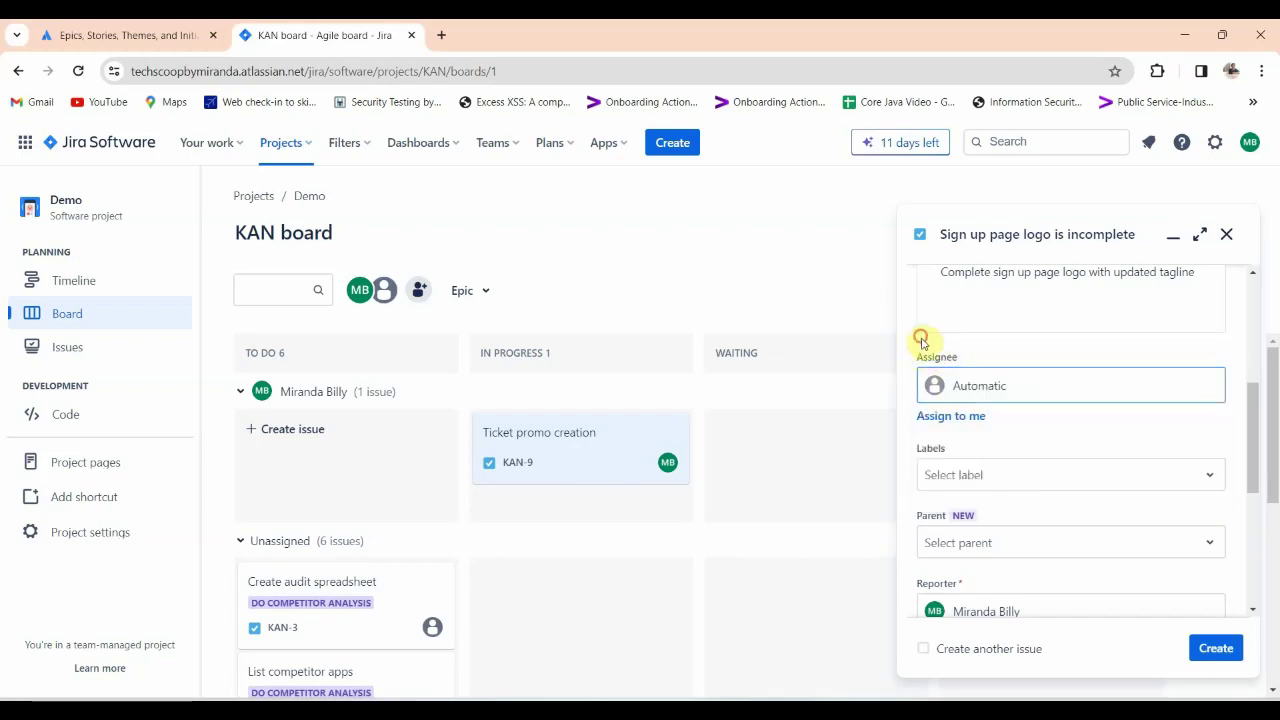
scroll(981, 487, down, 1)
click(988, 393)
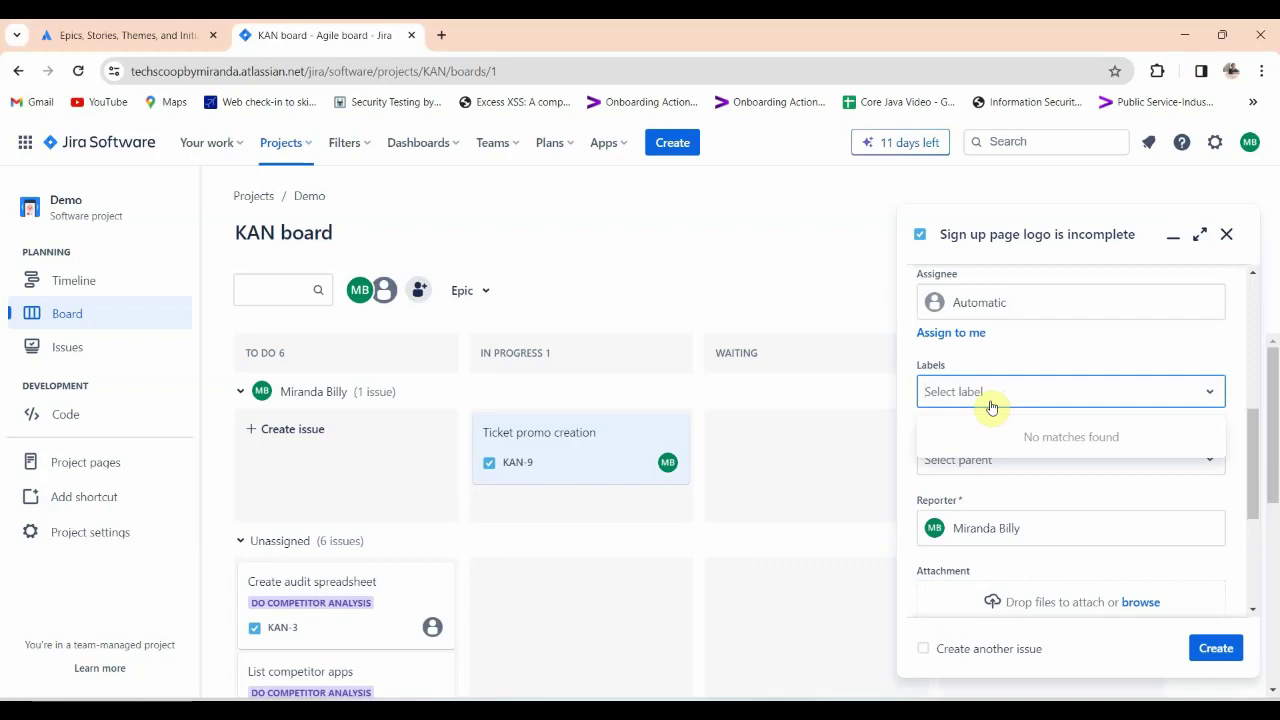
click(1006, 350)
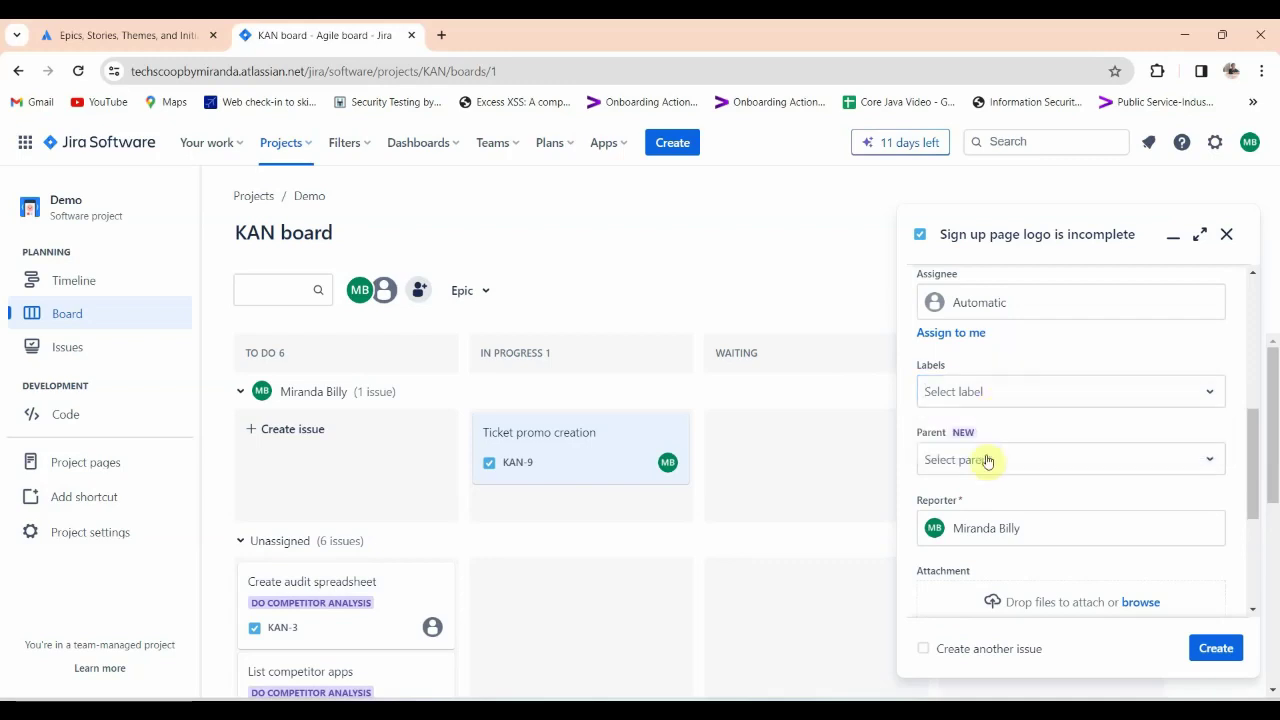
Set the new task's parent to KAN-1 Do competitor analysis.
scroll(1057, 469, down, 2)
scroll(1023, 314, up, 1)
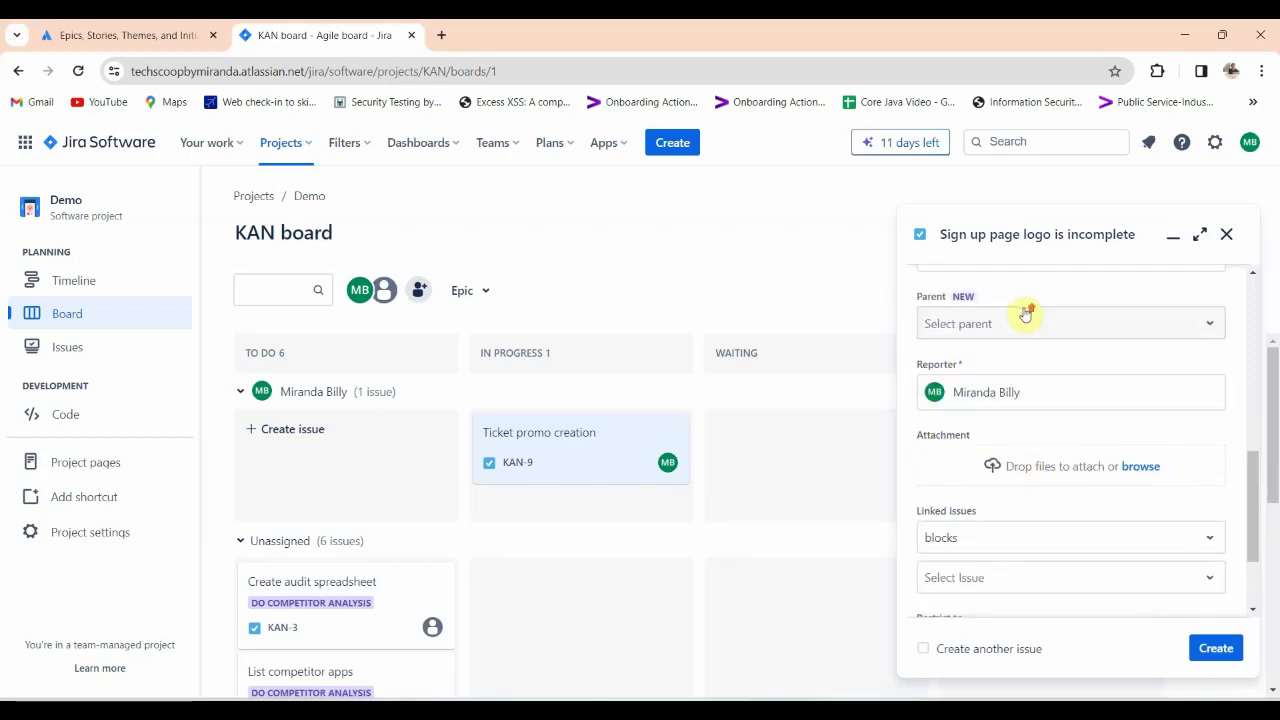
click(1004, 380)
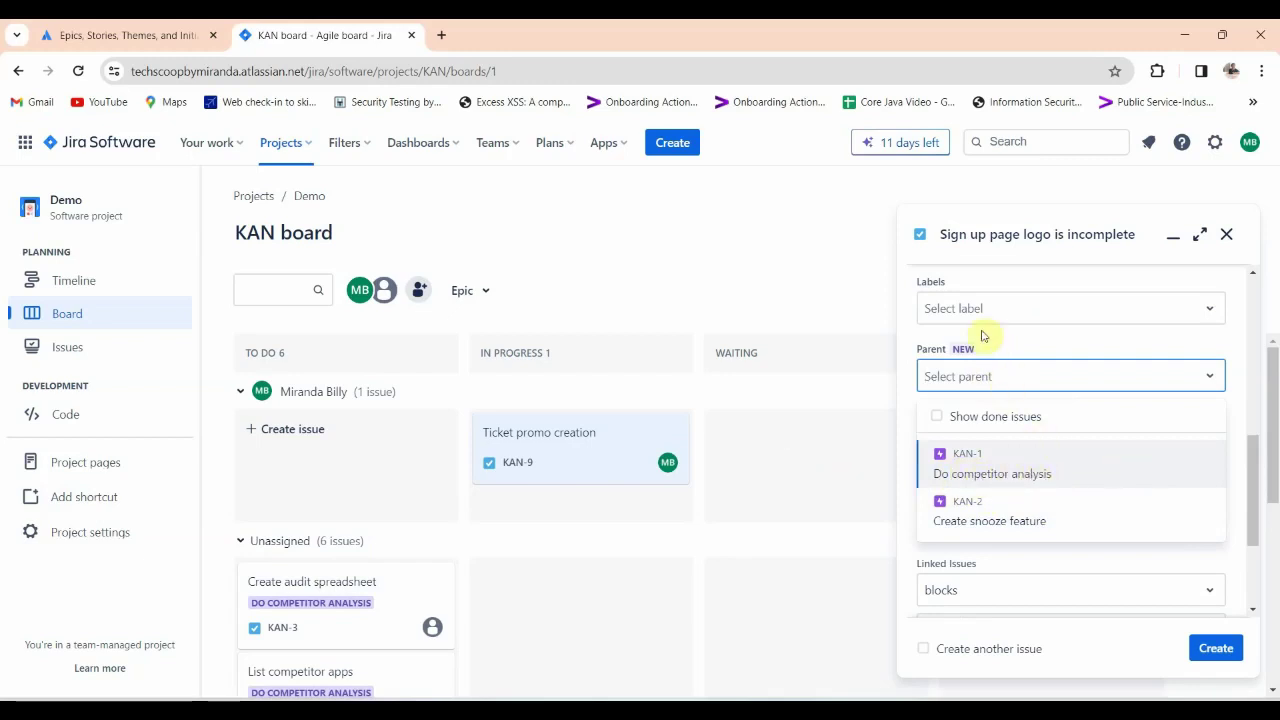
click(991, 469)
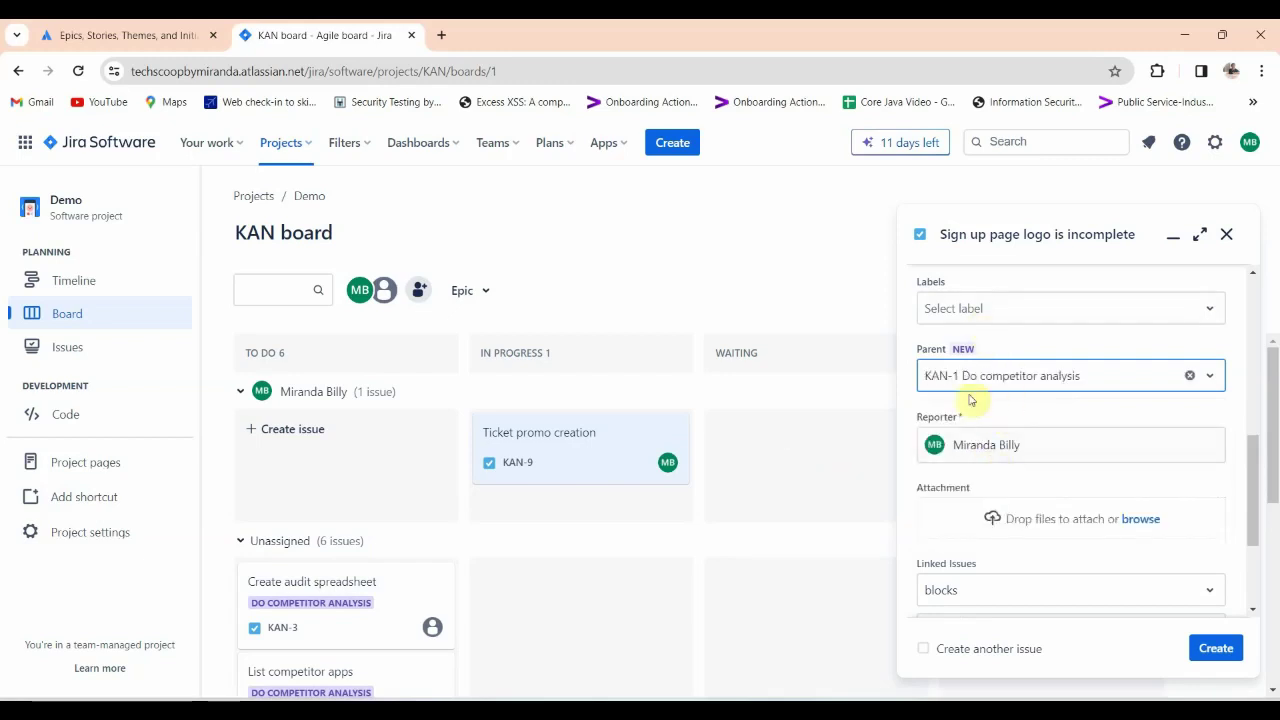
Examine the new task's reporter, attachment, linked issue and role restriction fields without changing them.
click(1046, 451)
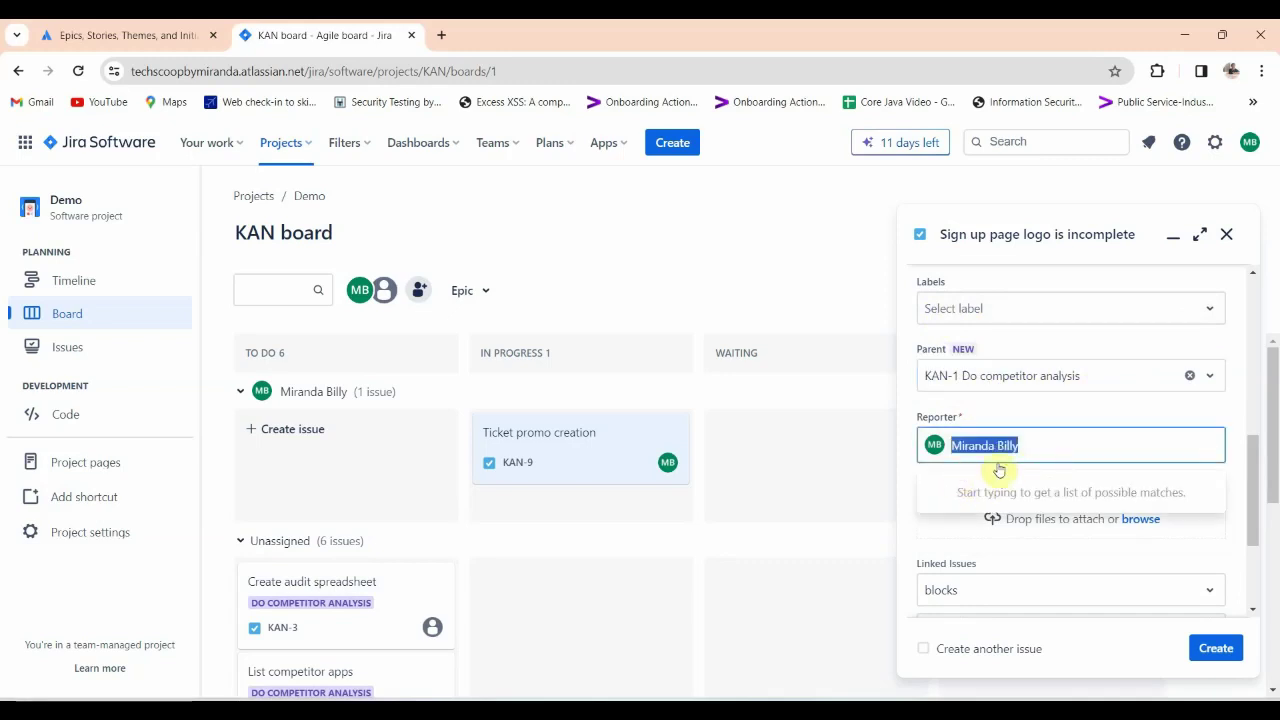
click(857, 477)
scroll(1110, 505, down, 1)
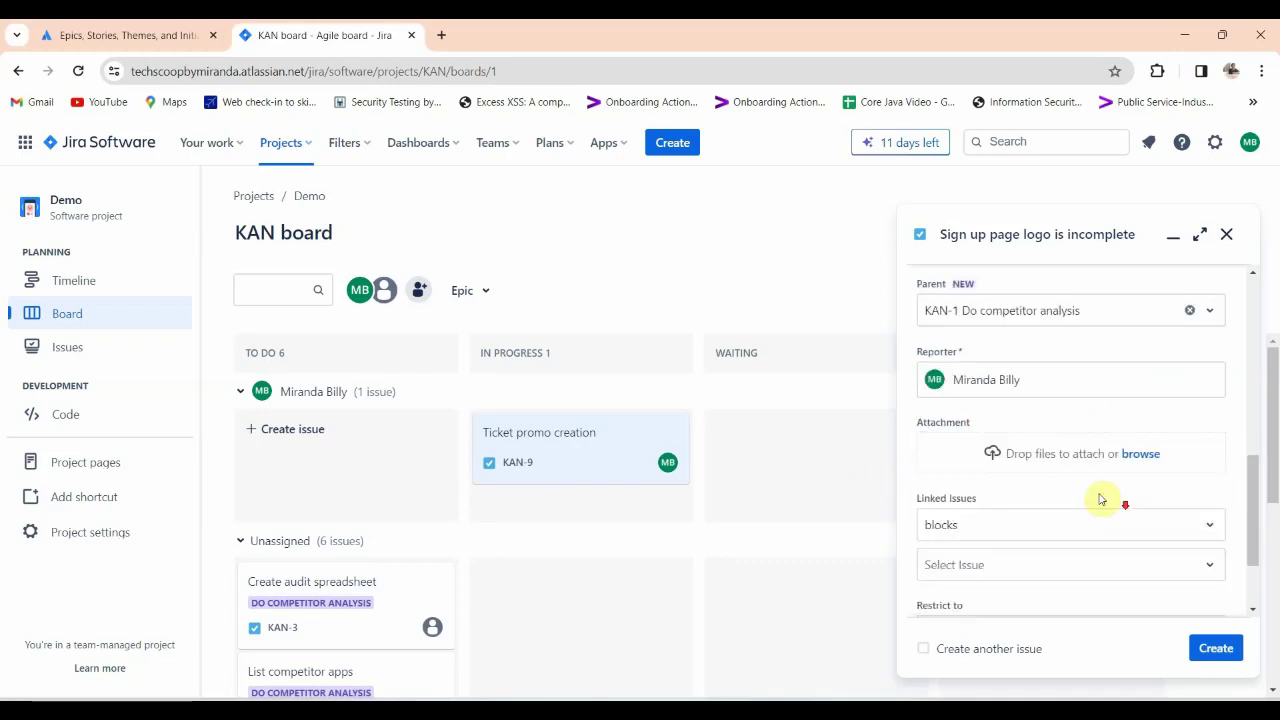
scroll(1060, 500, down, 1)
click(1040, 424)
click(1042, 424)
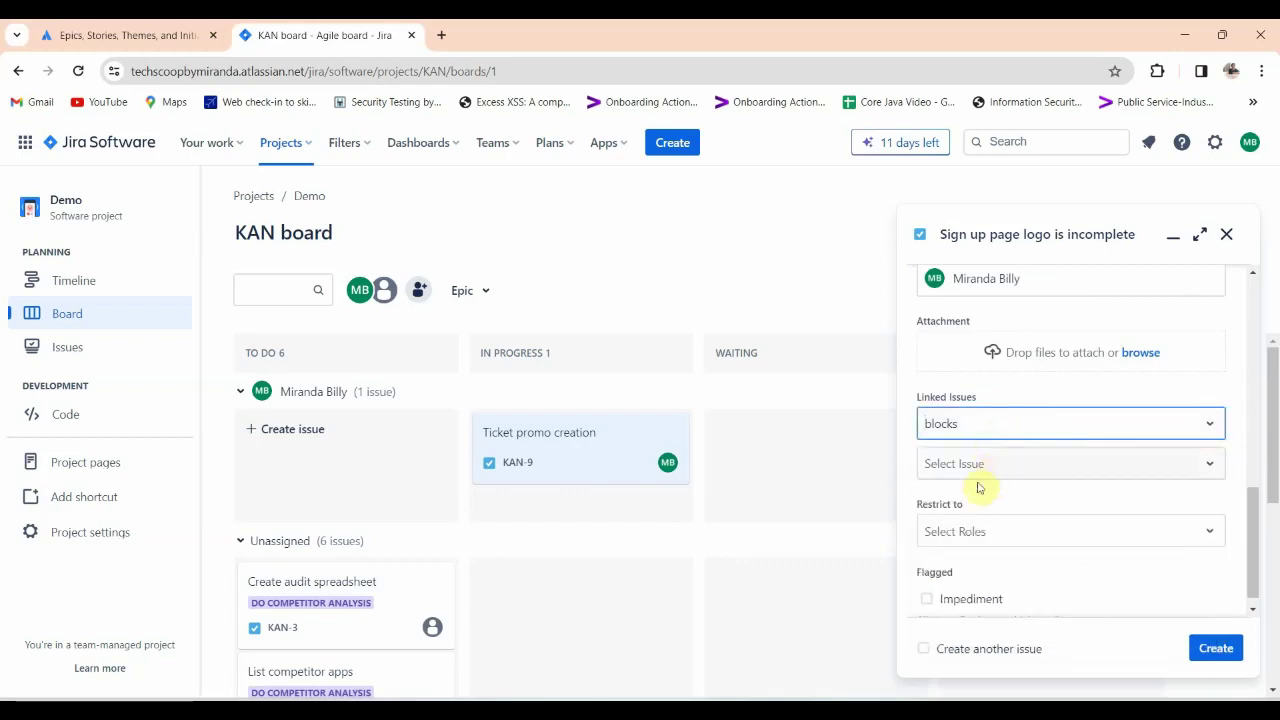
scroll(1040, 485, down, 1)
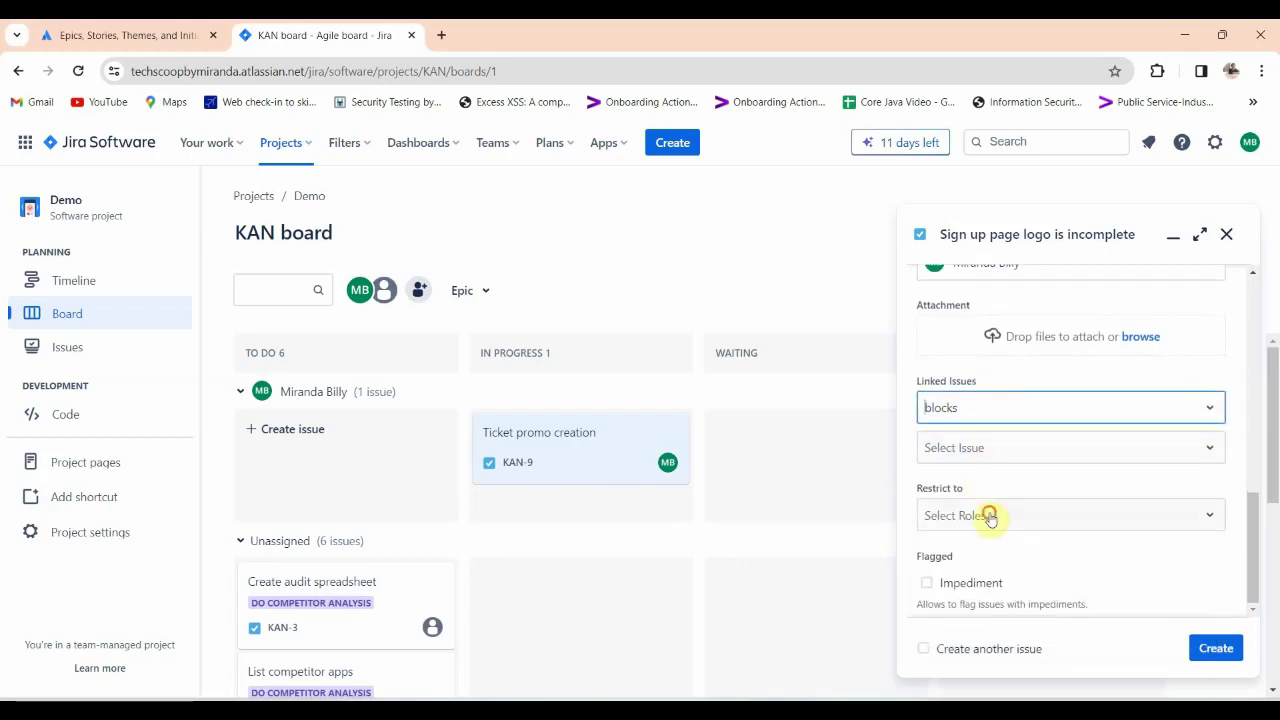
click(989, 515)
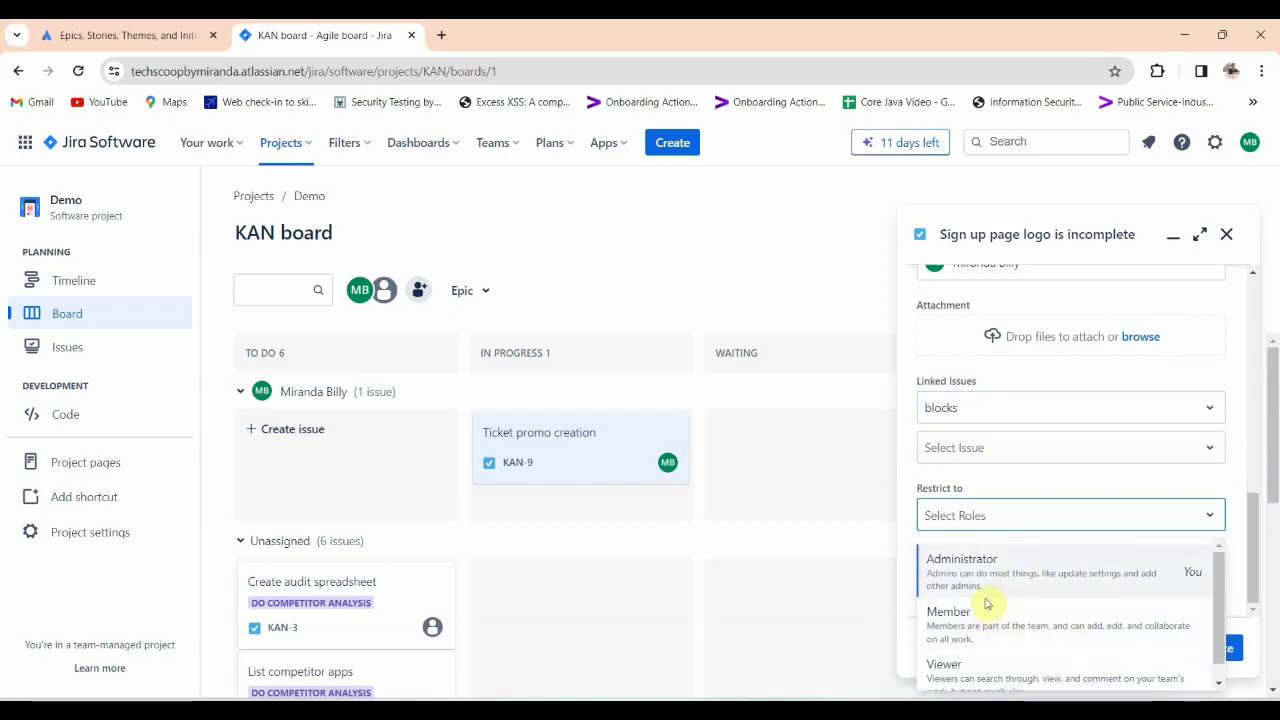
scroll(1005, 592, down, 1)
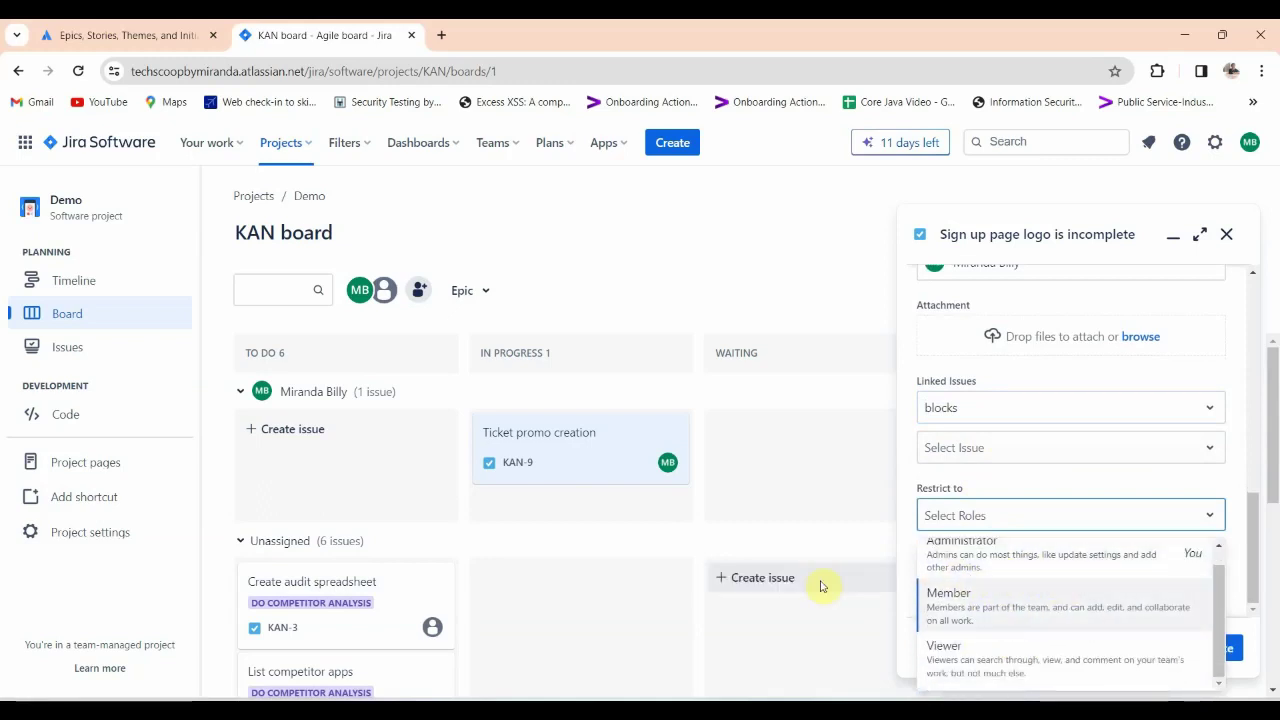
click(1027, 519)
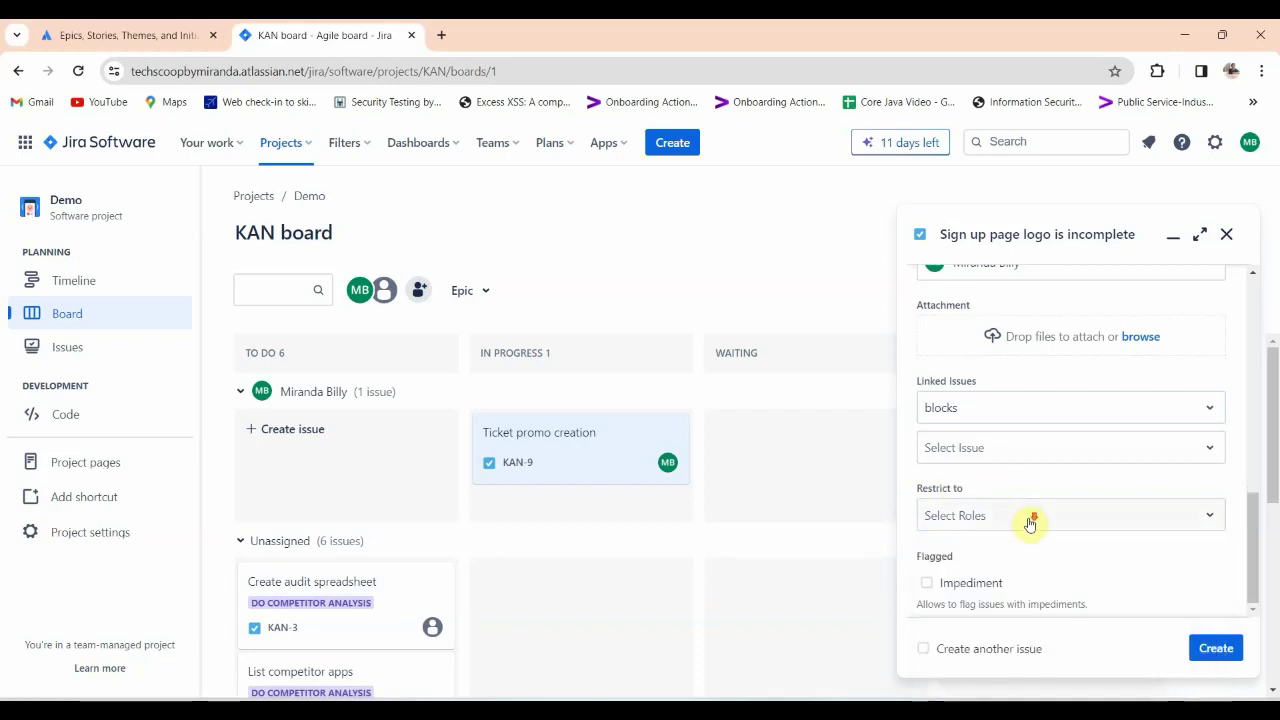
Review the completed form and create the "Sign up page logo is incomplete" task.
scroll(1035, 550, up, 10)
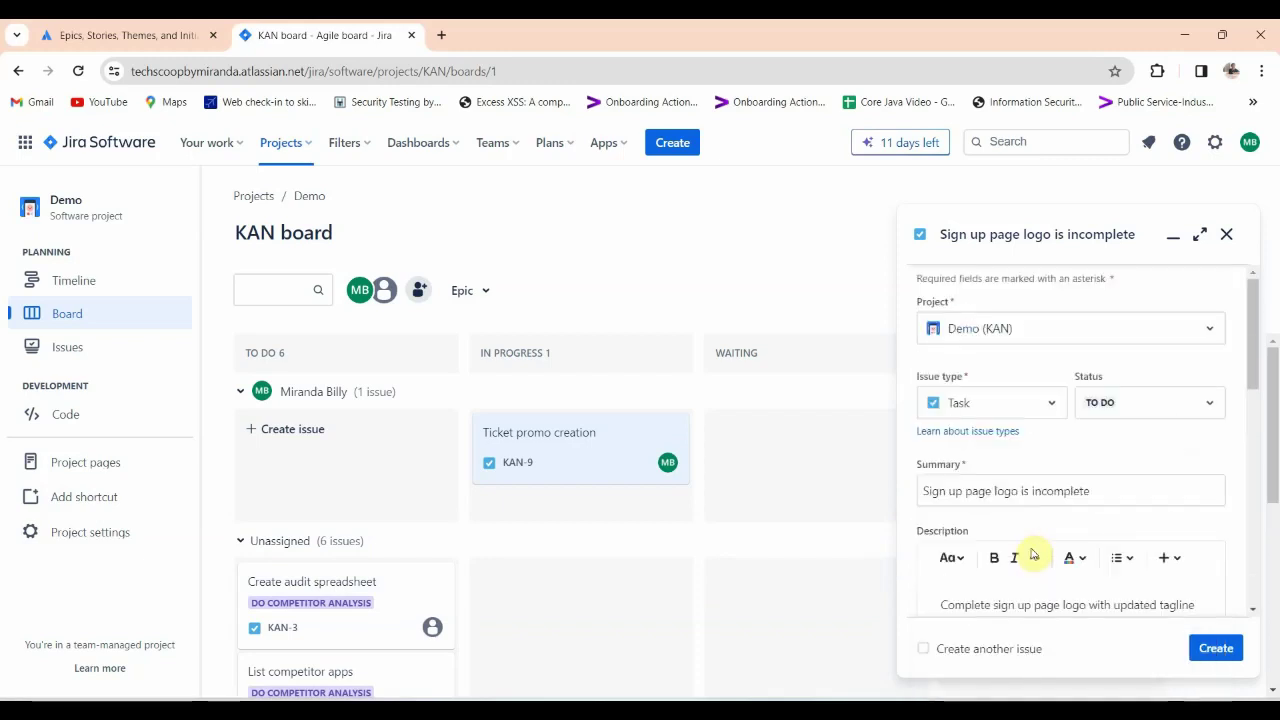
scroll(1034, 565, down, 10)
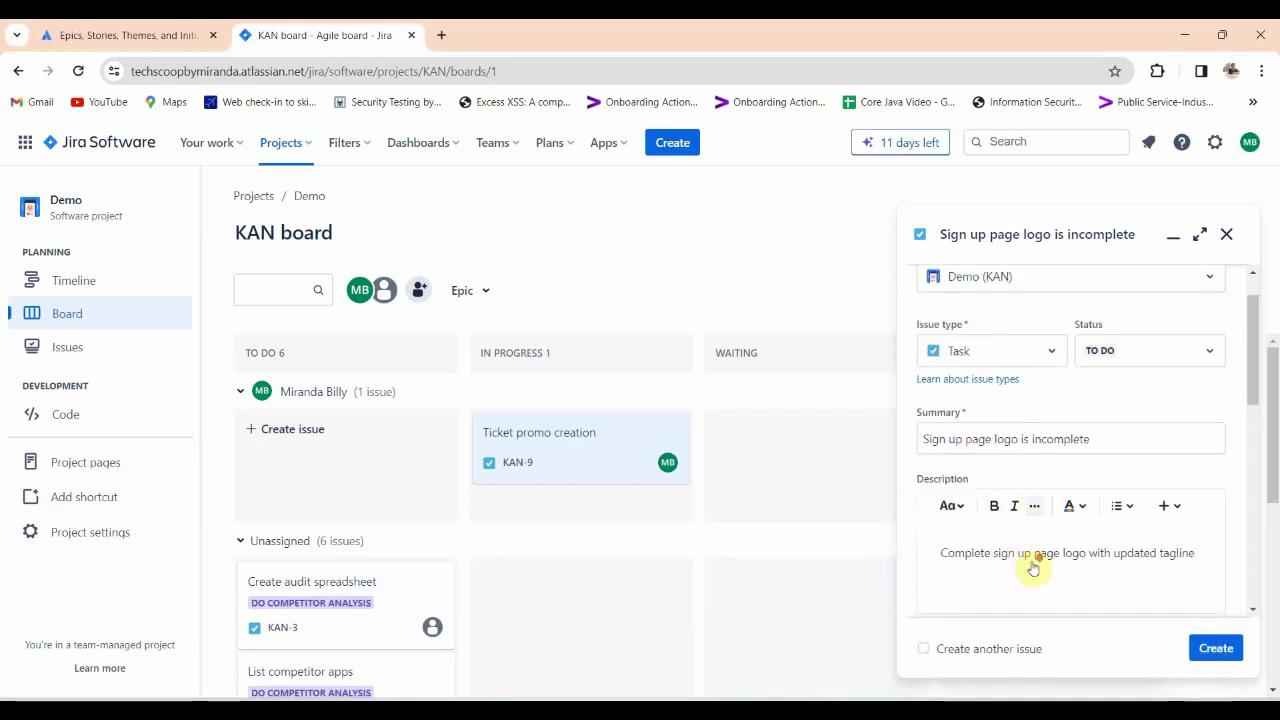
click(1215, 648)
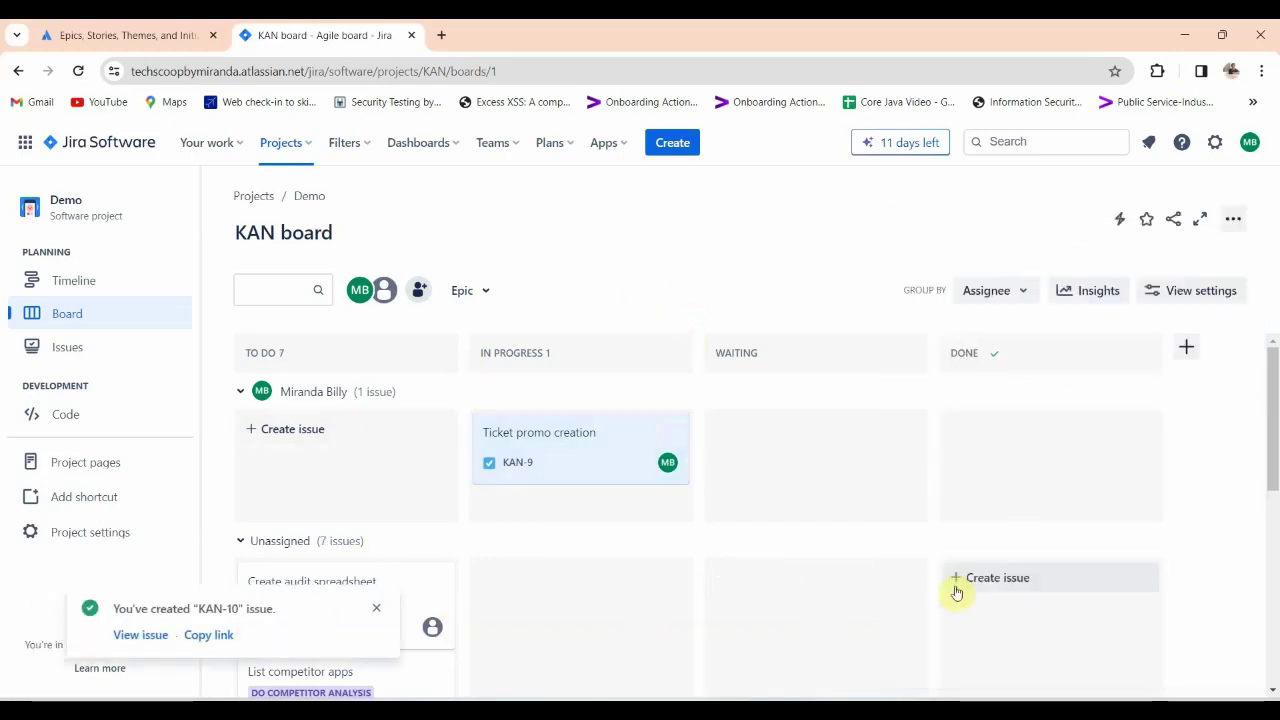
Dismiss the creation notice and look through the board's Unassigned group for the new task.
click(1020, 575)
click(782, 541)
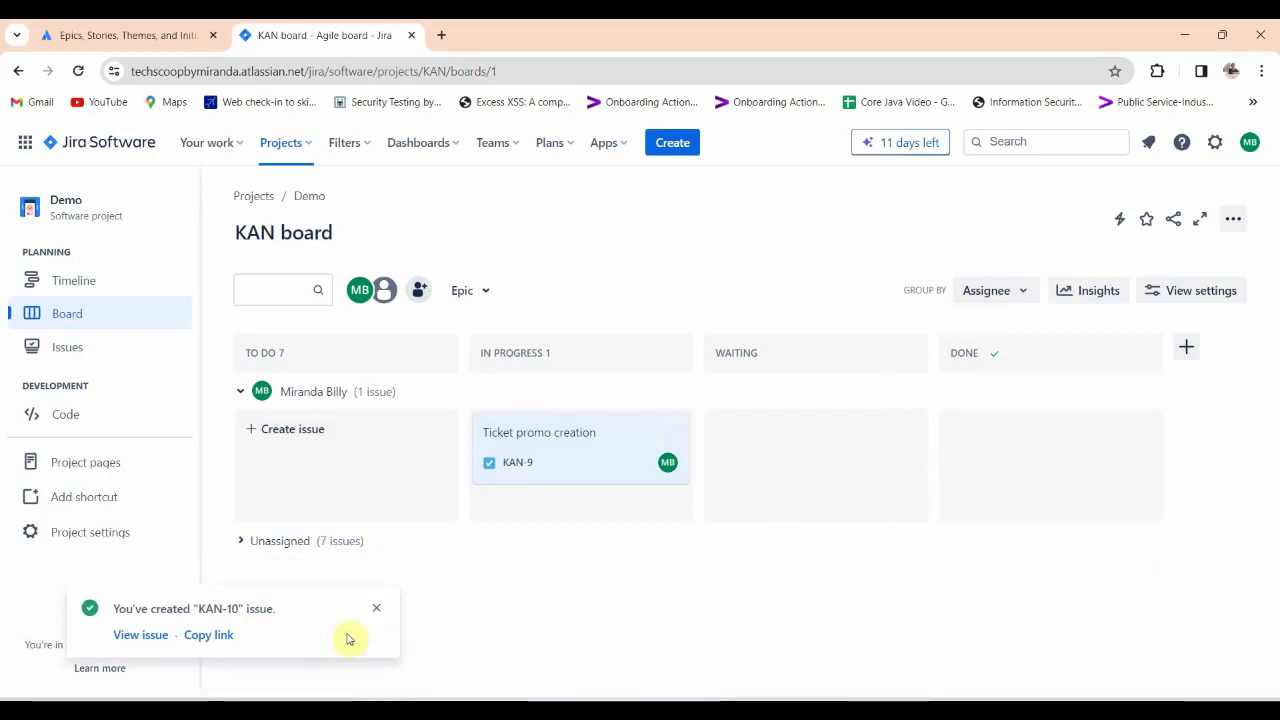
click(376, 608)
click(246, 541)
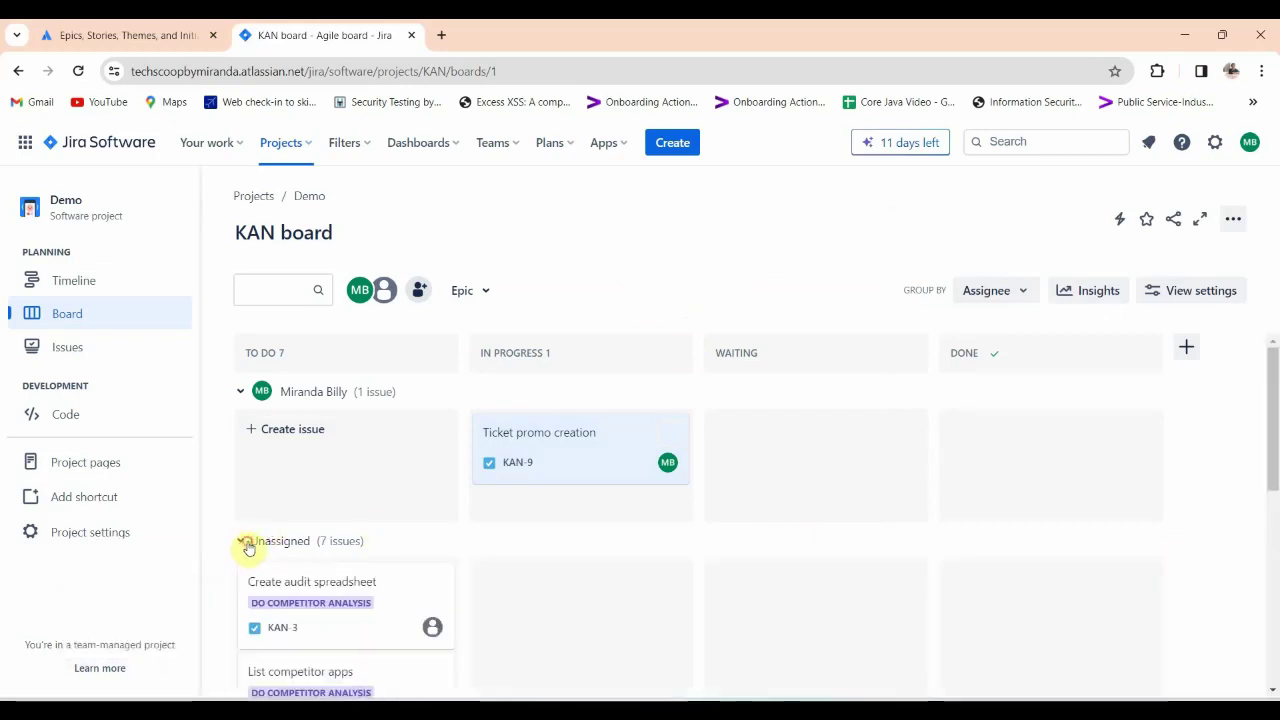
scroll(380, 528, down, 1)
scroll(385, 527, down, 5)
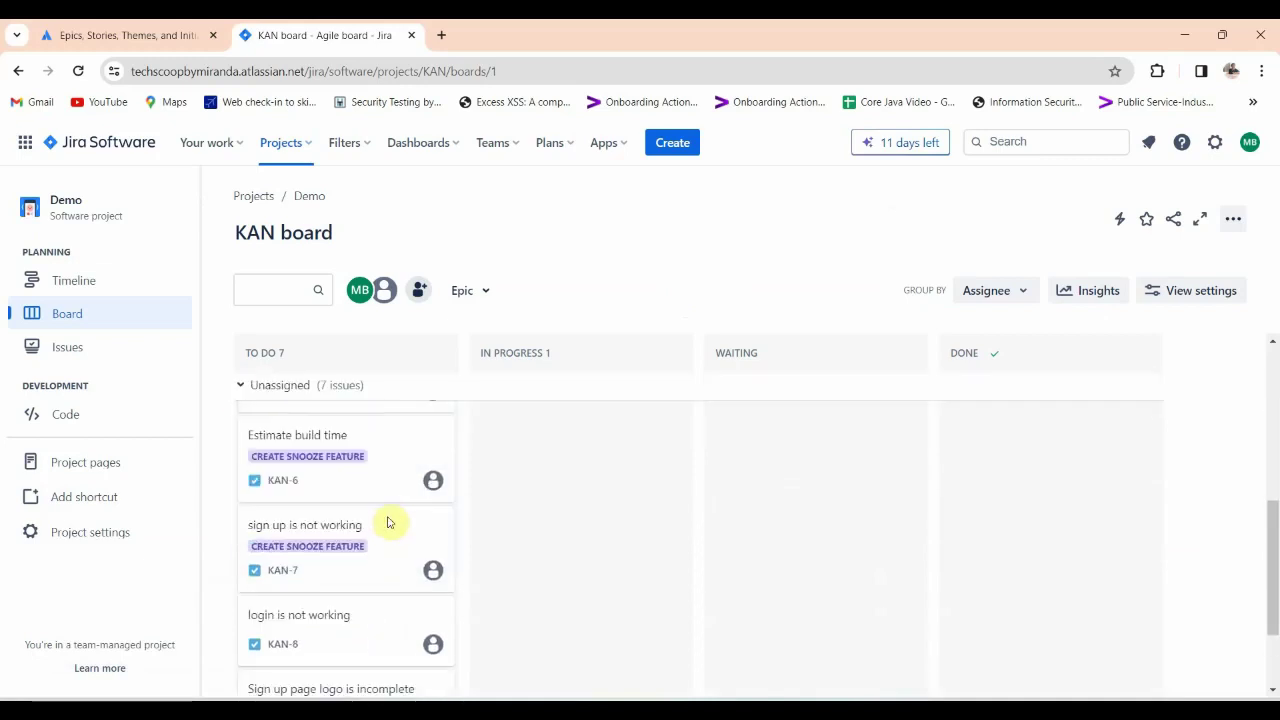
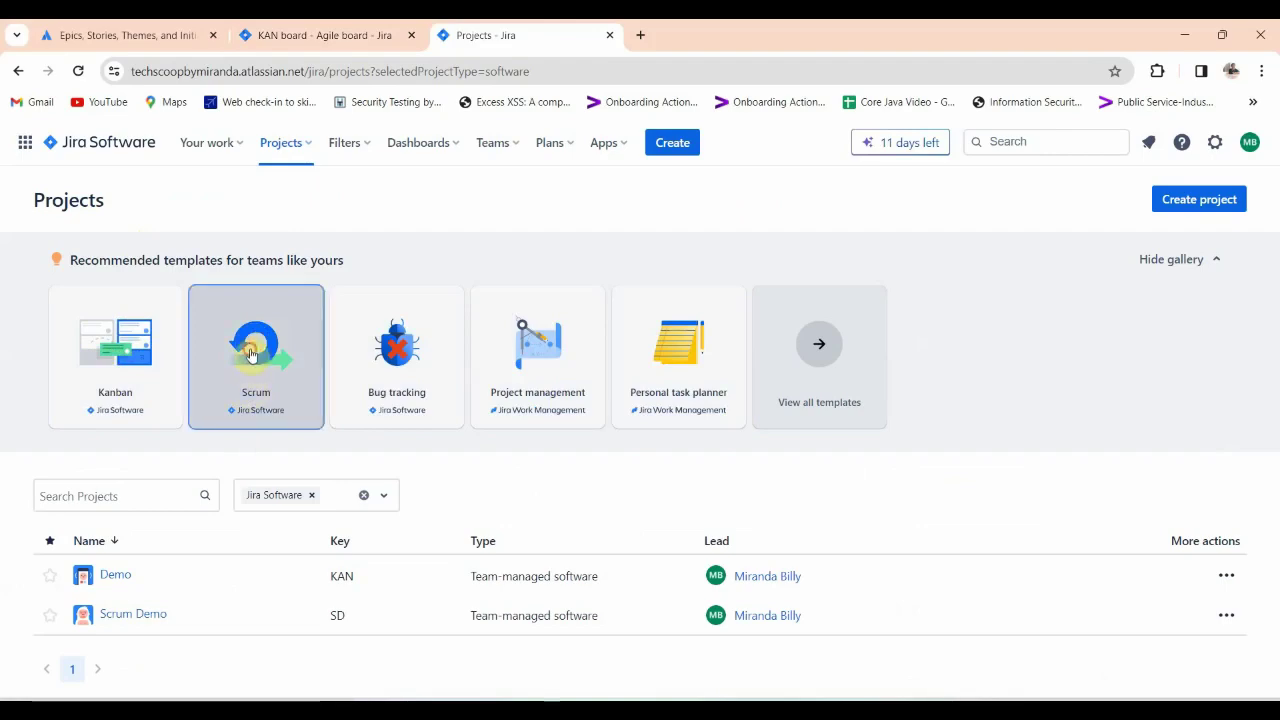
Compare the team-managed and company-managed types for a new Scrum project, and choose team-managed.
scroll(515, 375, down, 3)
scroll(876, 471, down, 6)
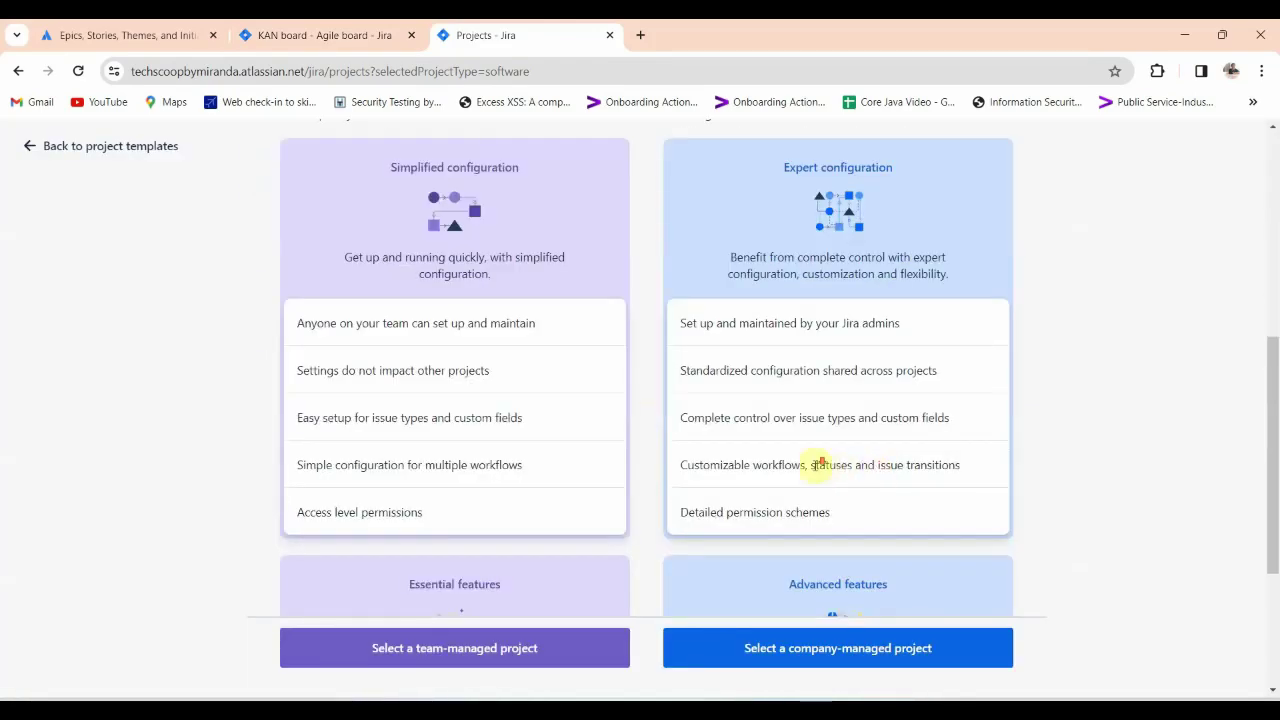
scroll(656, 443, up, 8)
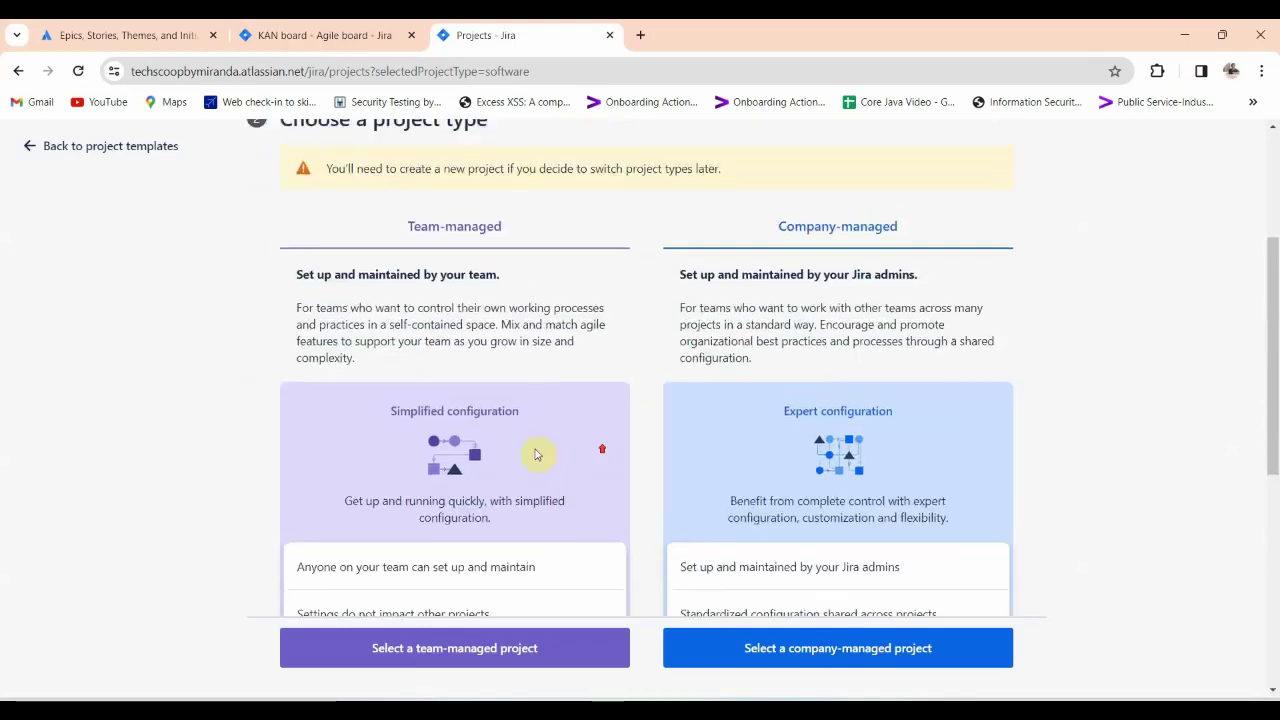
click(508, 654)
Look at the name, access level and key fields of the new Scrum project without filling them in.
click(305, 372)
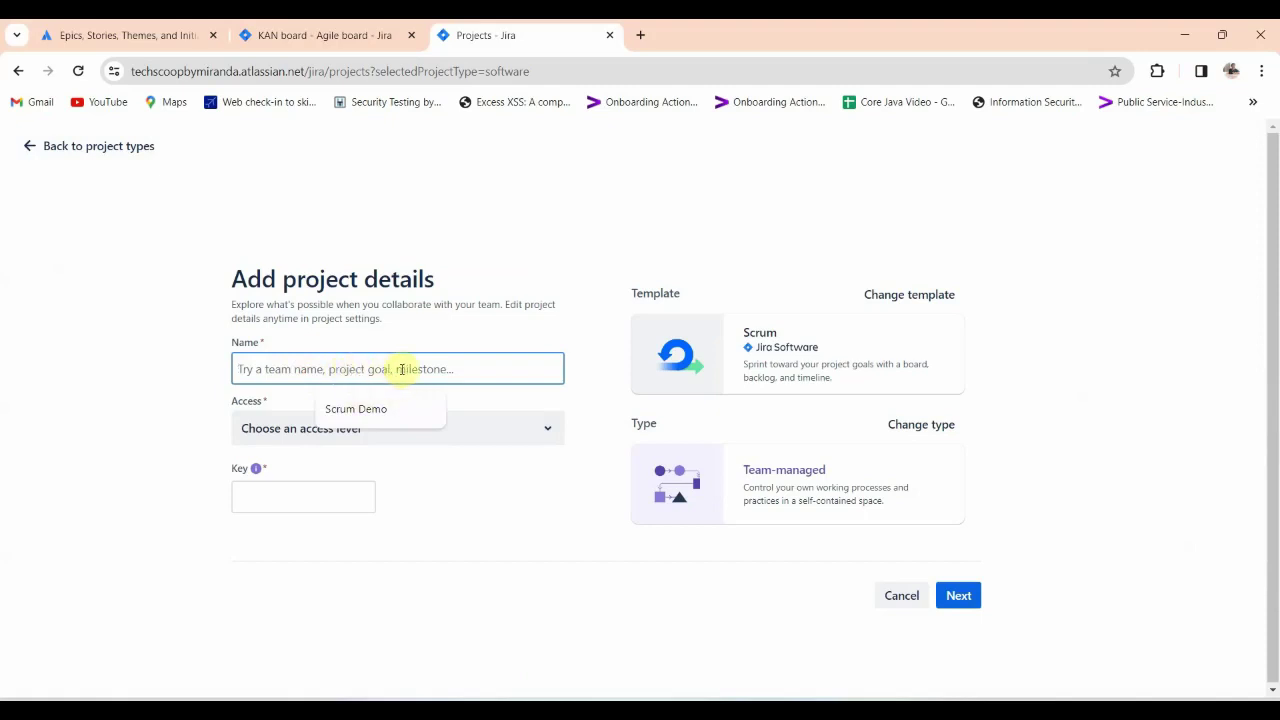
click(443, 517)
click(342, 430)
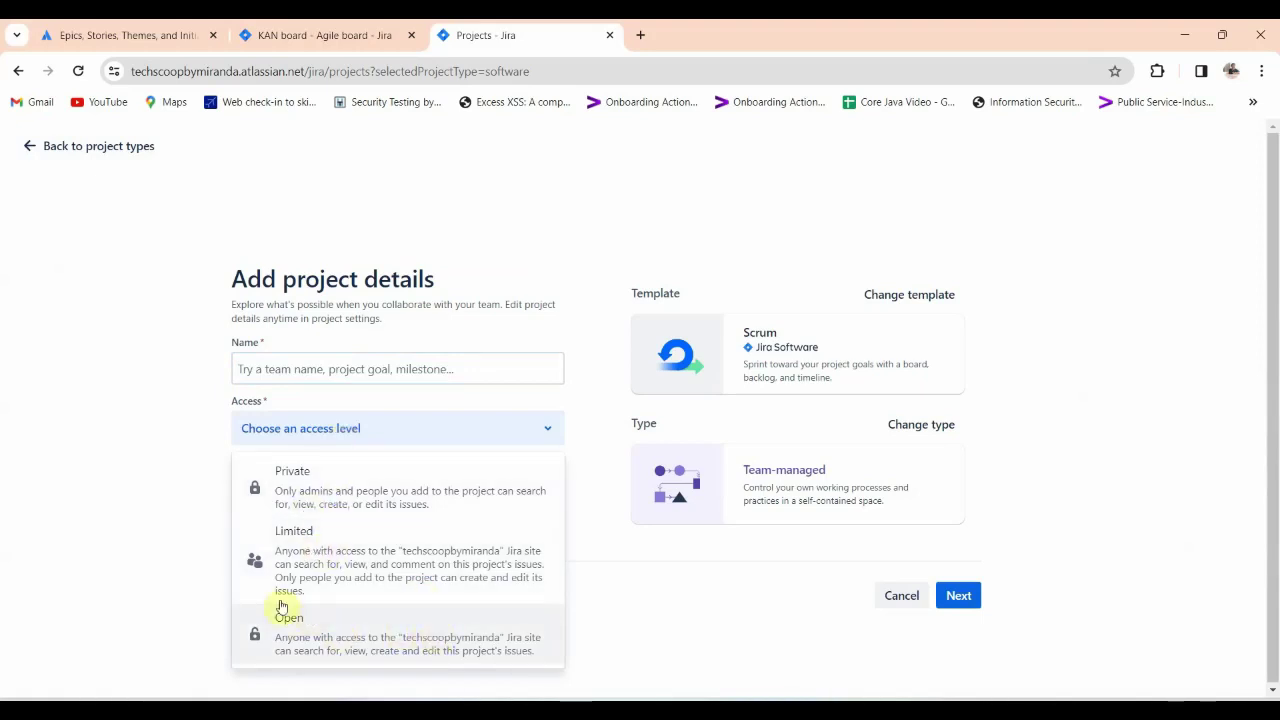
click(131, 514)
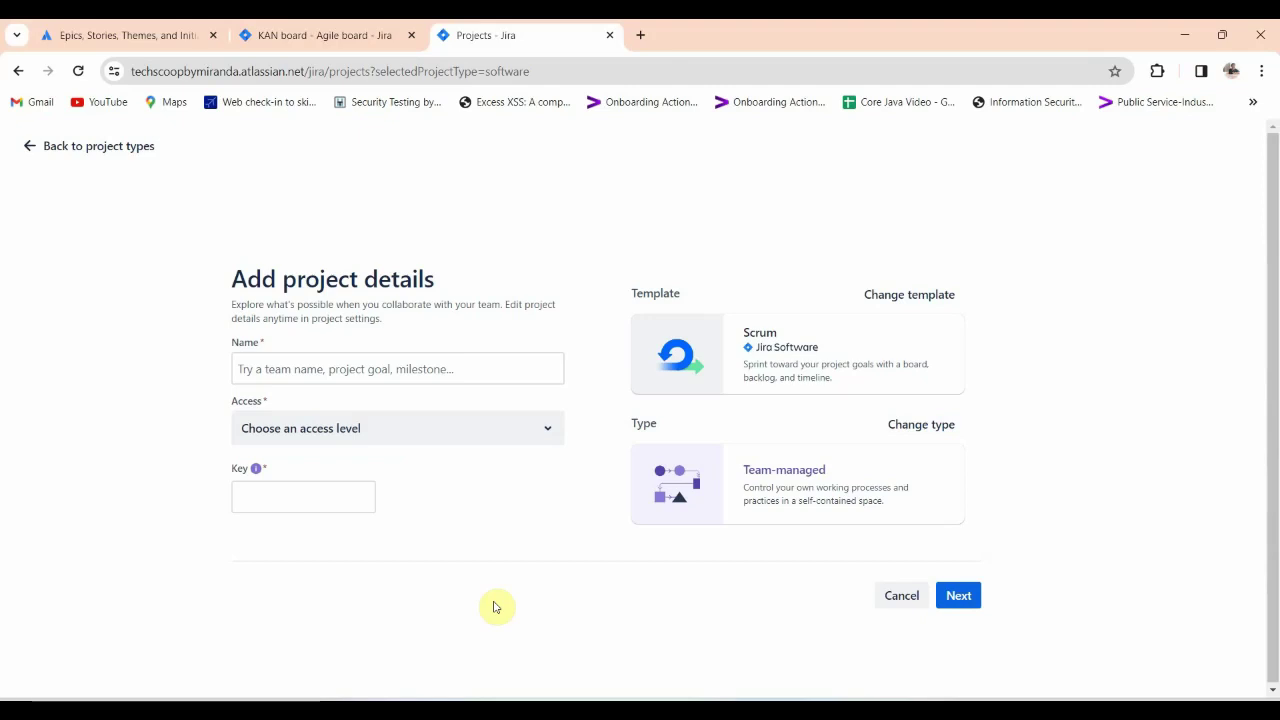
click(302, 506)
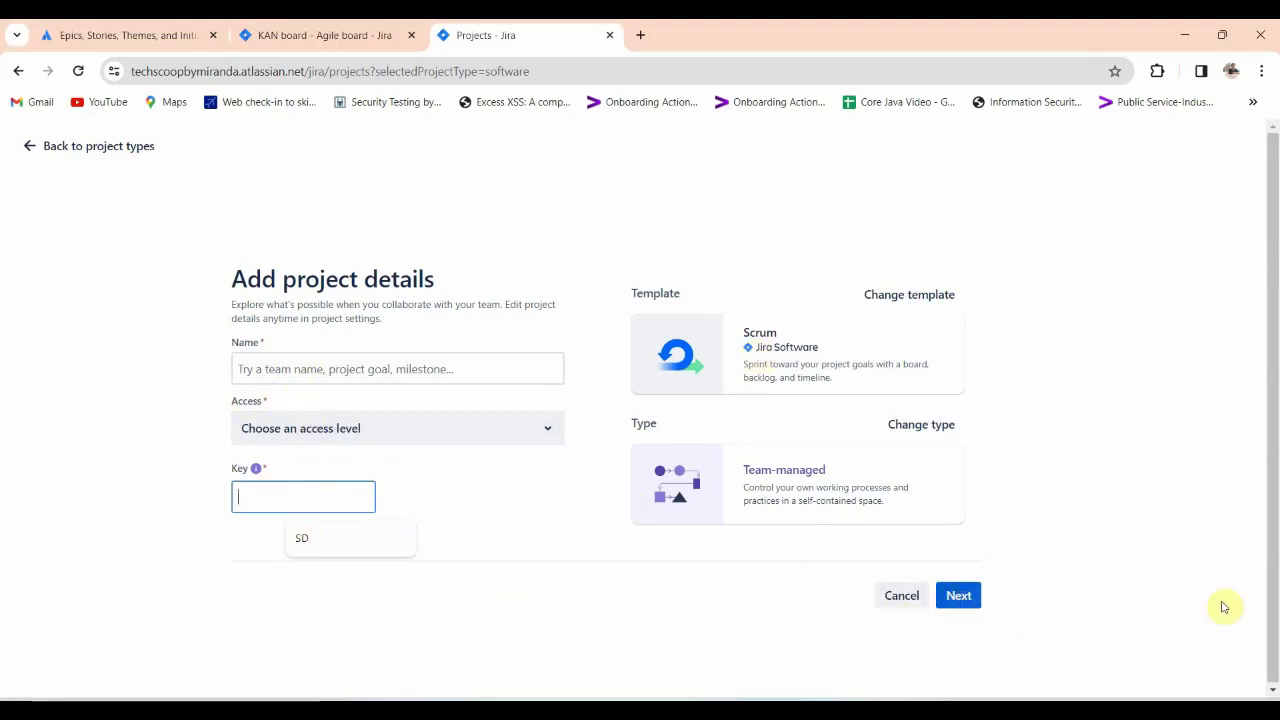
Abandon the new project by closing its browser tab, and open the existing Scrum Demo (SD) project.
click(308, 40)
click(609, 36)
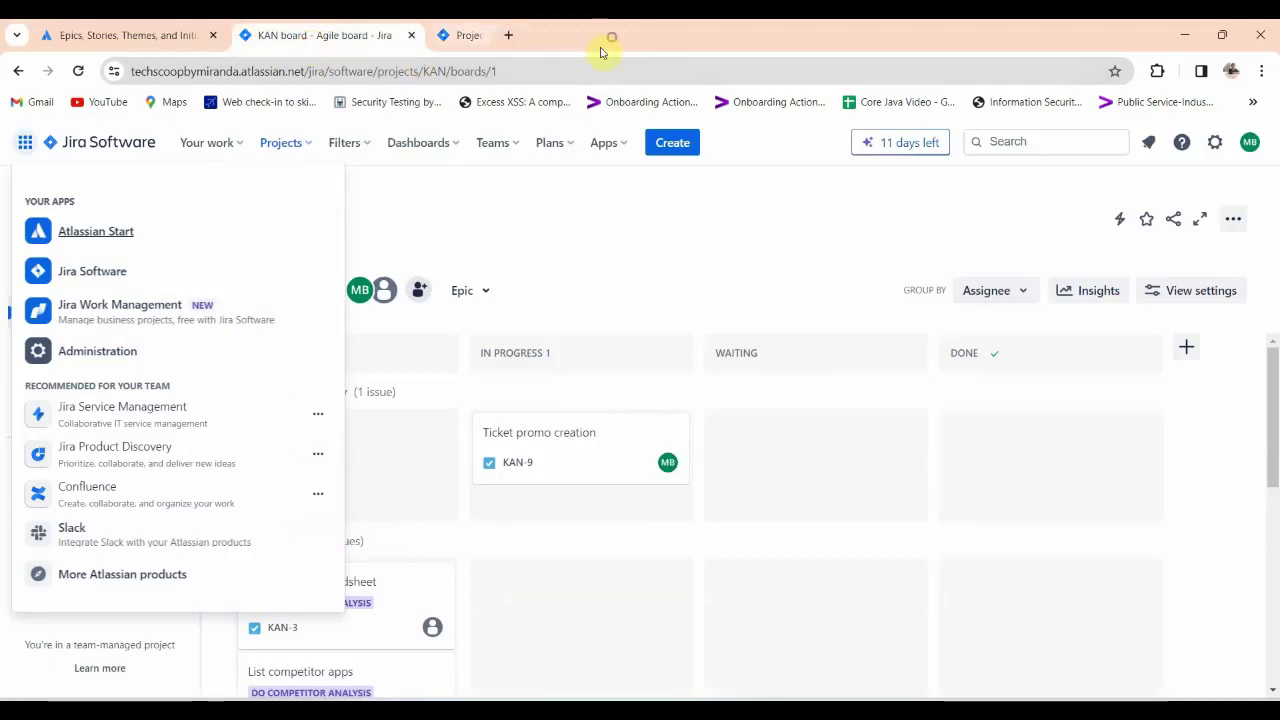
click(406, 201)
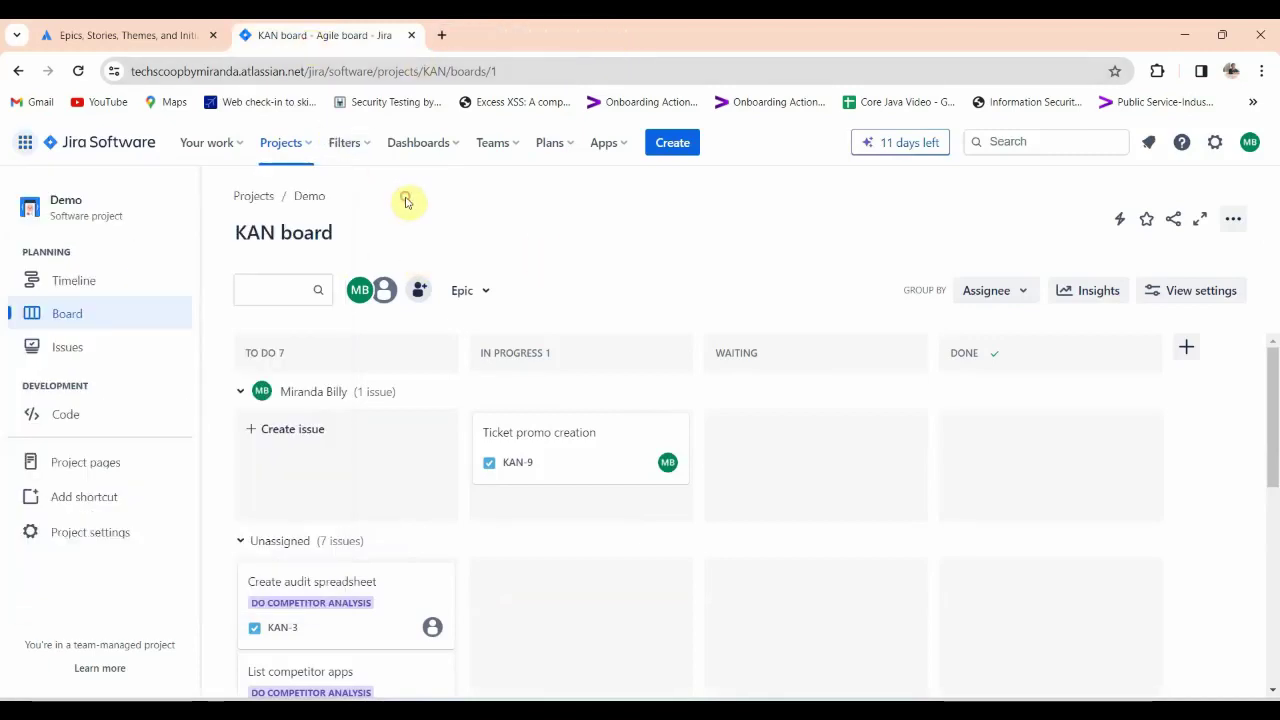
click(310, 145)
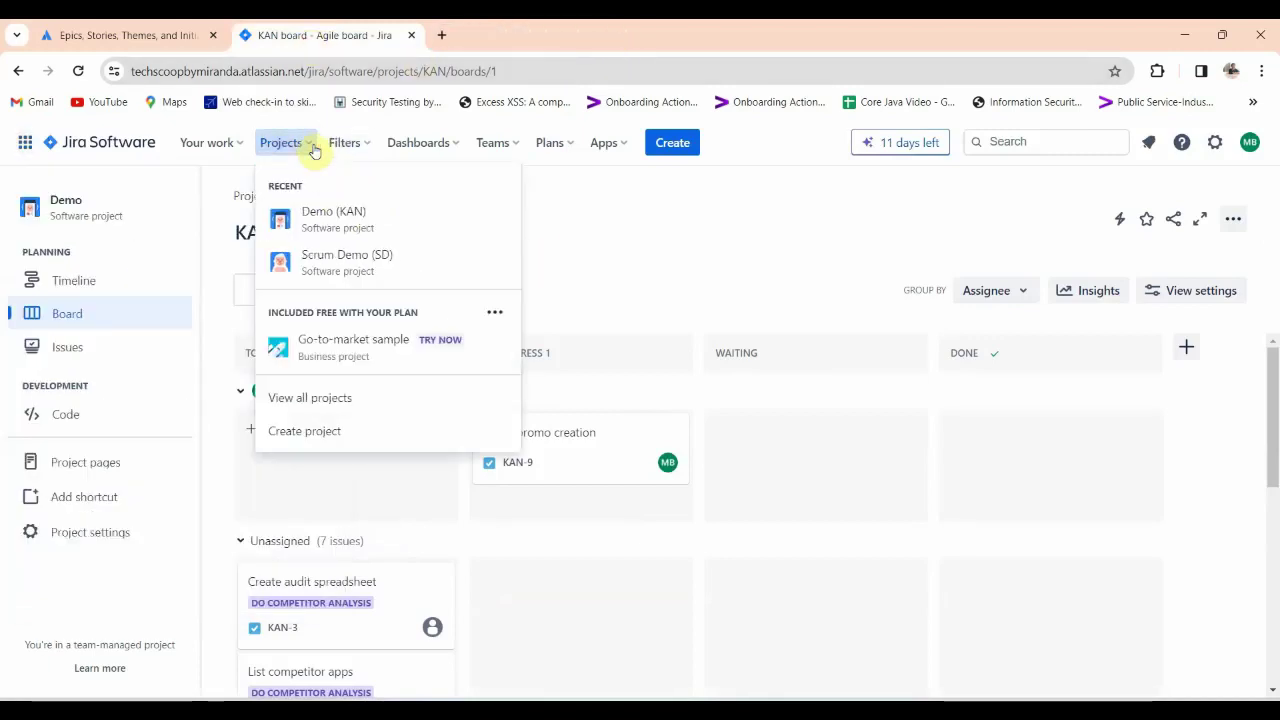
click(328, 260)
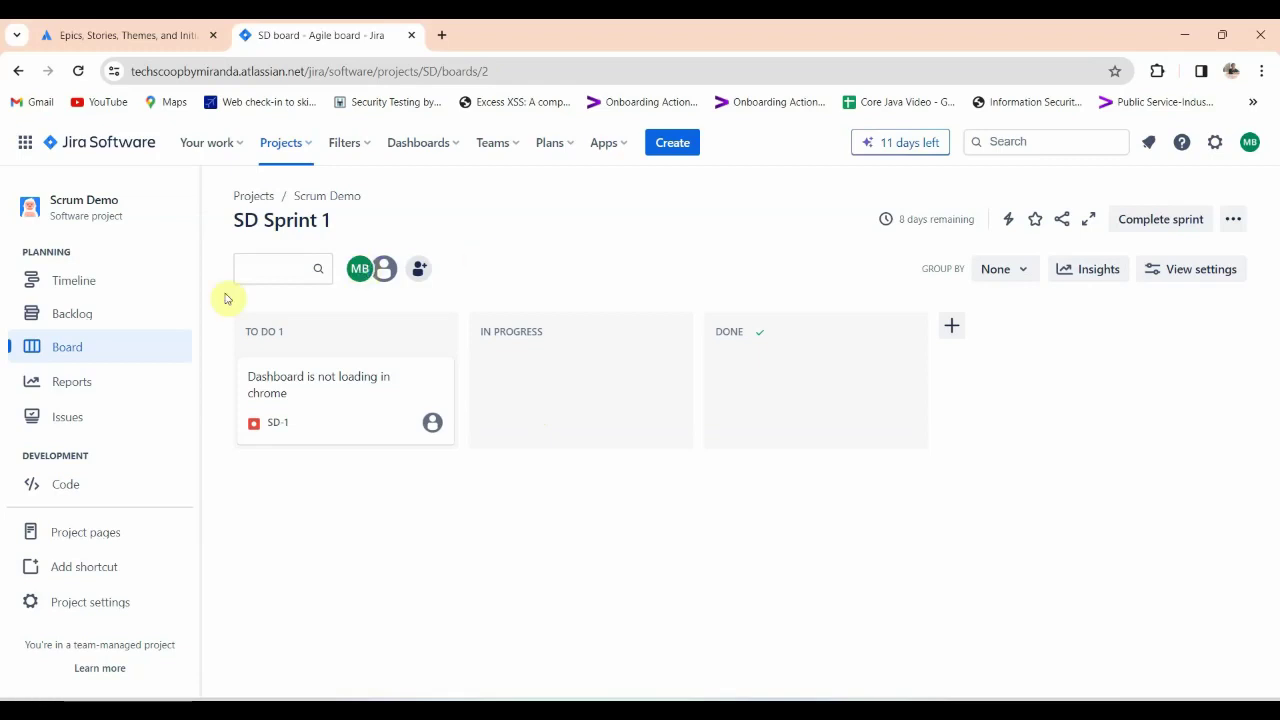
Look at the Scrum Demo timeline and backlog, collapsing and expanding SD Sprint 1.
click(111, 282)
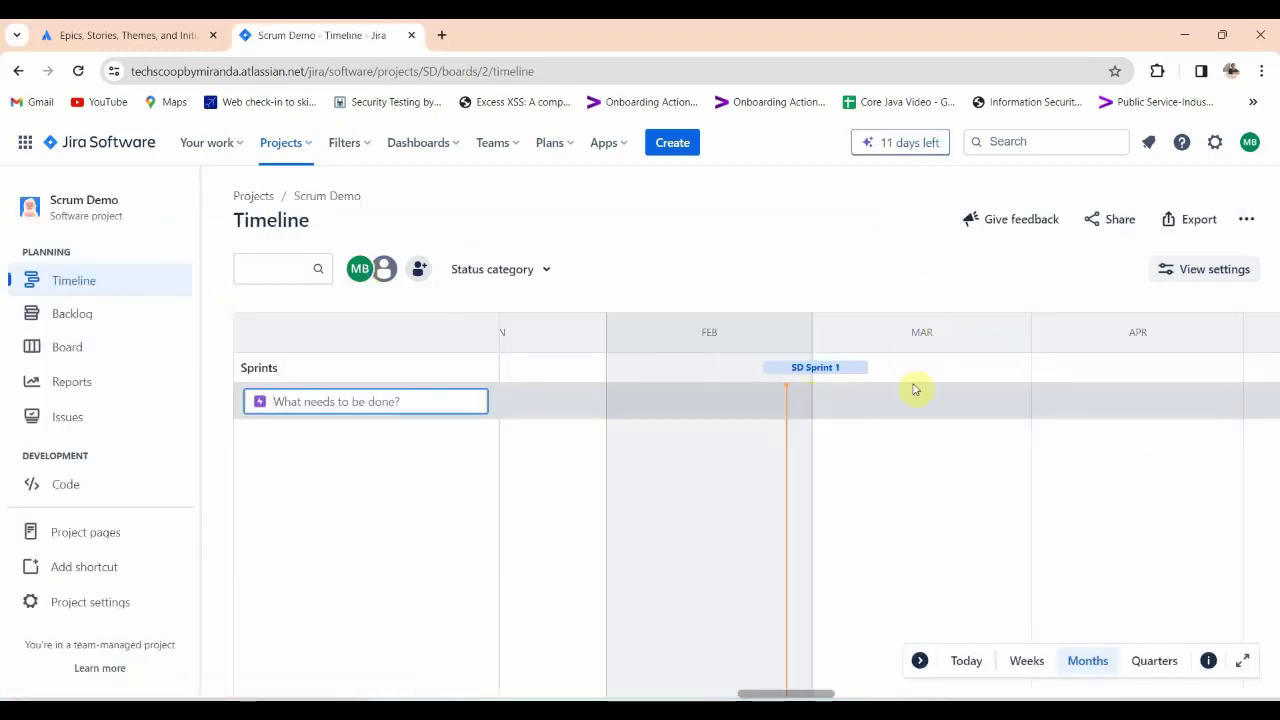
click(44, 320)
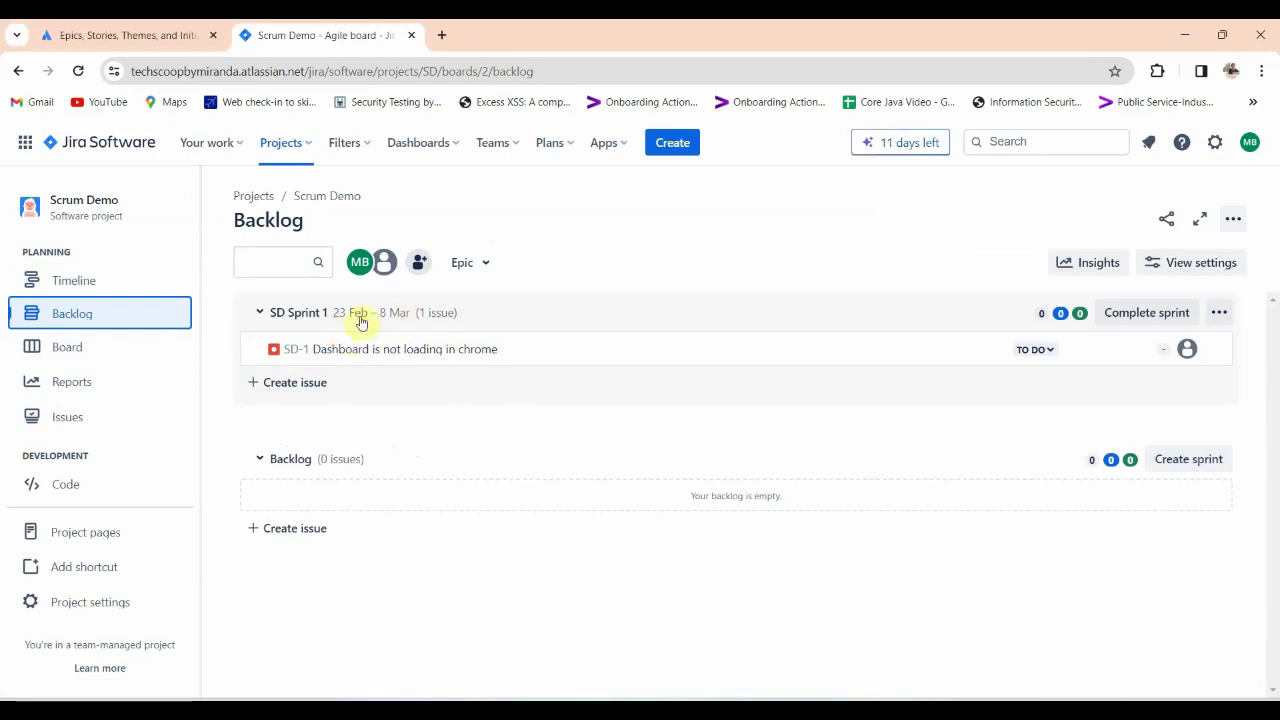
click(269, 320)
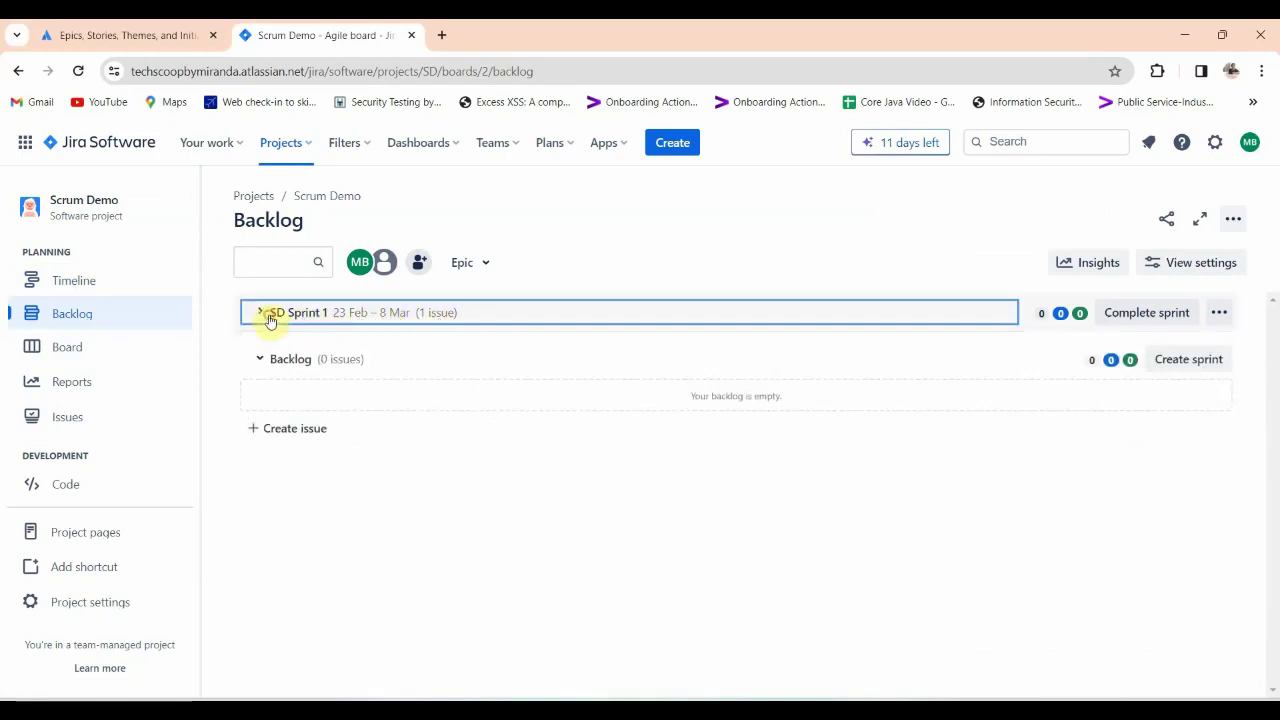
click(269, 320)
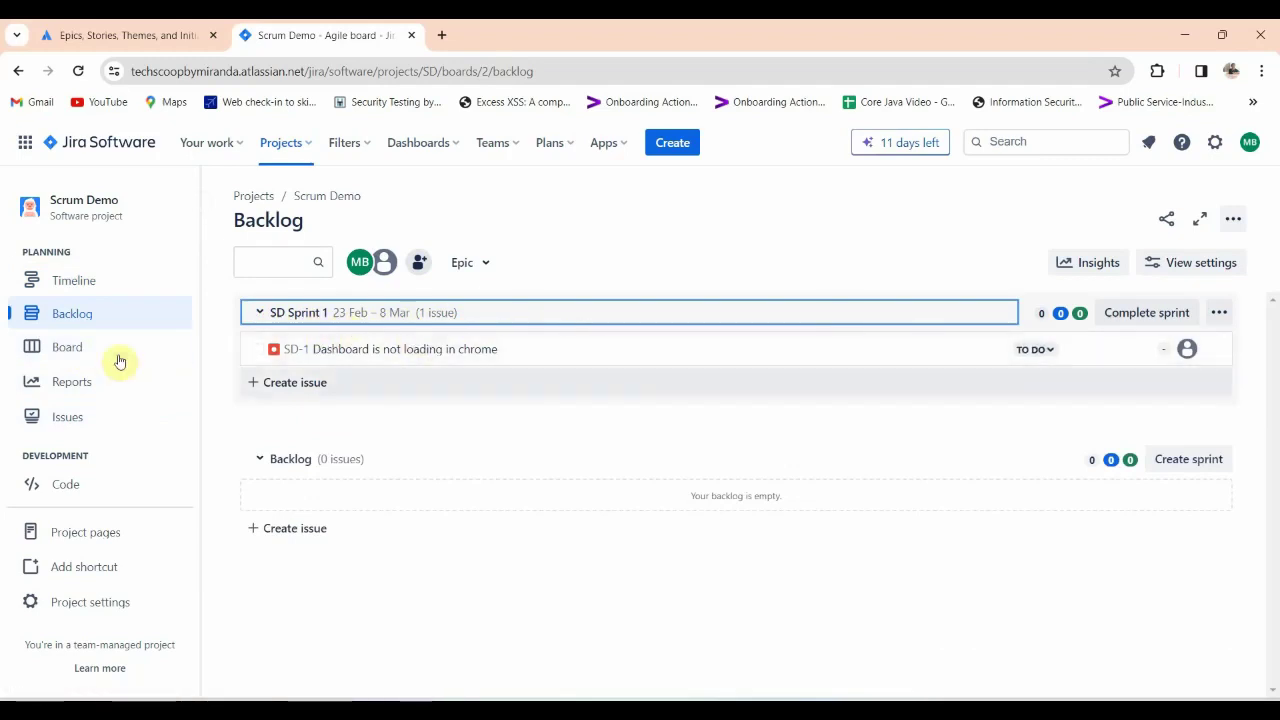
Look through the Scrum Demo board, reports overview, issues list and timeline.
click(57, 357)
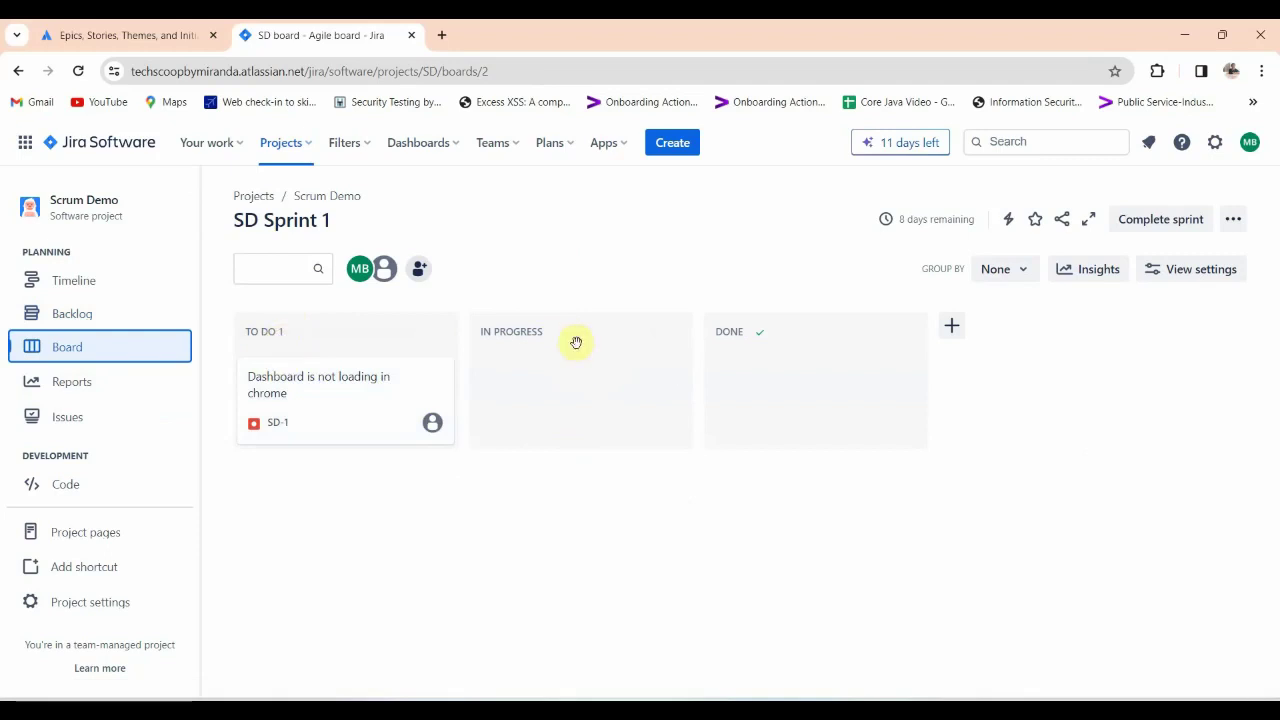
click(951, 327)
click(838, 288)
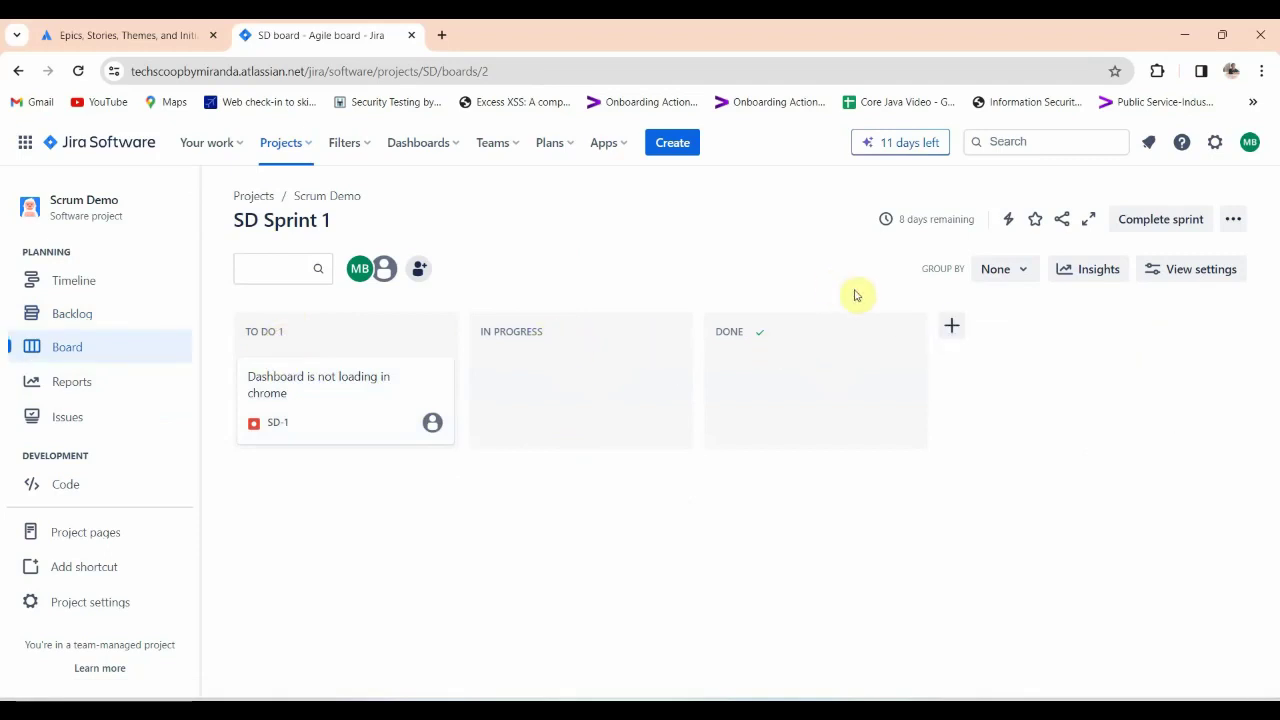
click(69, 390)
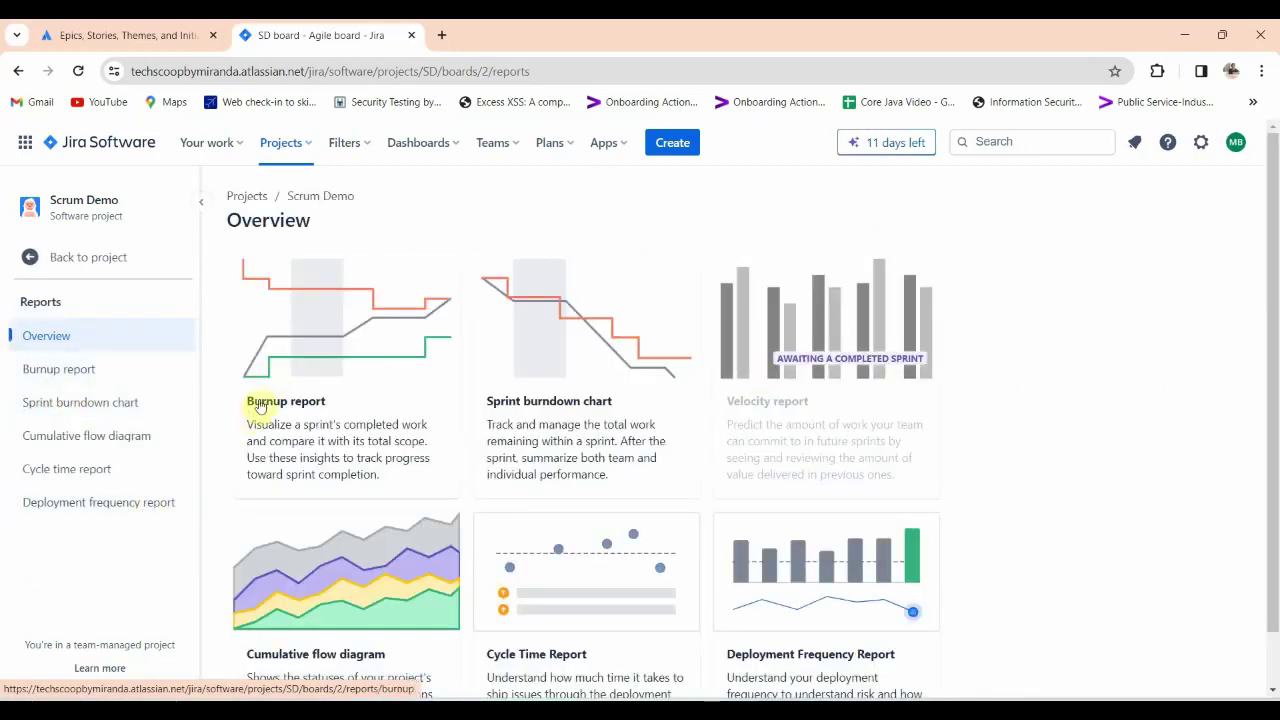
click(30, 255)
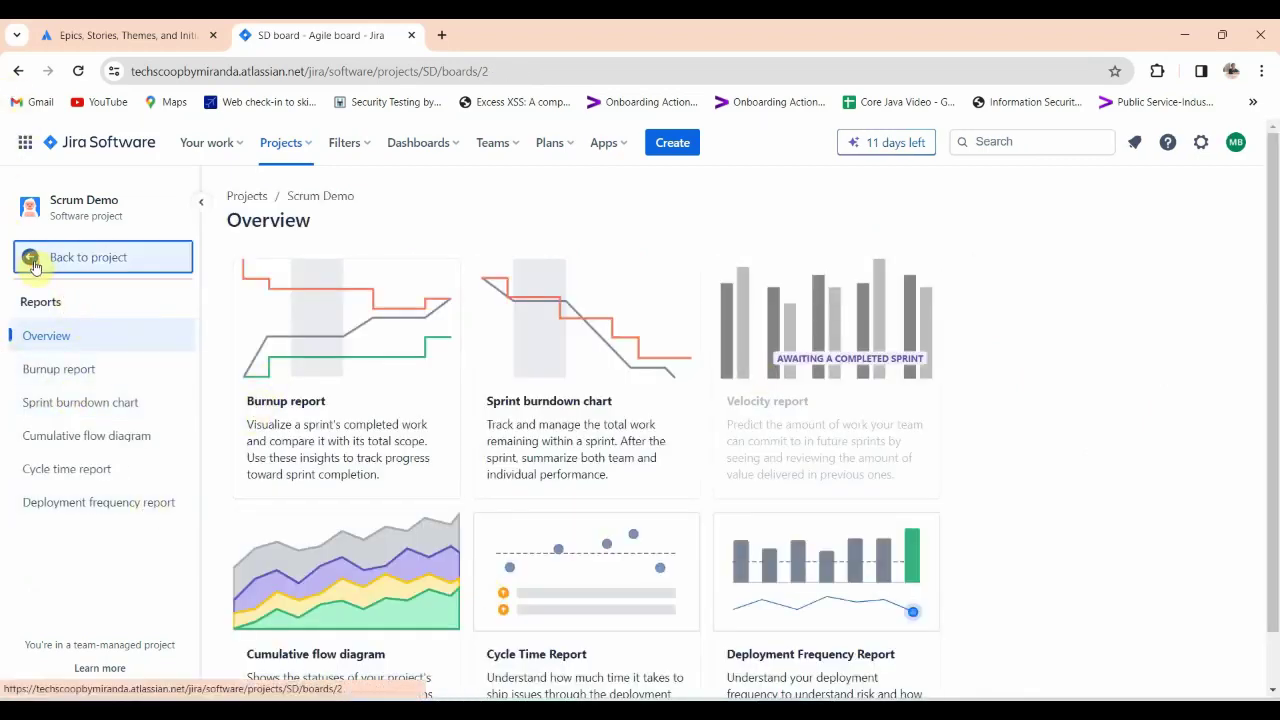
click(62, 418)
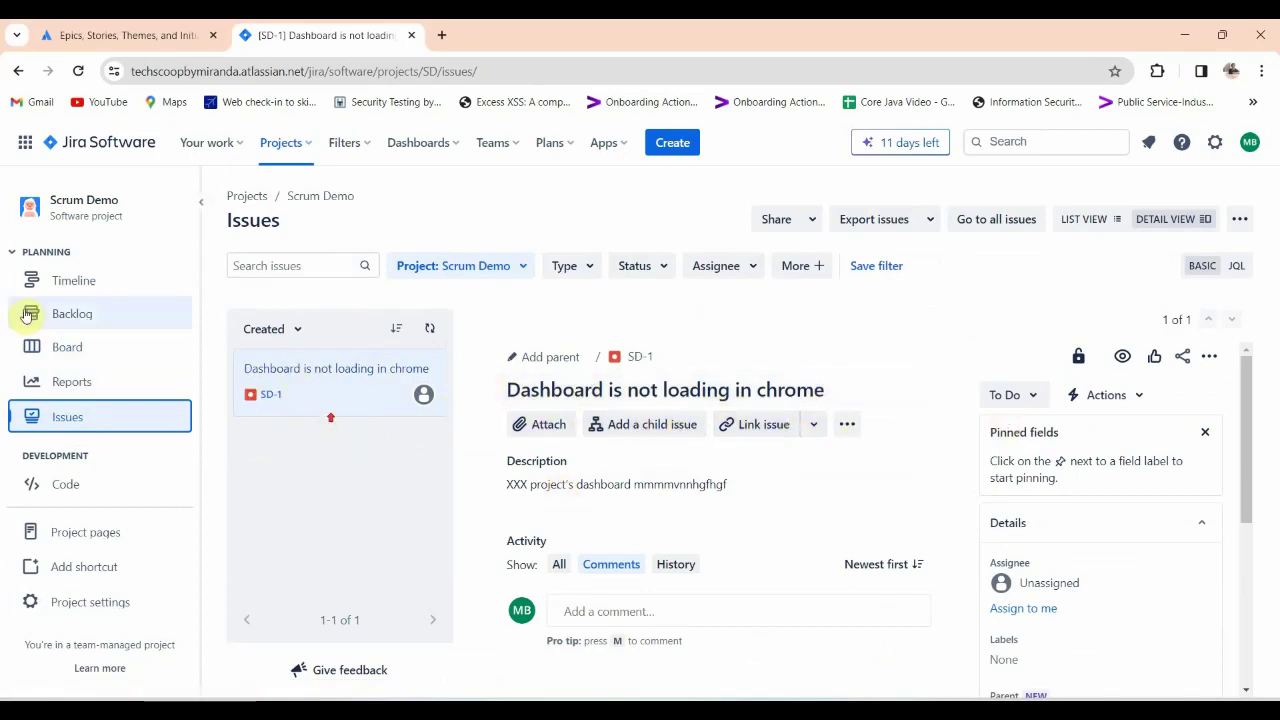
click(49, 289)
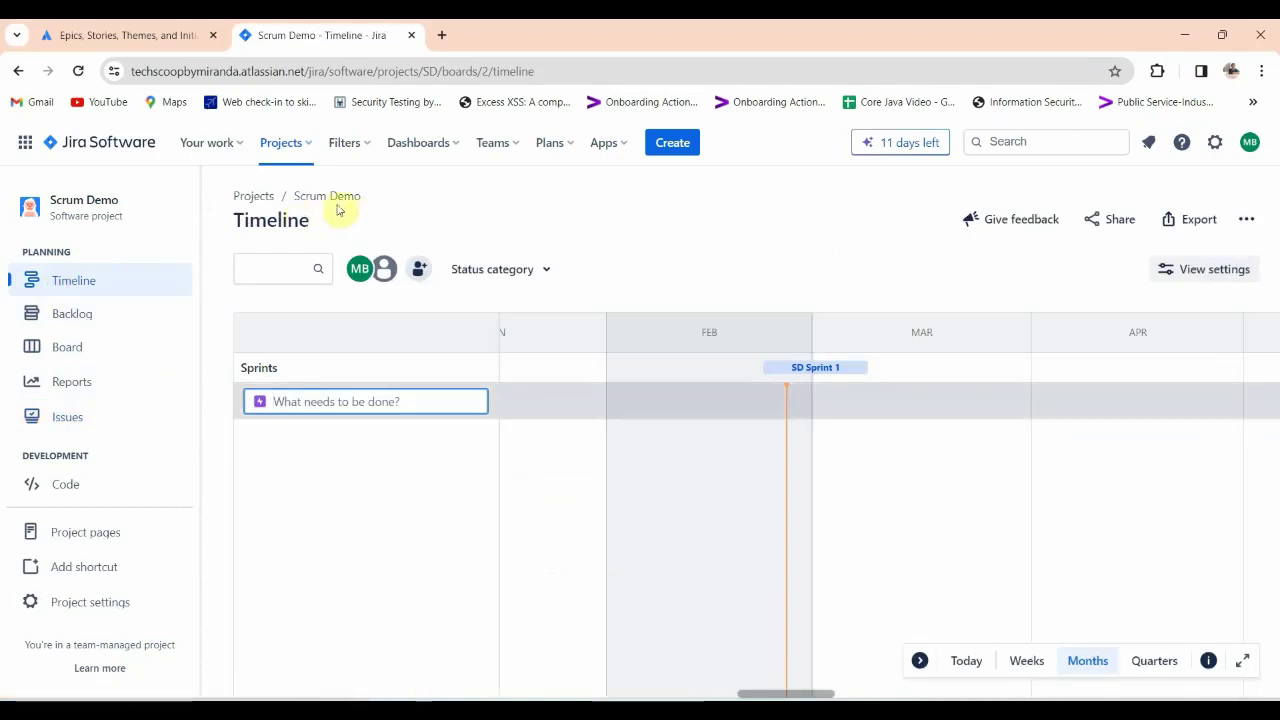
Return to the SD Sprint 1 board, view the details of issue SD-1, and close them.
click(326, 198)
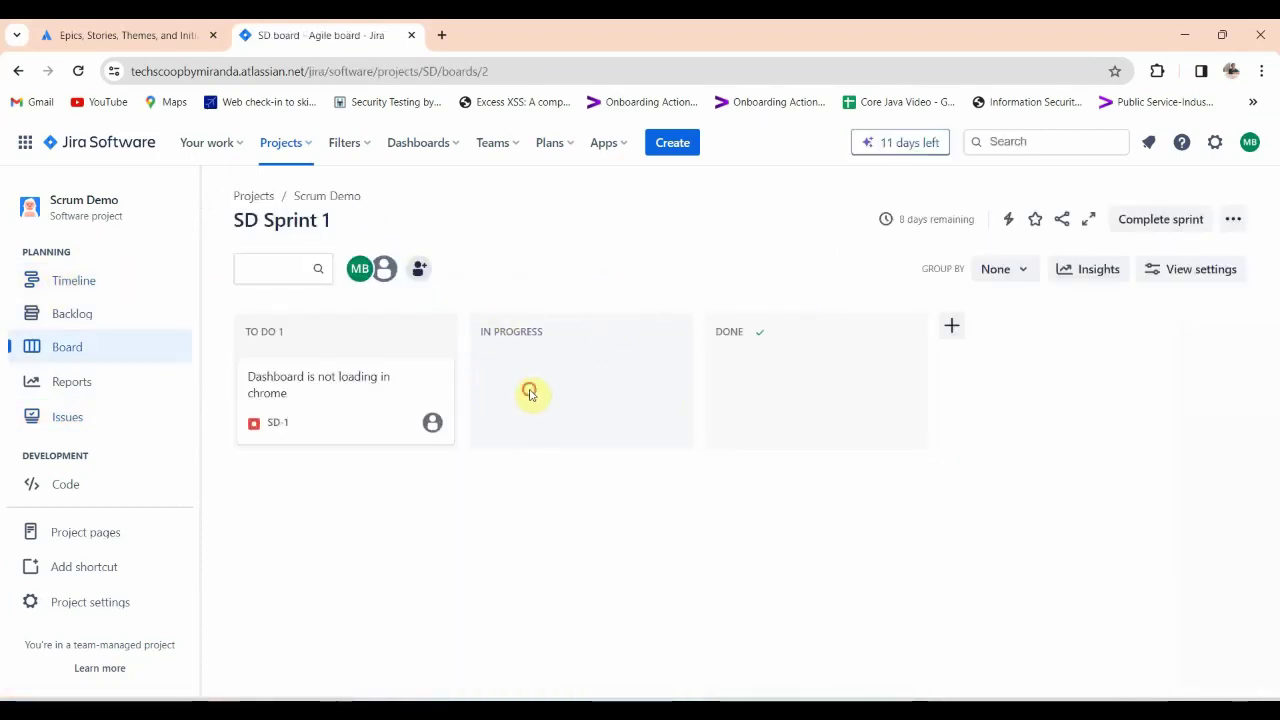
click(512, 332)
click(569, 420)
click(374, 394)
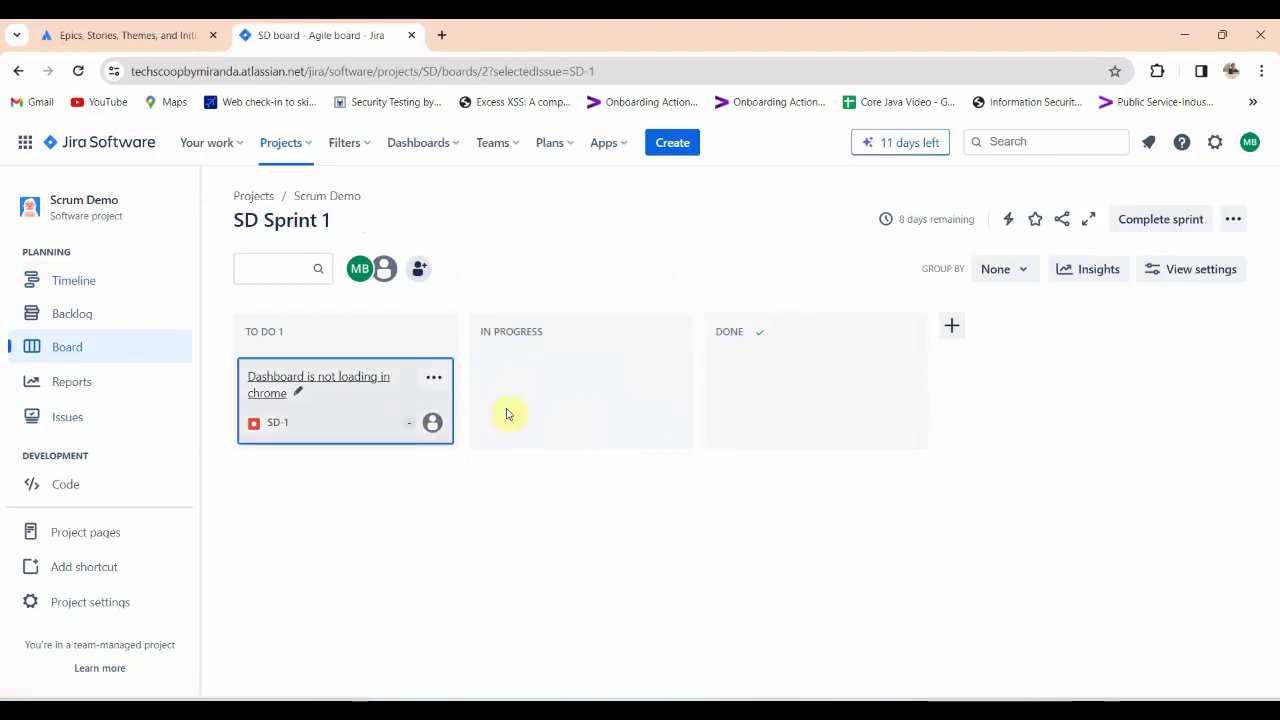
click(1133, 203)
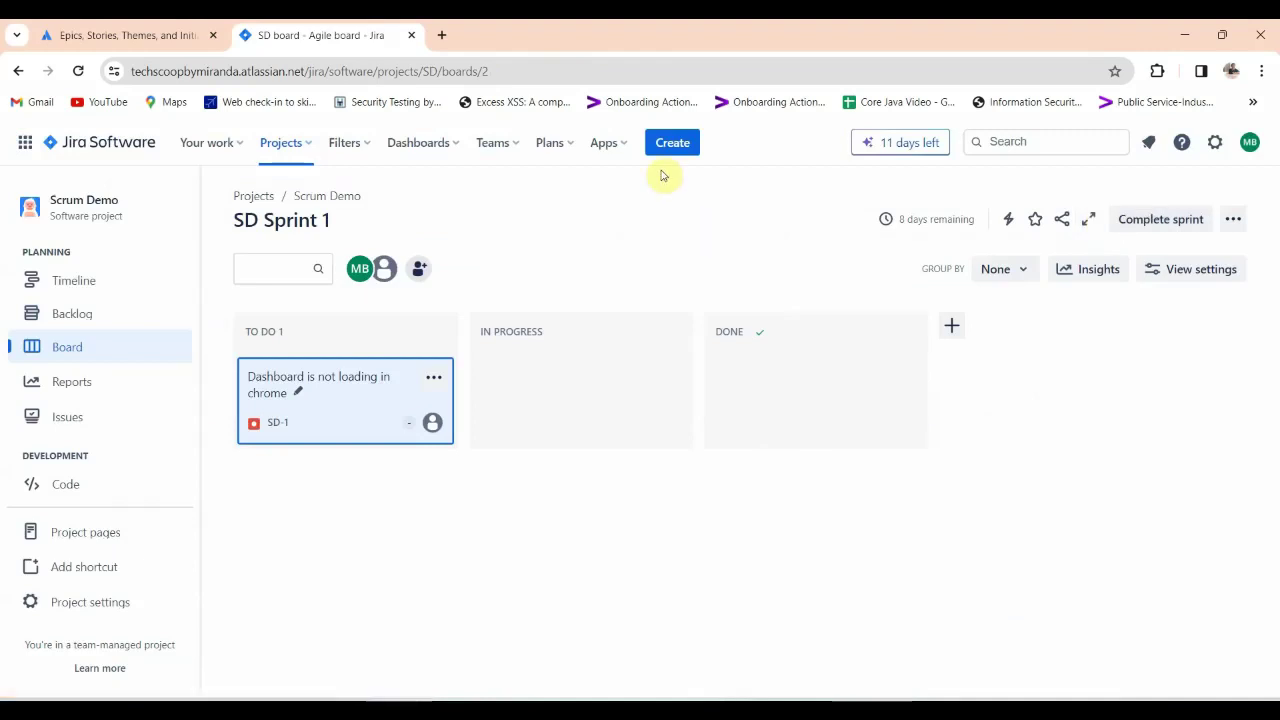
Look at the issue types and statuses offered for a new Scrum Demo issue, and close the form without creating anything.
click(670, 147)
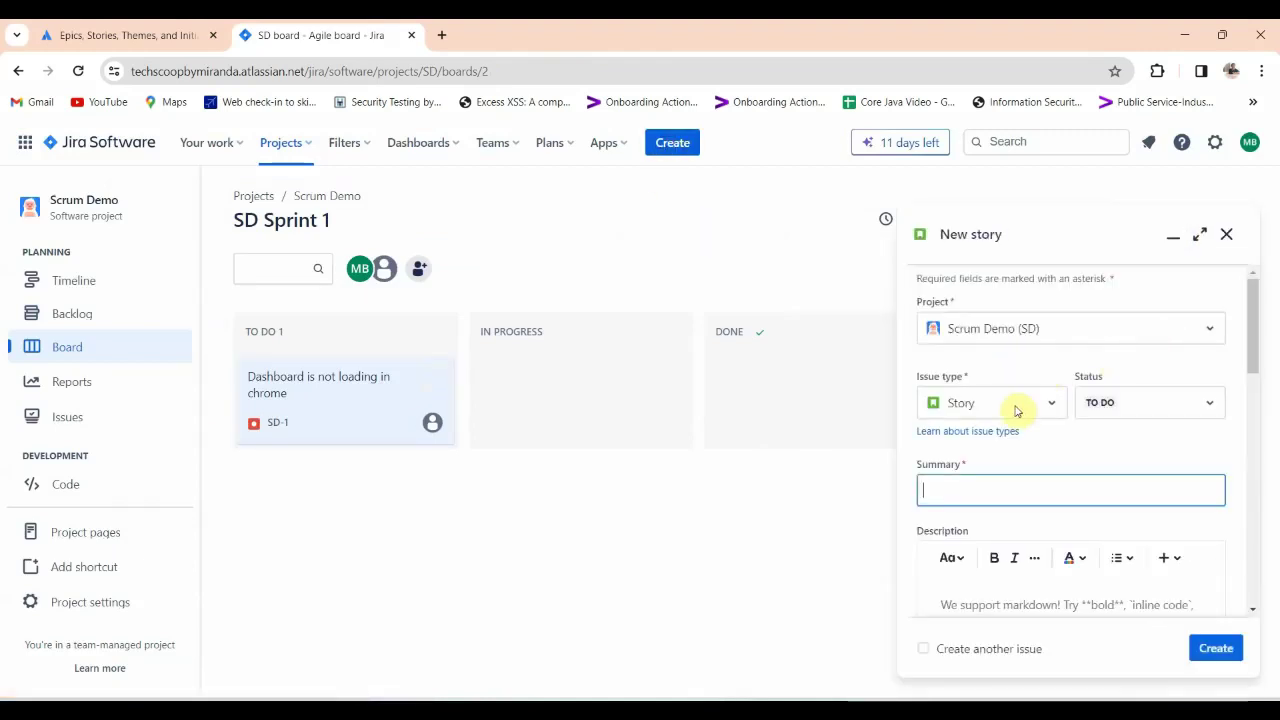
click(958, 405)
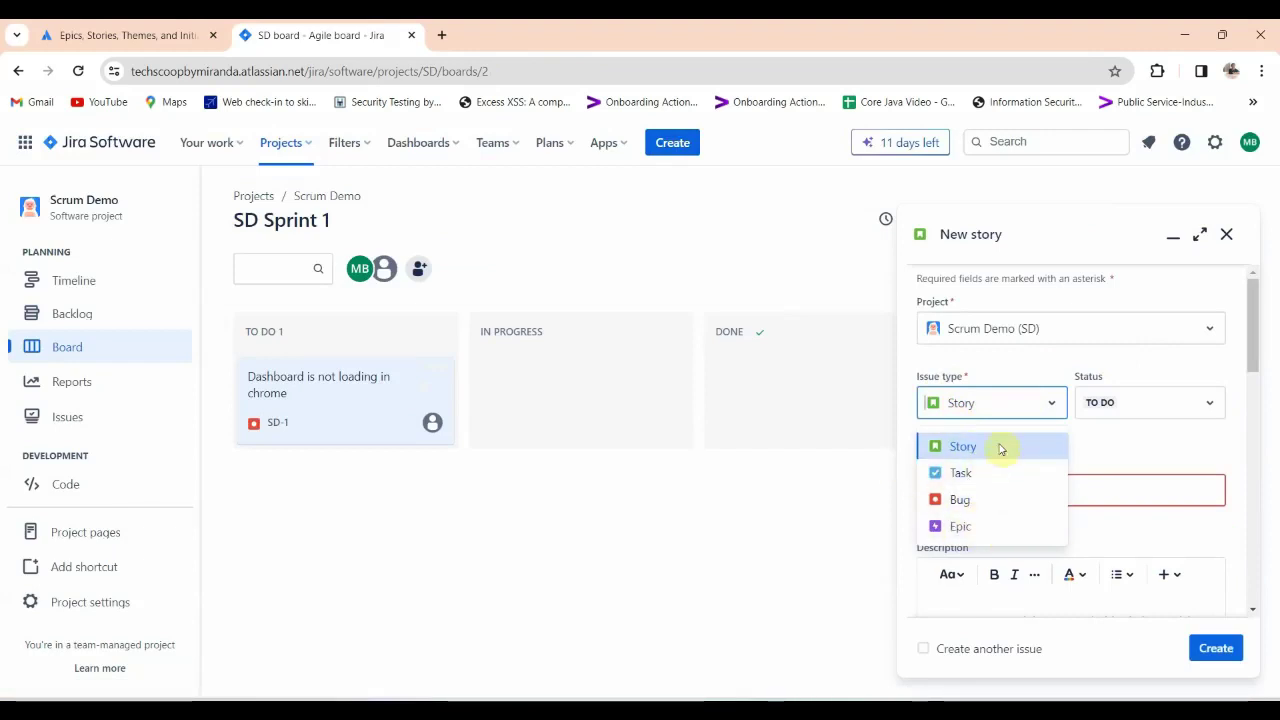
click(868, 468)
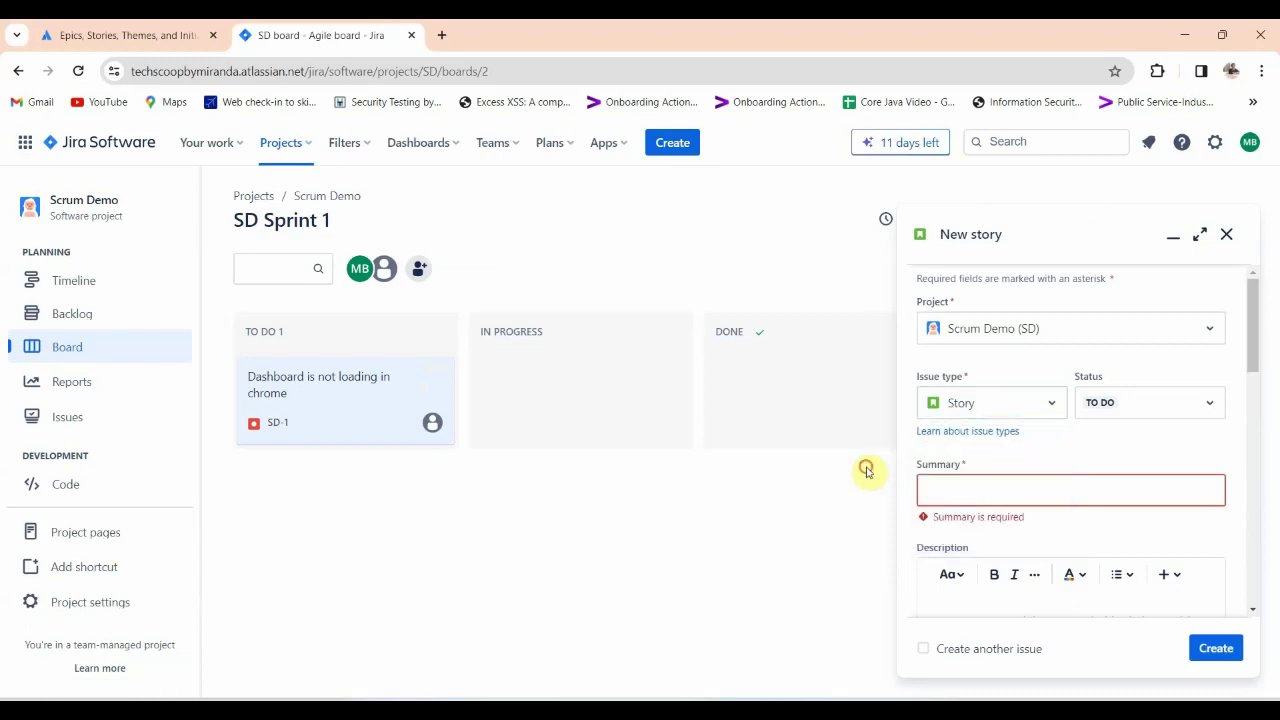
click(1128, 410)
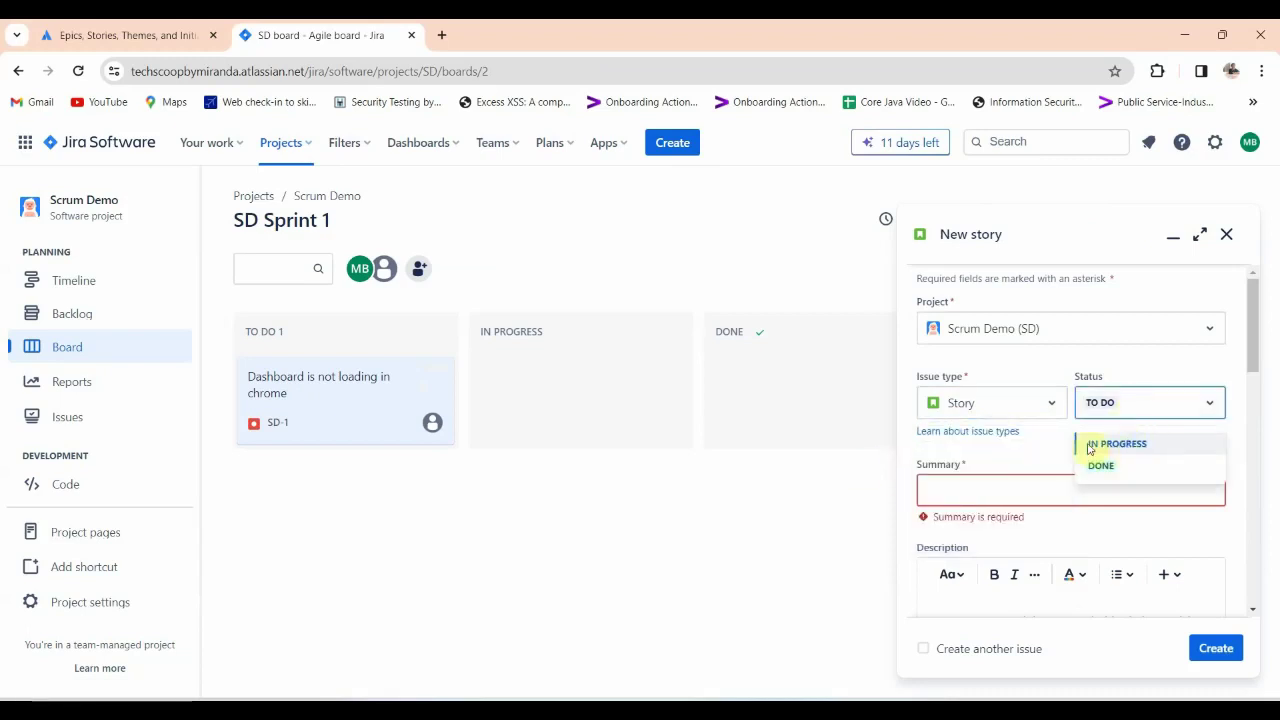
click(1030, 455)
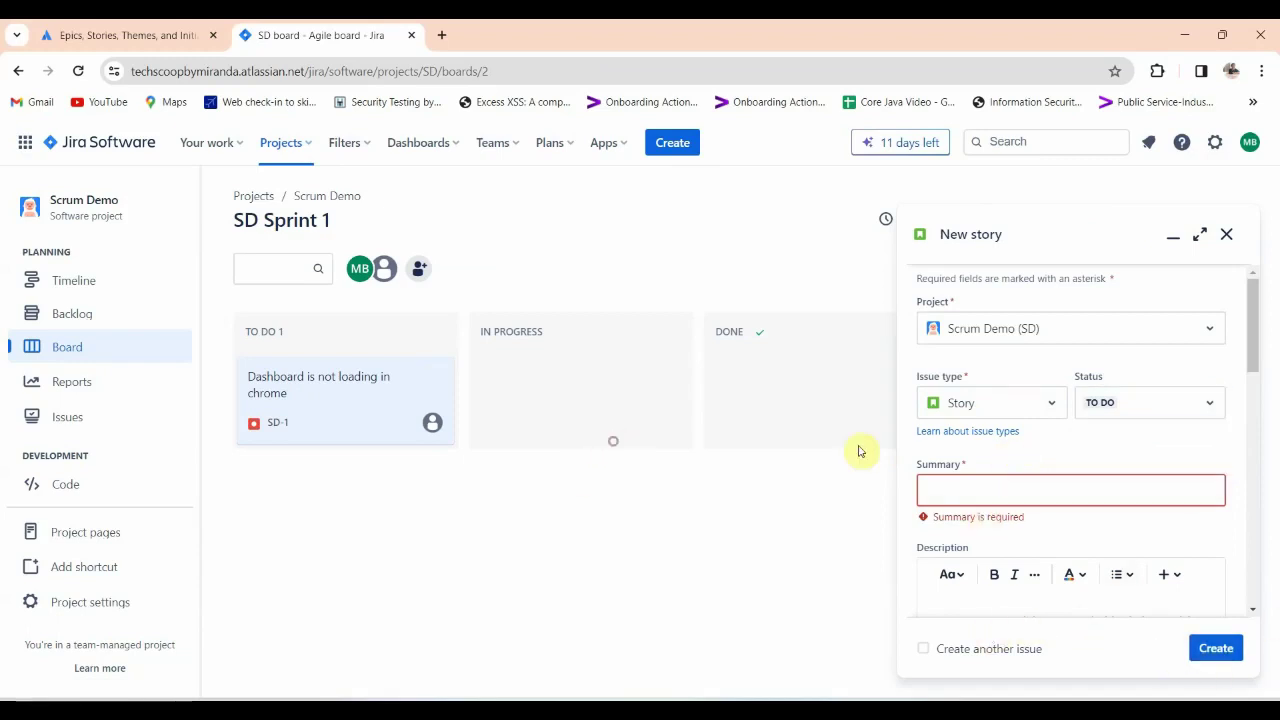
click(1227, 235)
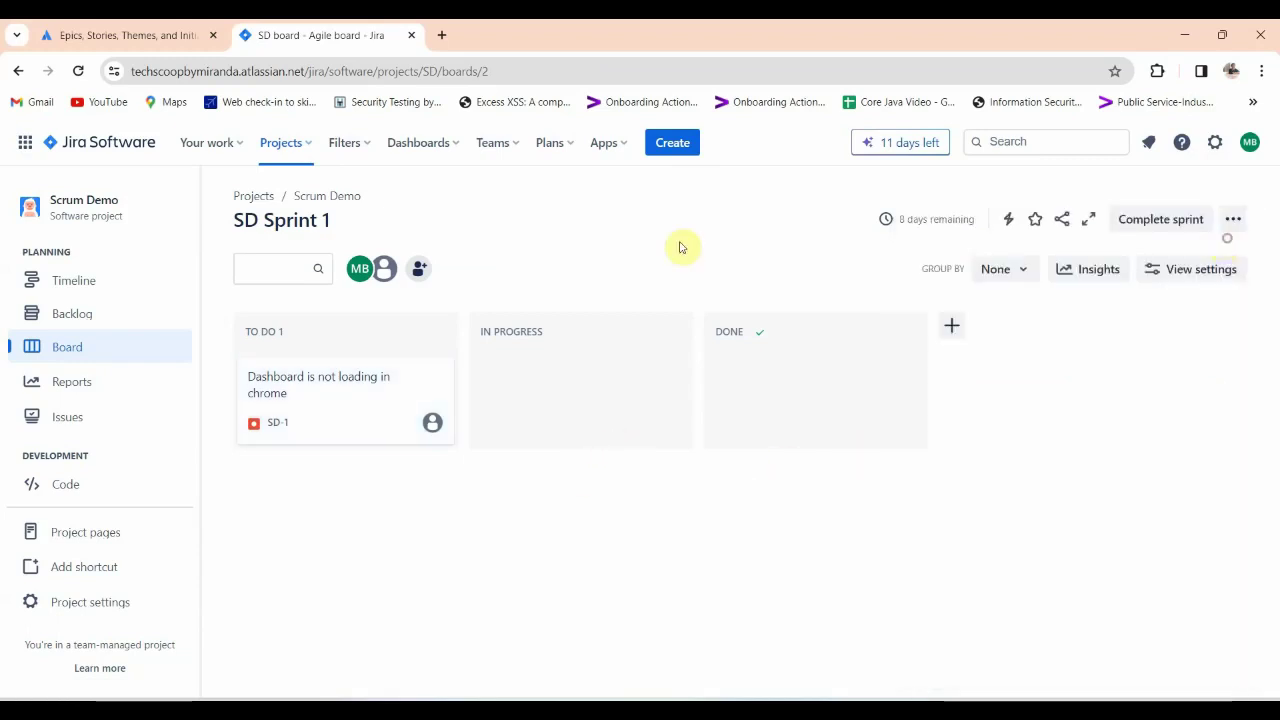
Move issue SD-1 on the SD Sprint 1 board from To Do through In Progress to Done.
double_click(342, 414)
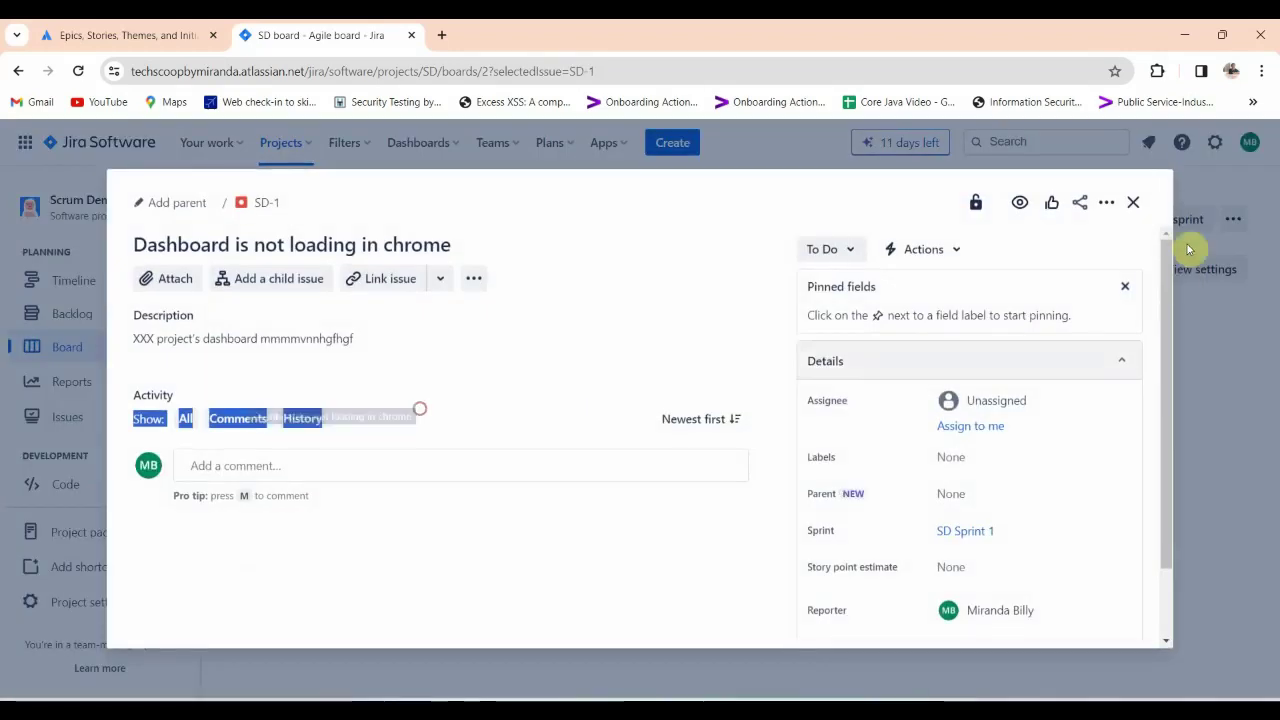
click(1140, 203)
drag(357, 409, 539, 395)
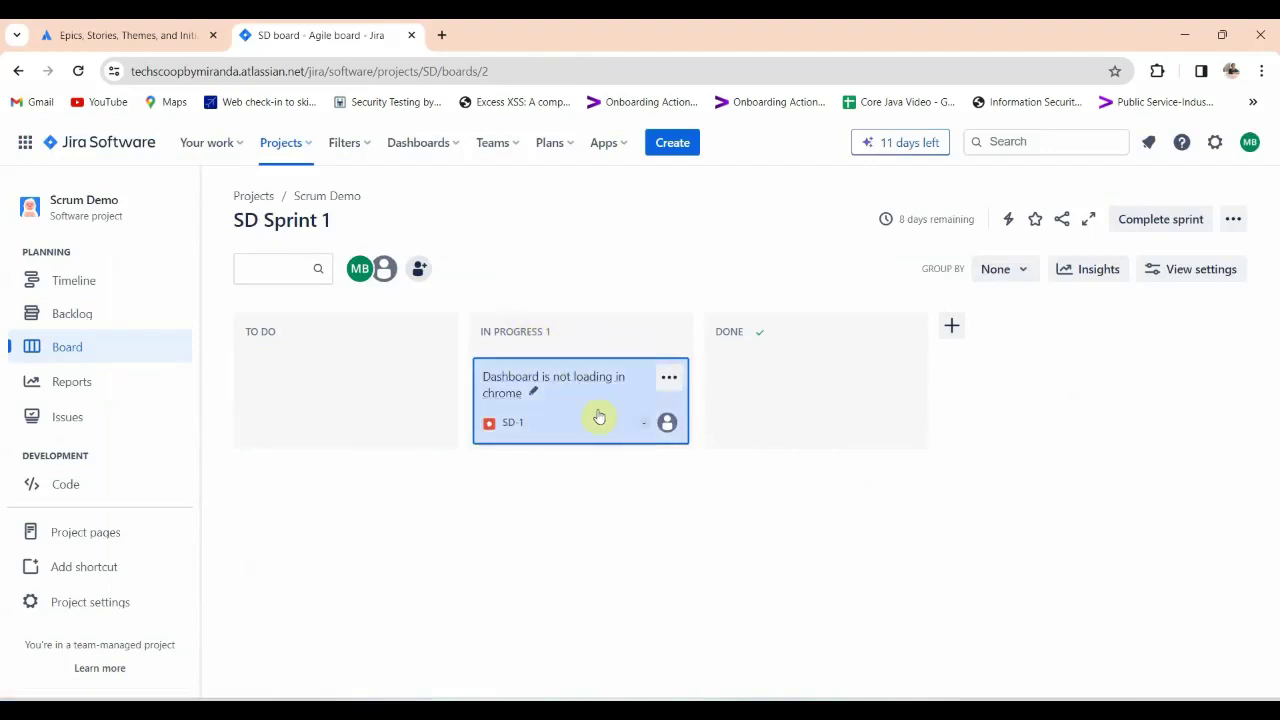
drag(577, 428, 811, 426)
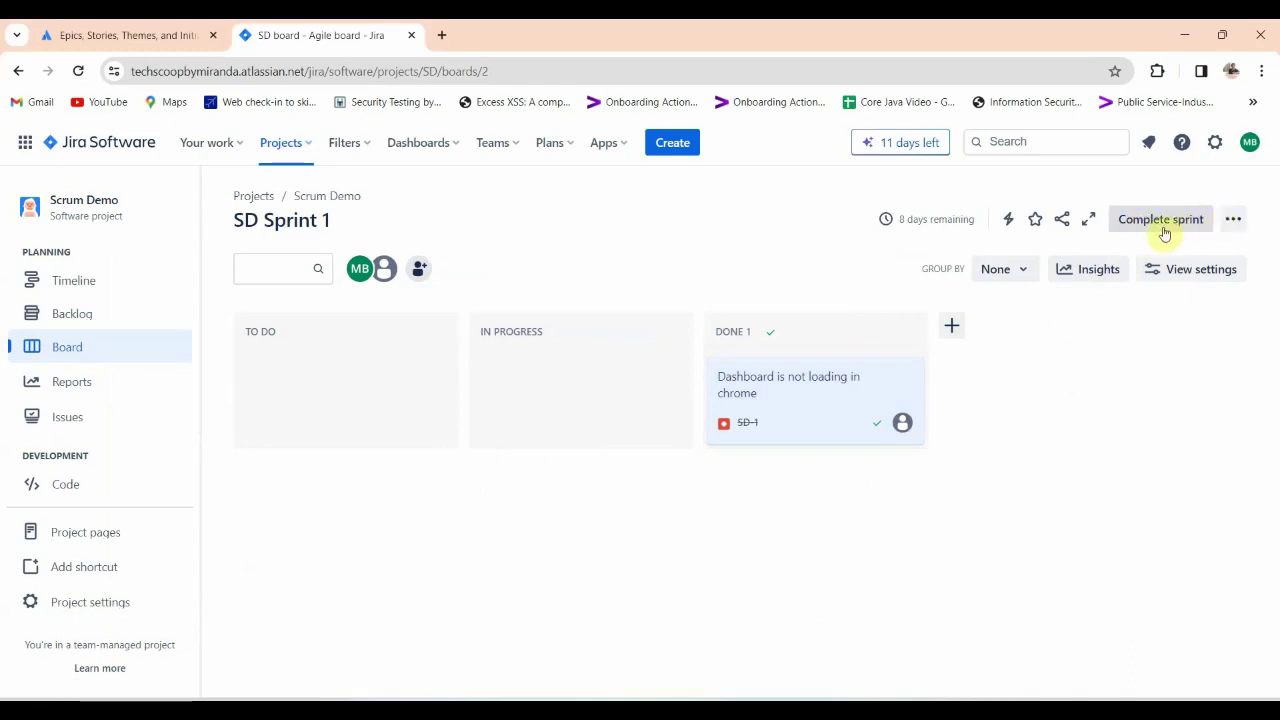
Check the remaining time of SD Sprint 1 and complete the sprint.
drag(920, 213, 845, 207)
click(905, 216)
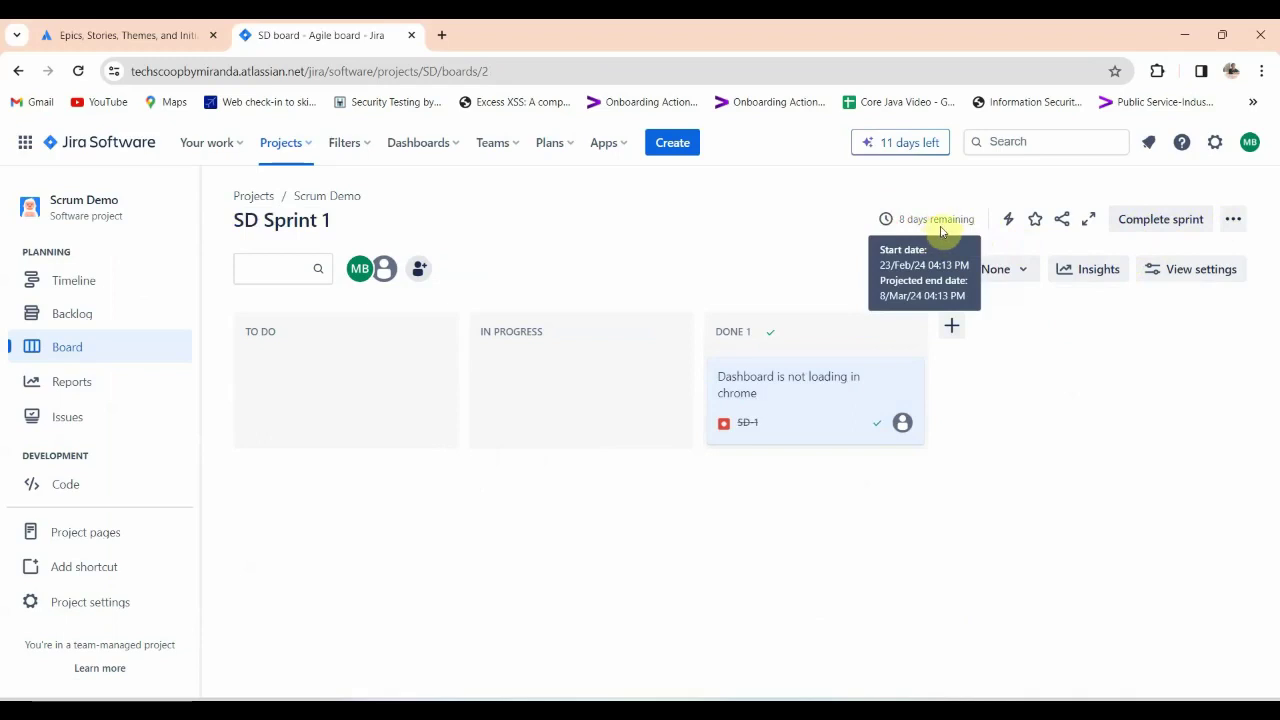
click(1164, 229)
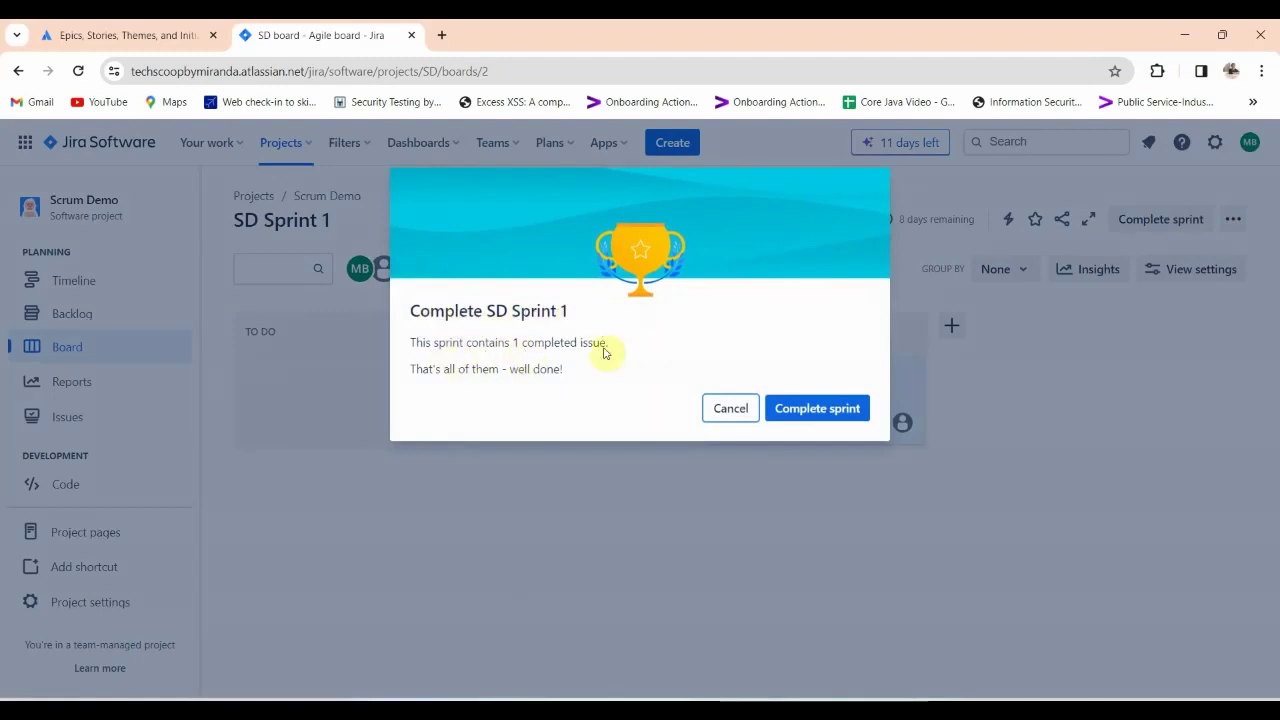
click(795, 410)
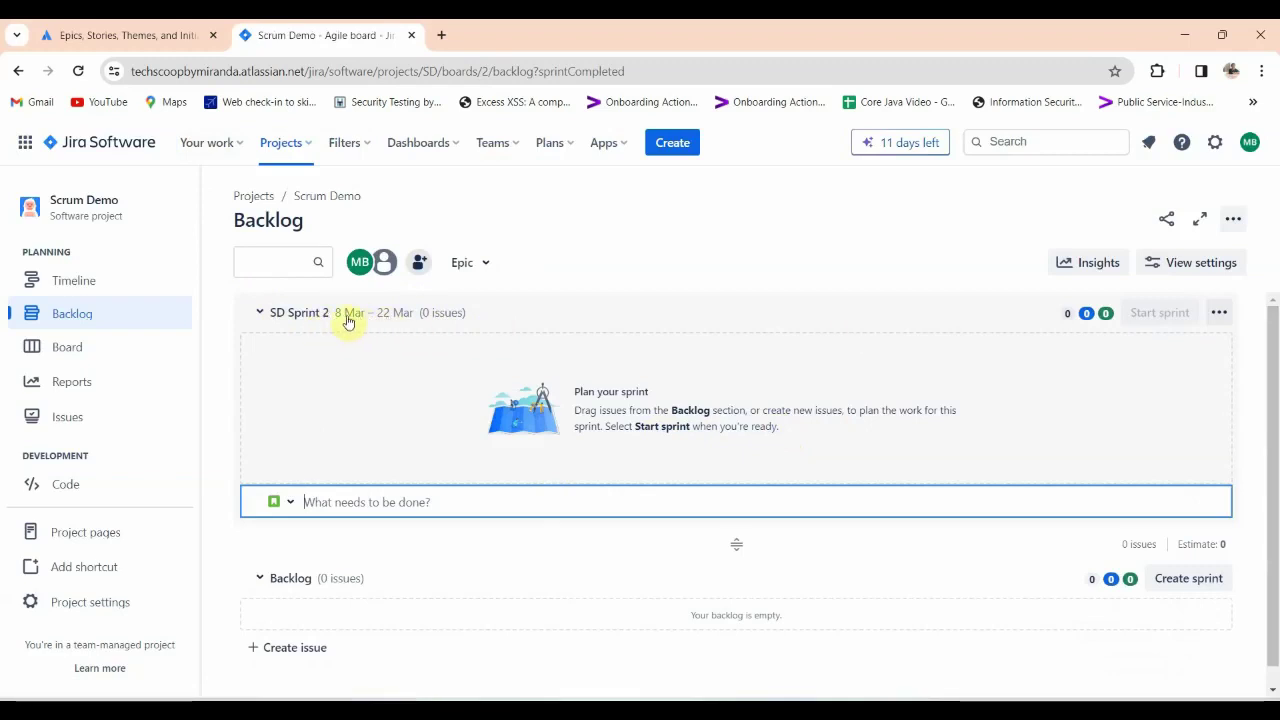
Open the details of SD Sprint 2 in the backlog for editing.
click(392, 314)
click(391, 314)
click(391, 314)
click(391, 314)
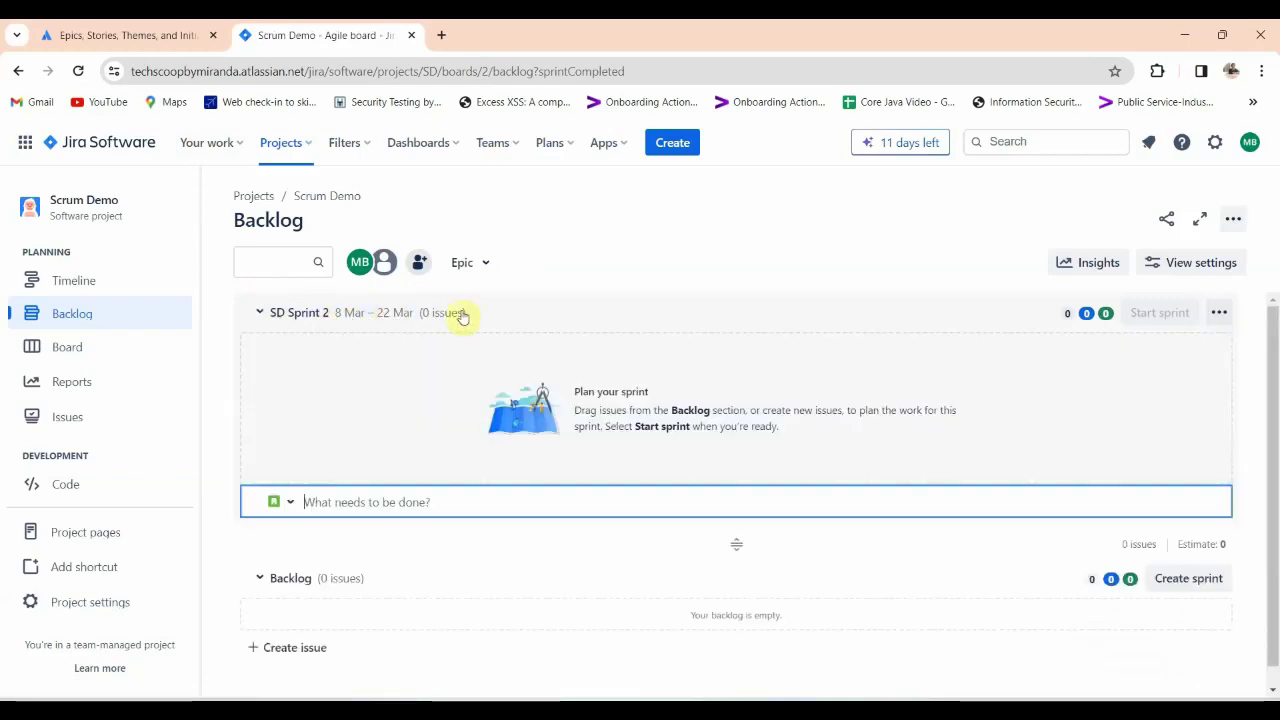
click(1216, 315)
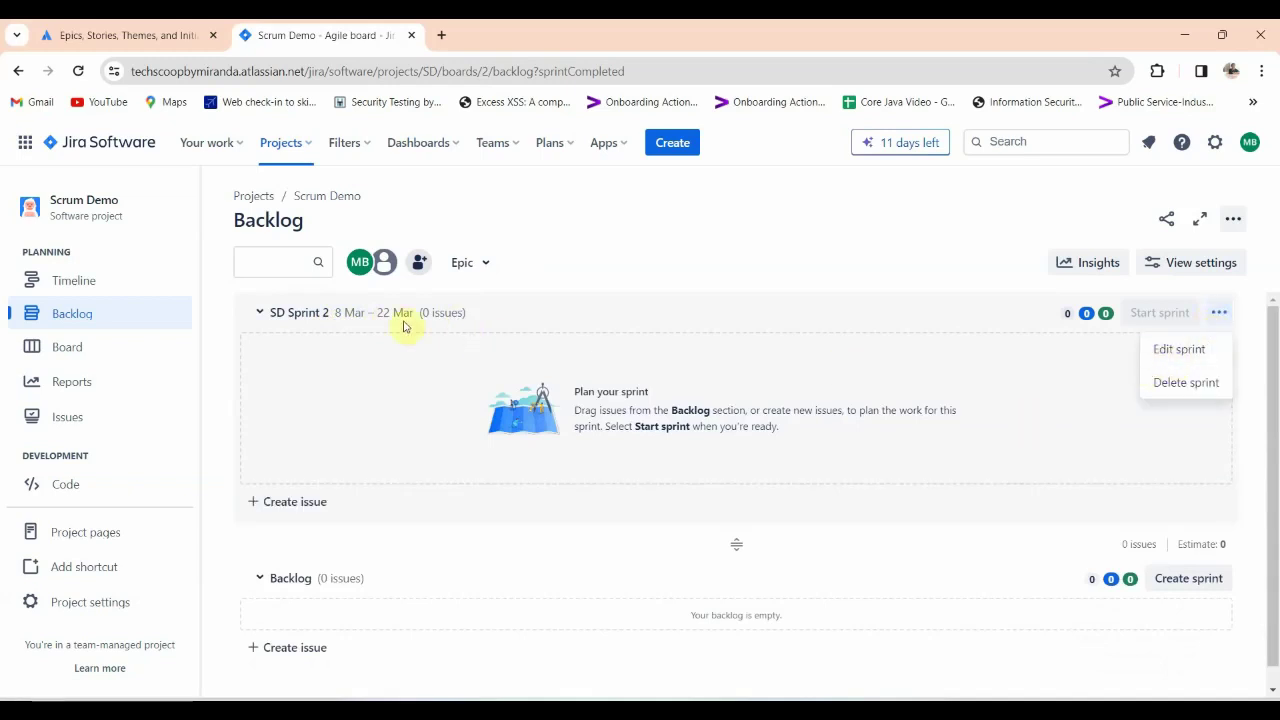
click(1222, 314)
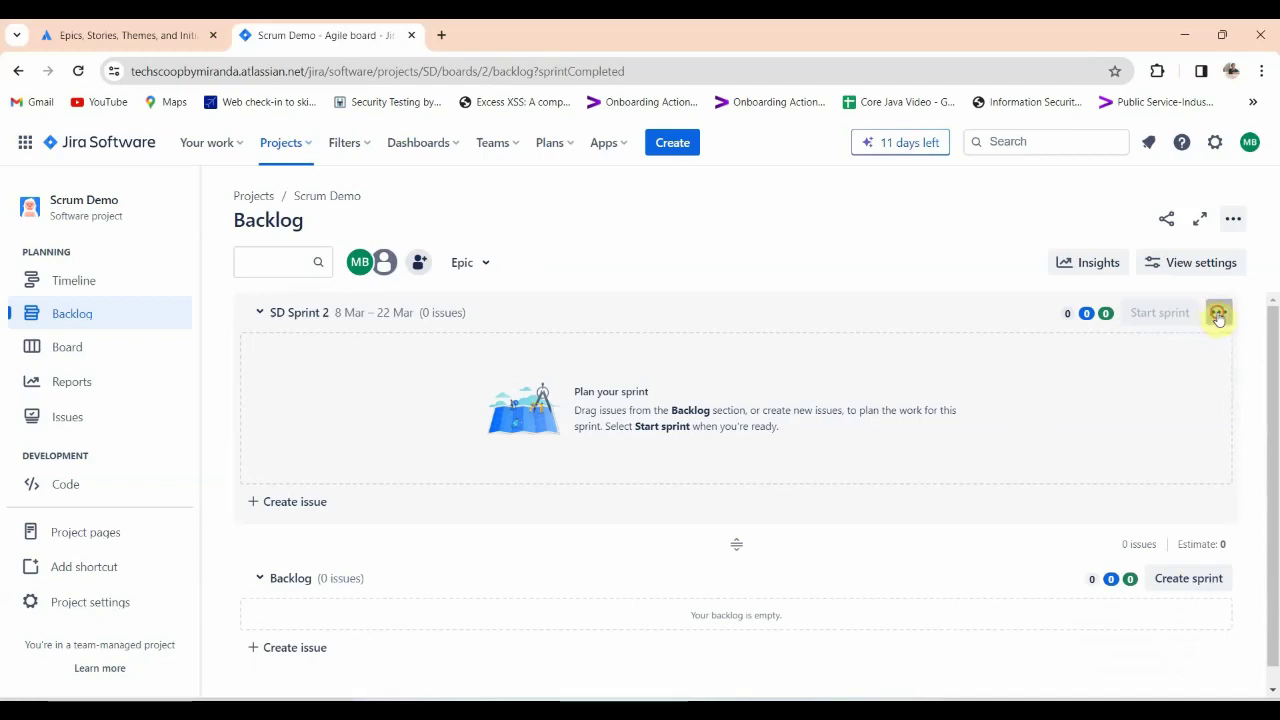
click(1218, 314)
click(1177, 347)
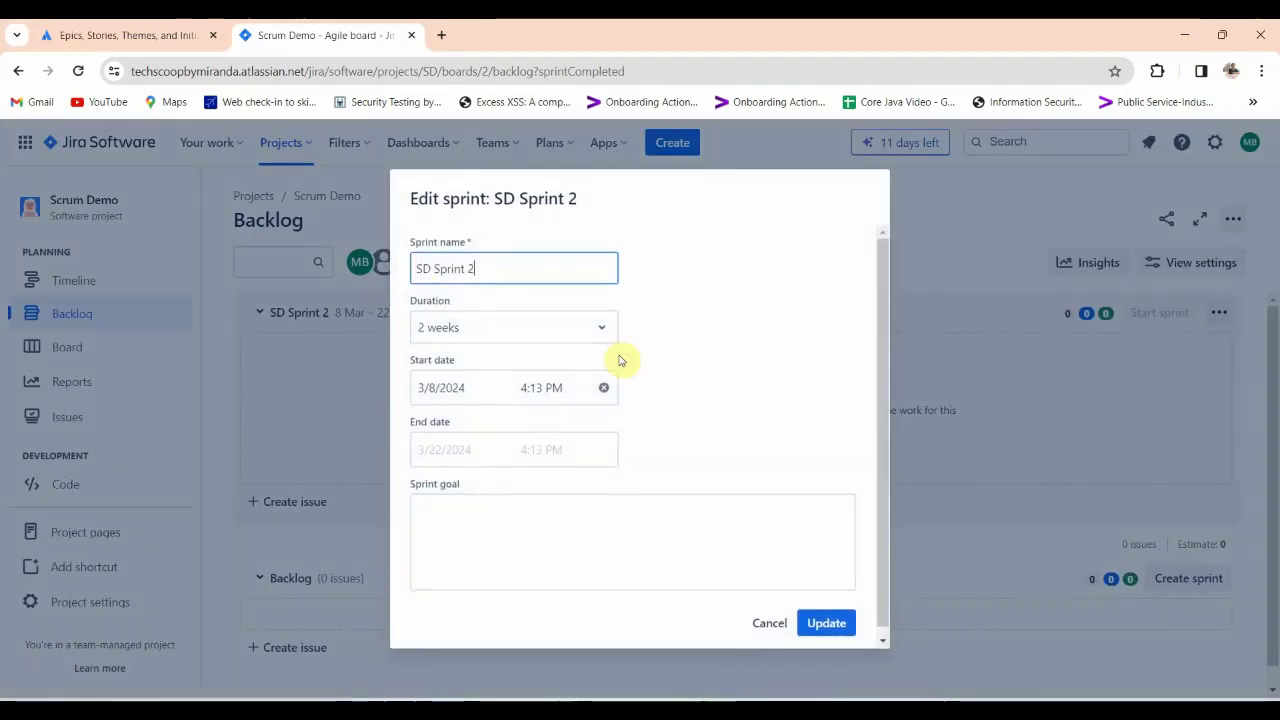
Try the 3 weeks and custom durations for SD Sprint 2, looking at how the end date can be set.
drag(514, 269, 395, 272)
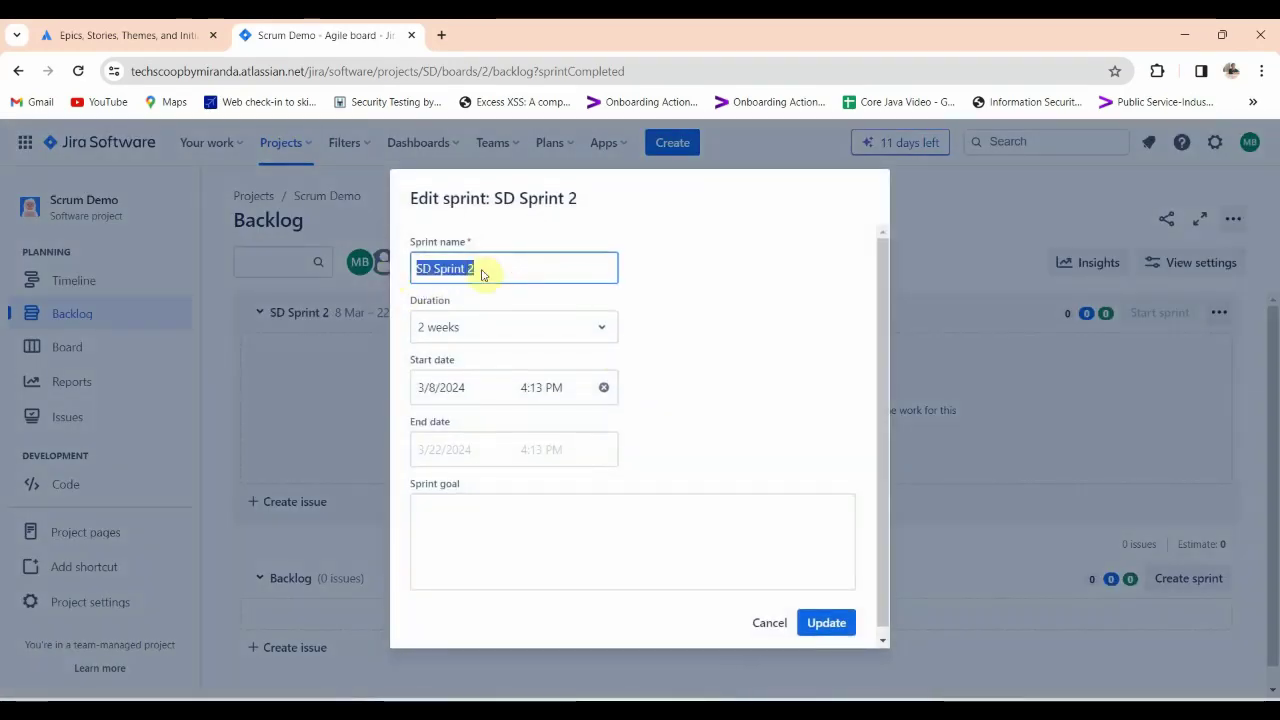
click(501, 336)
click(452, 423)
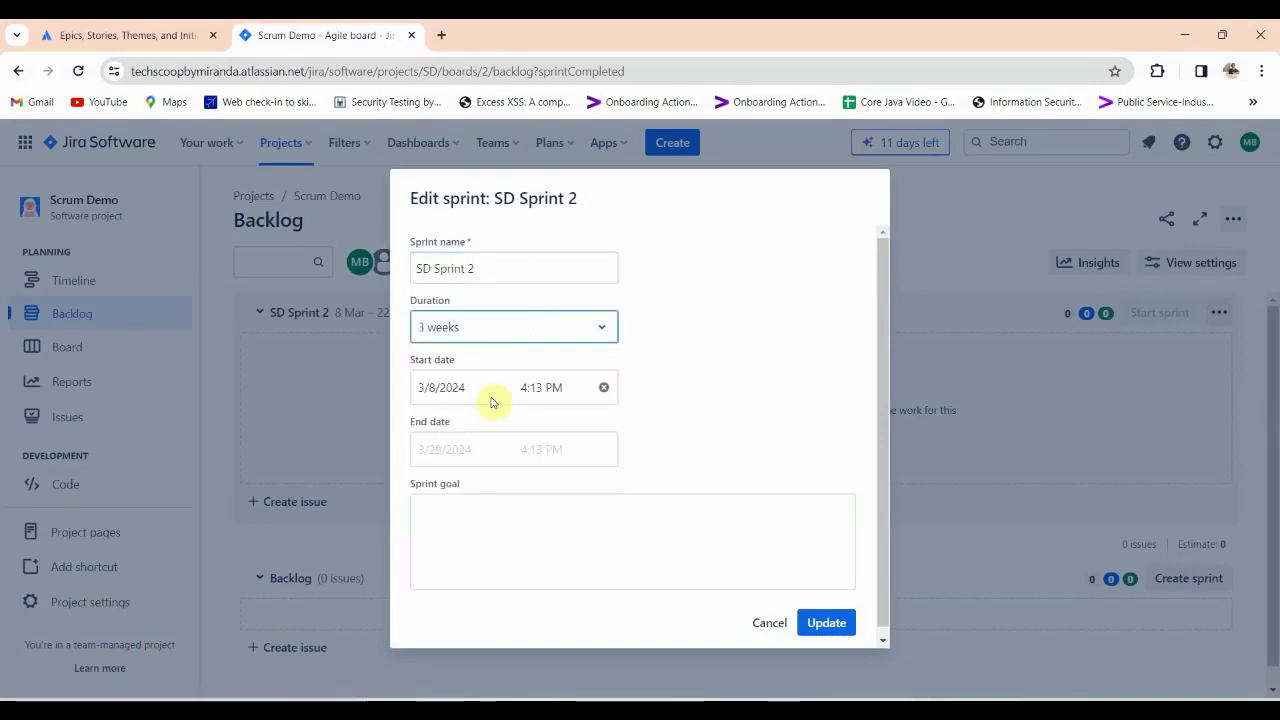
click(466, 444)
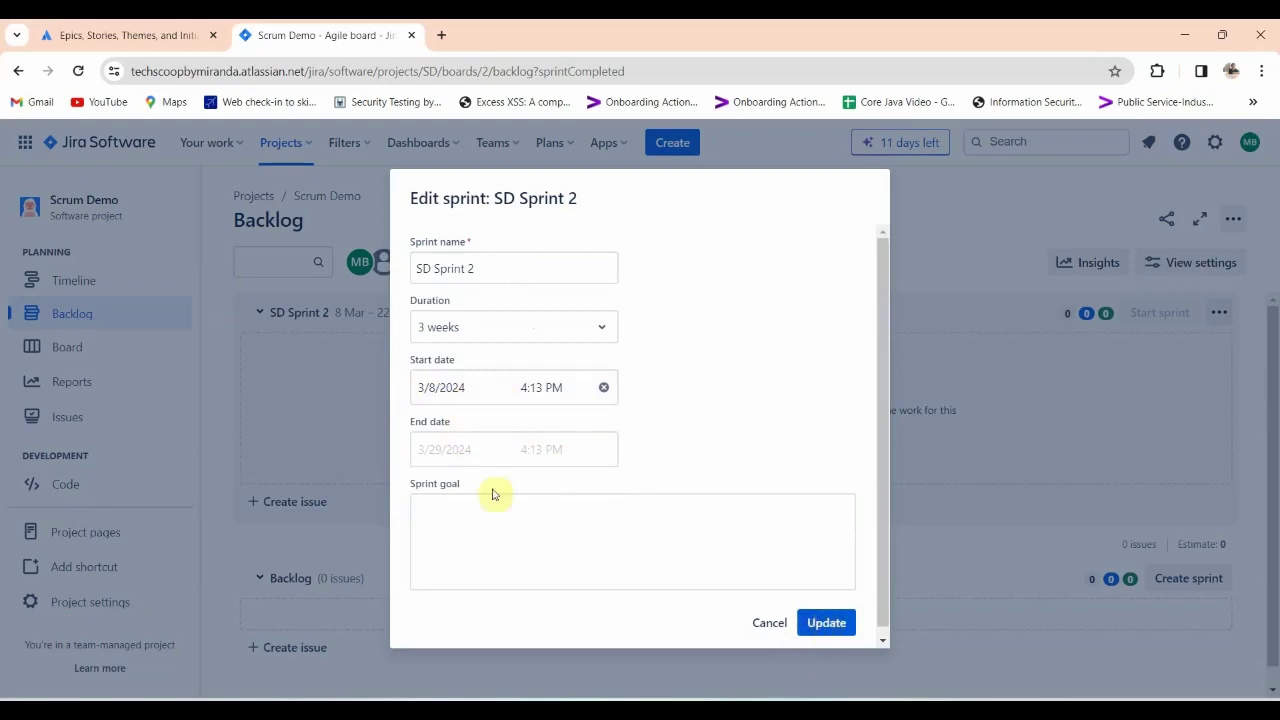
click(482, 332)
click(473, 487)
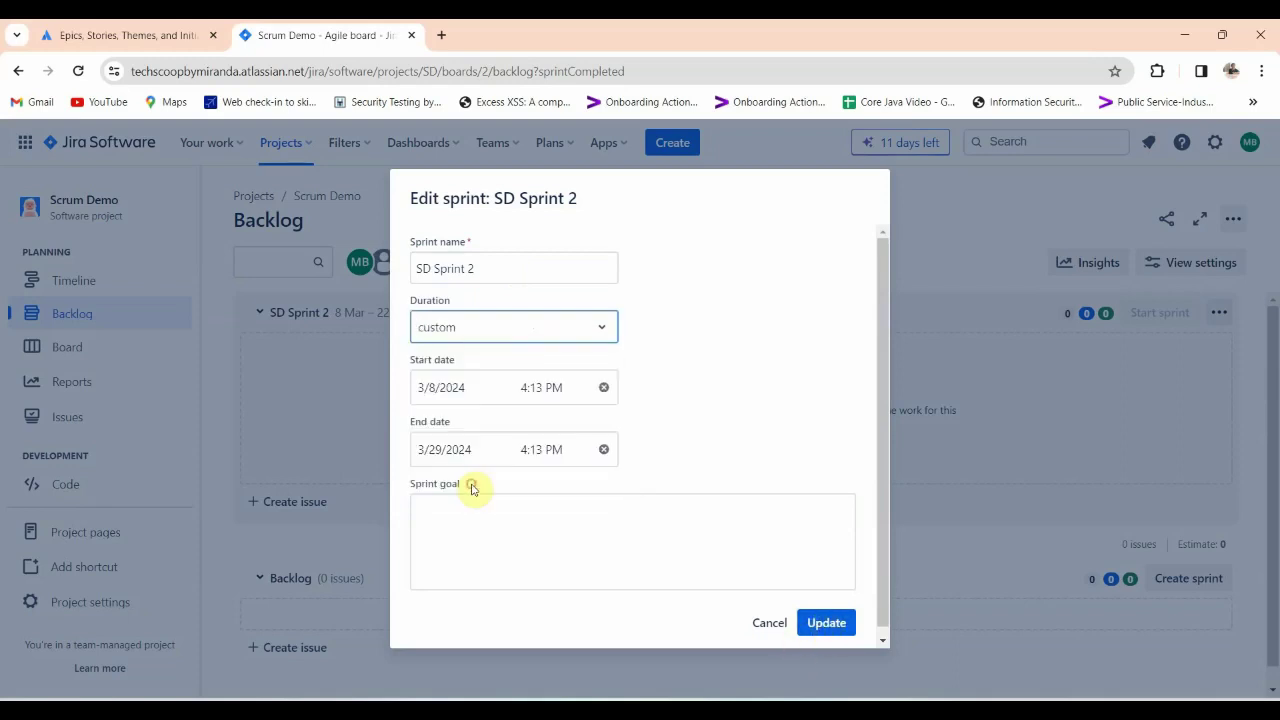
click(456, 450)
click(811, 432)
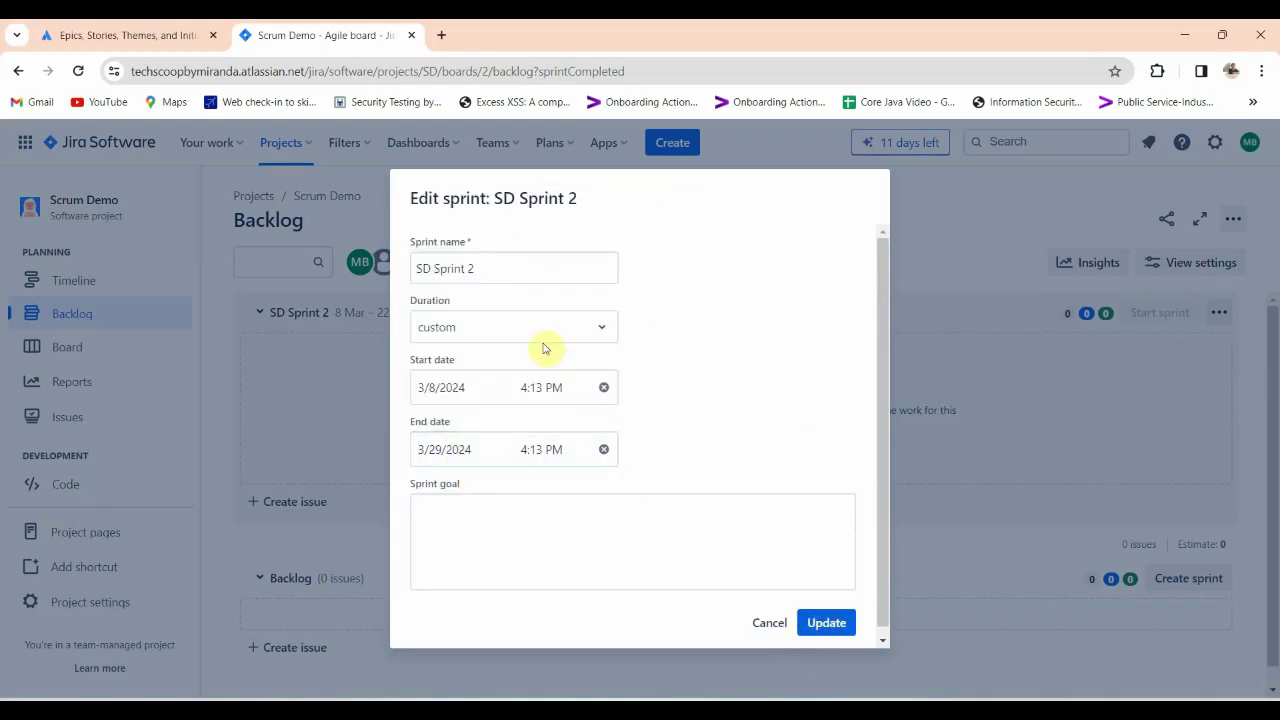
click(541, 332)
click(440, 423)
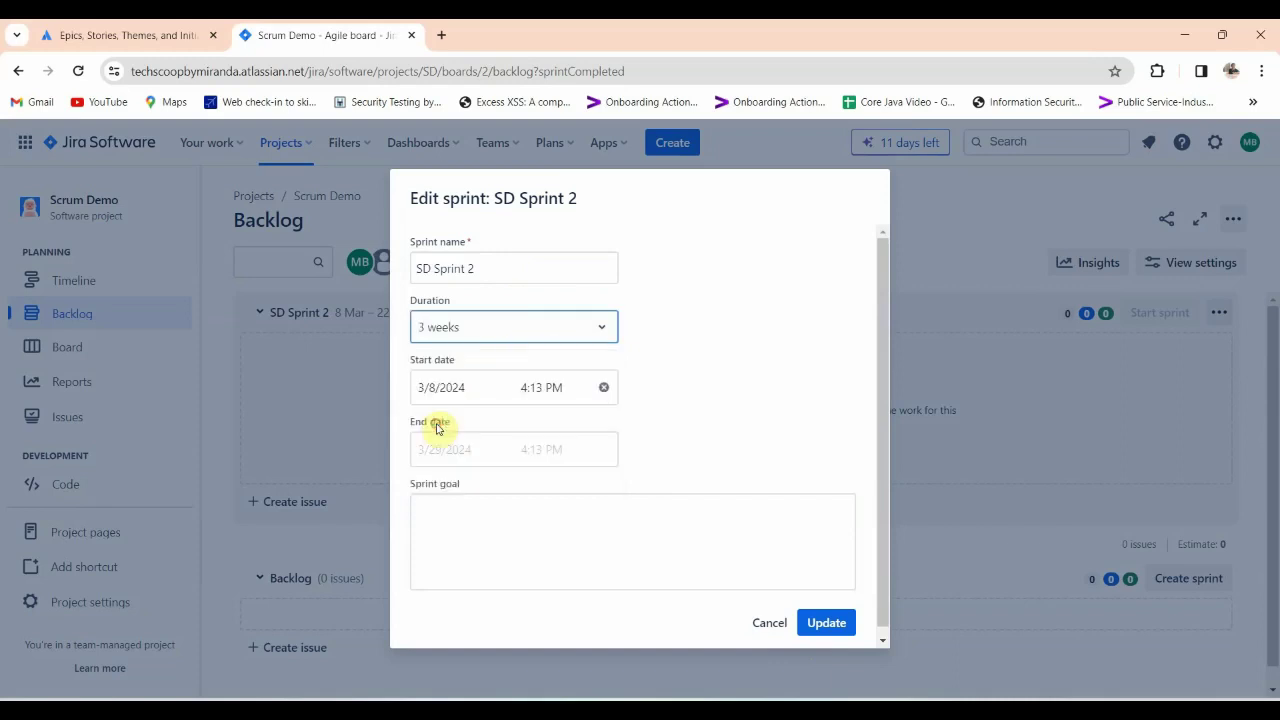
Set the duration of SD Sprint 2 to 2 weeks, save it, and collapse the sprint in the backlog.
click(480, 333)
click(460, 396)
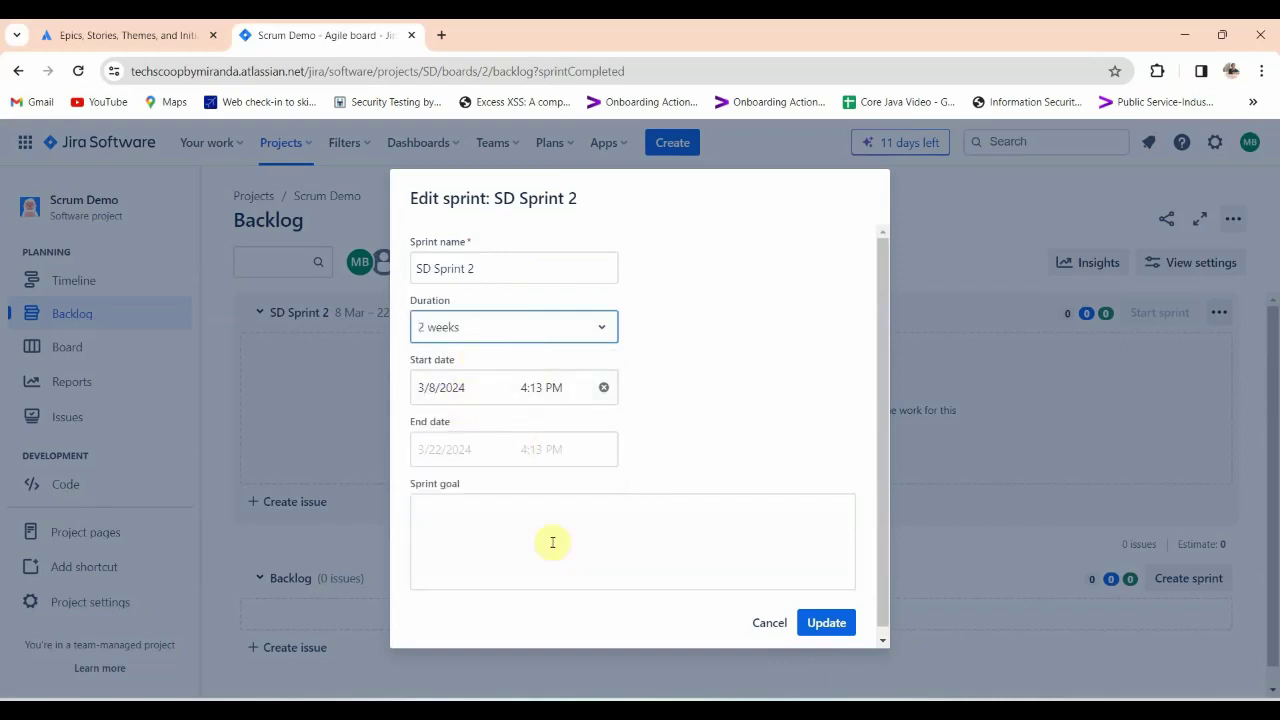
click(822, 622)
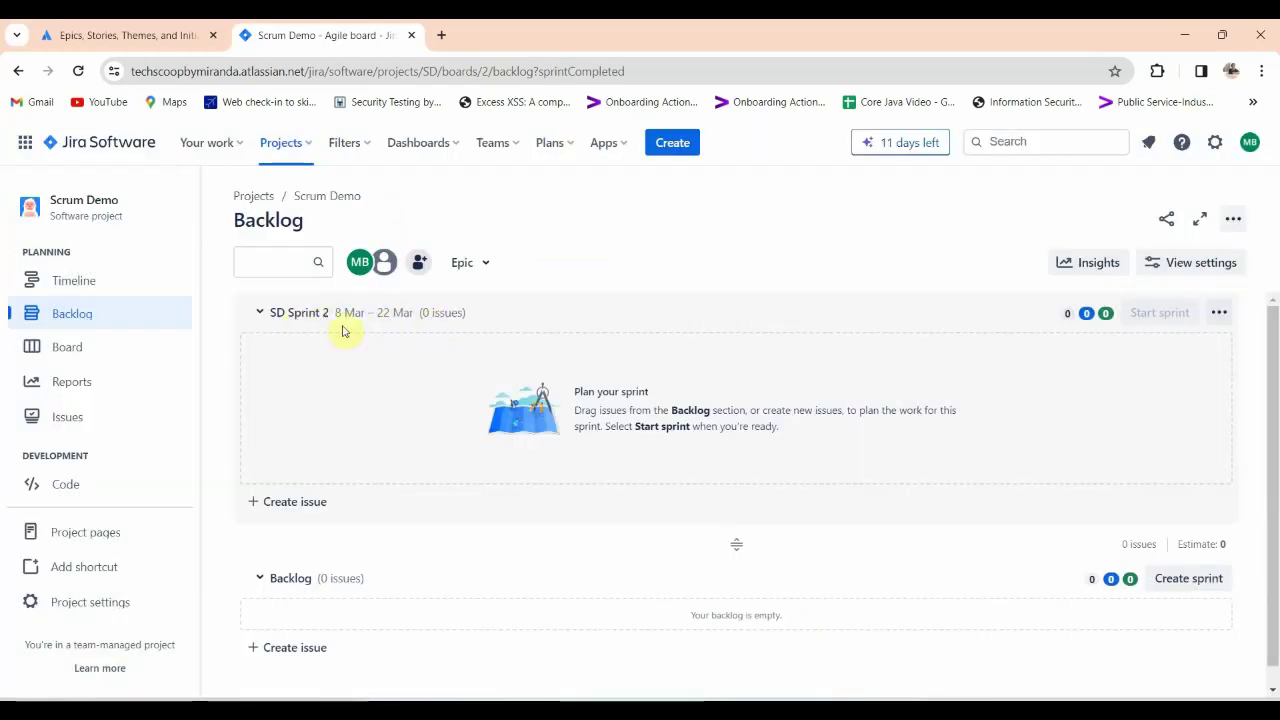
click(260, 314)
click(50, 318)
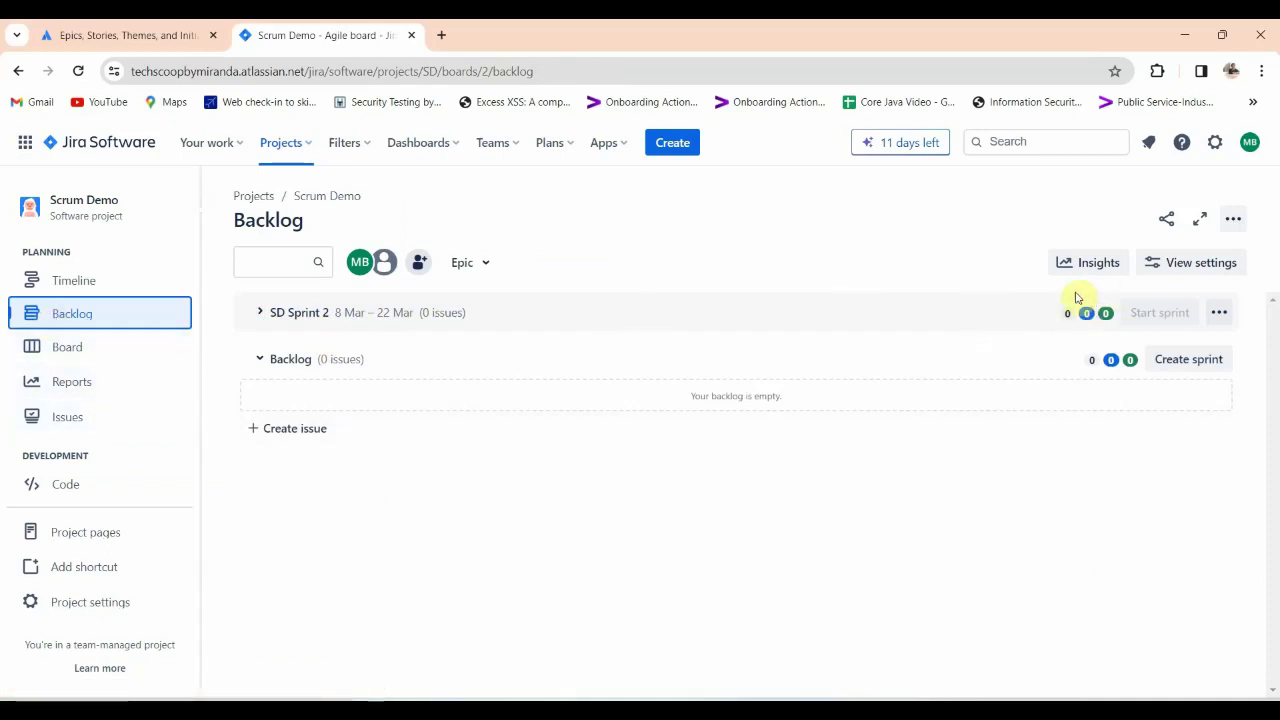
Create another sprint below SD Sprint 2 in the backlog and delete it again.
click(1178, 372)
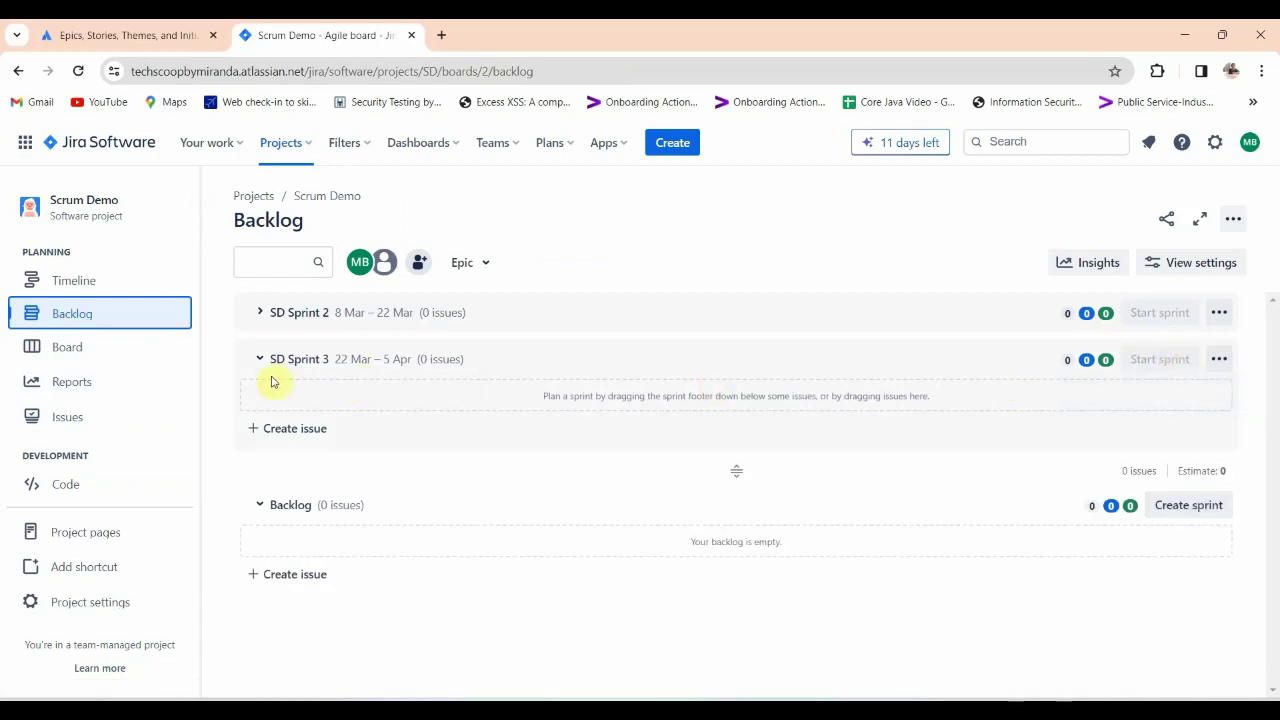
click(1218, 359)
click(1152, 496)
click(758, 288)
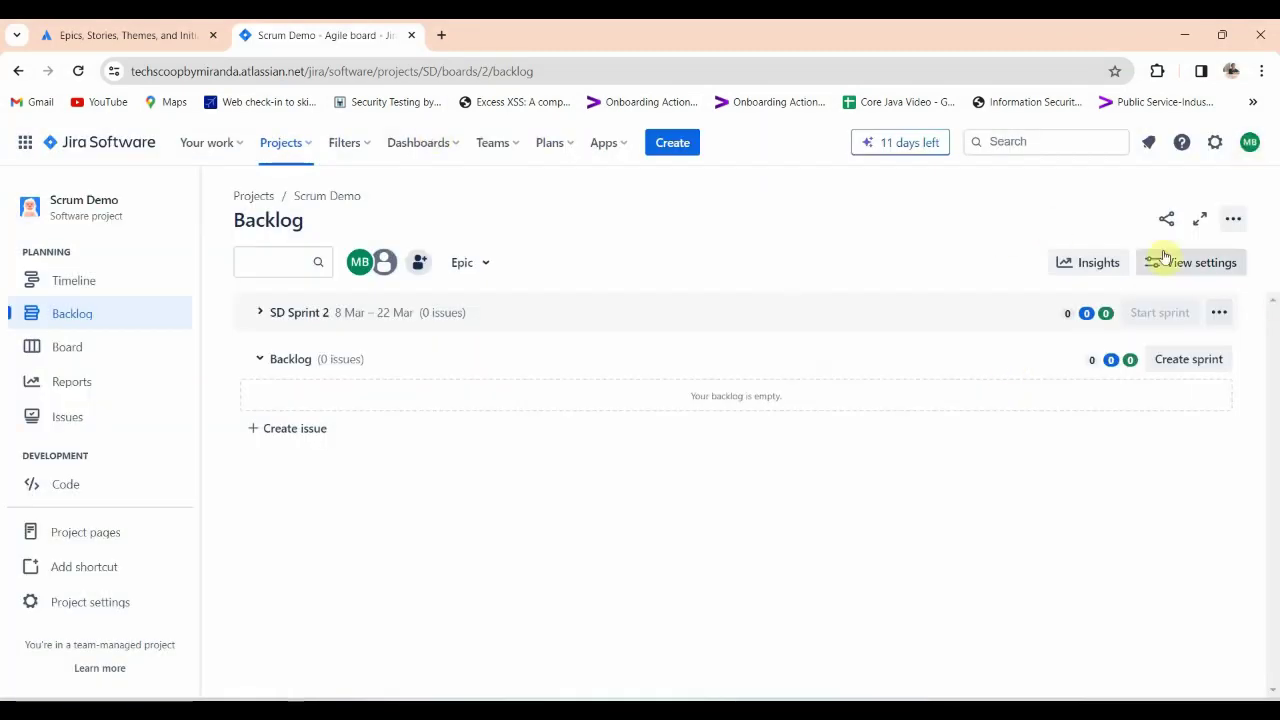
click(371, 146)
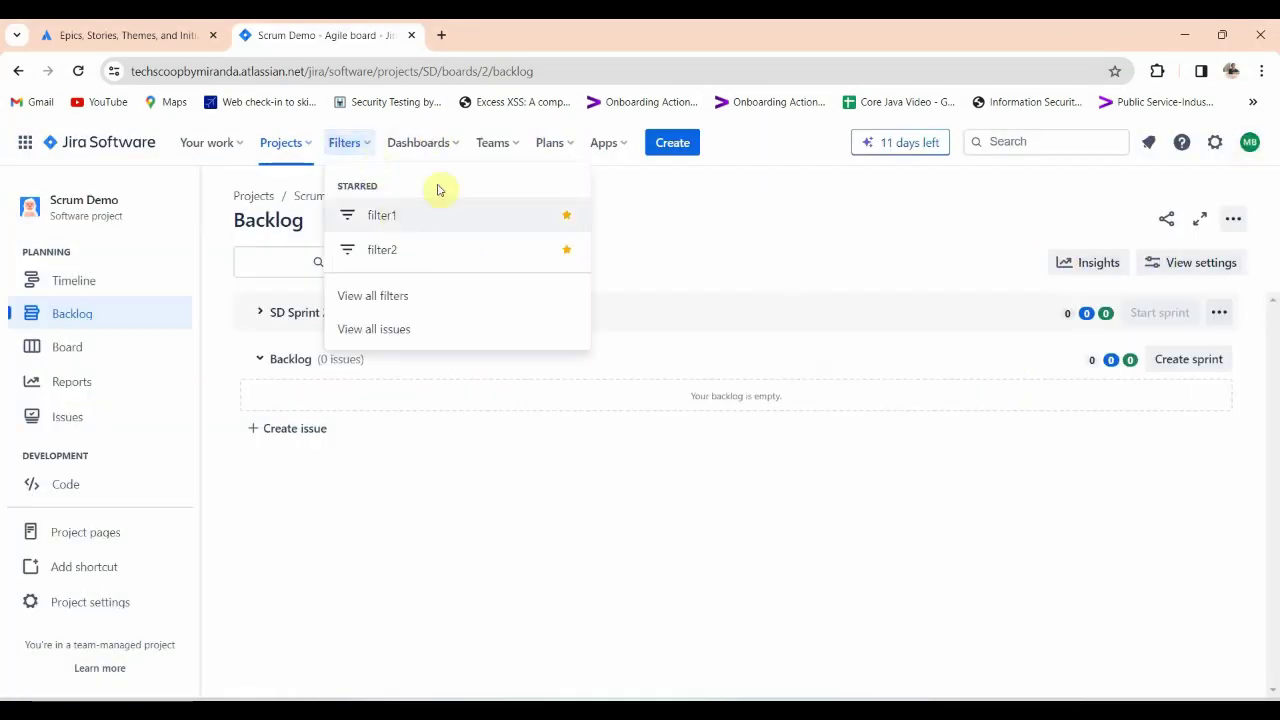
click(453, 148)
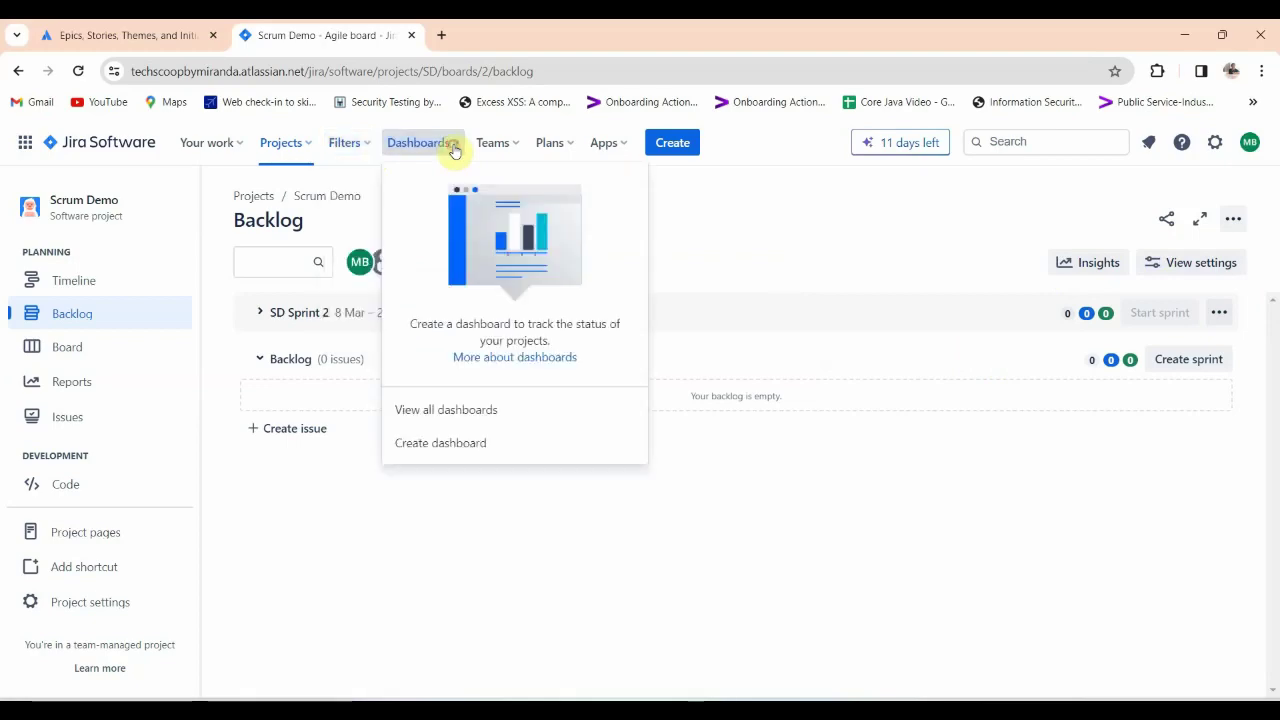
click(360, 150)
click(728, 251)
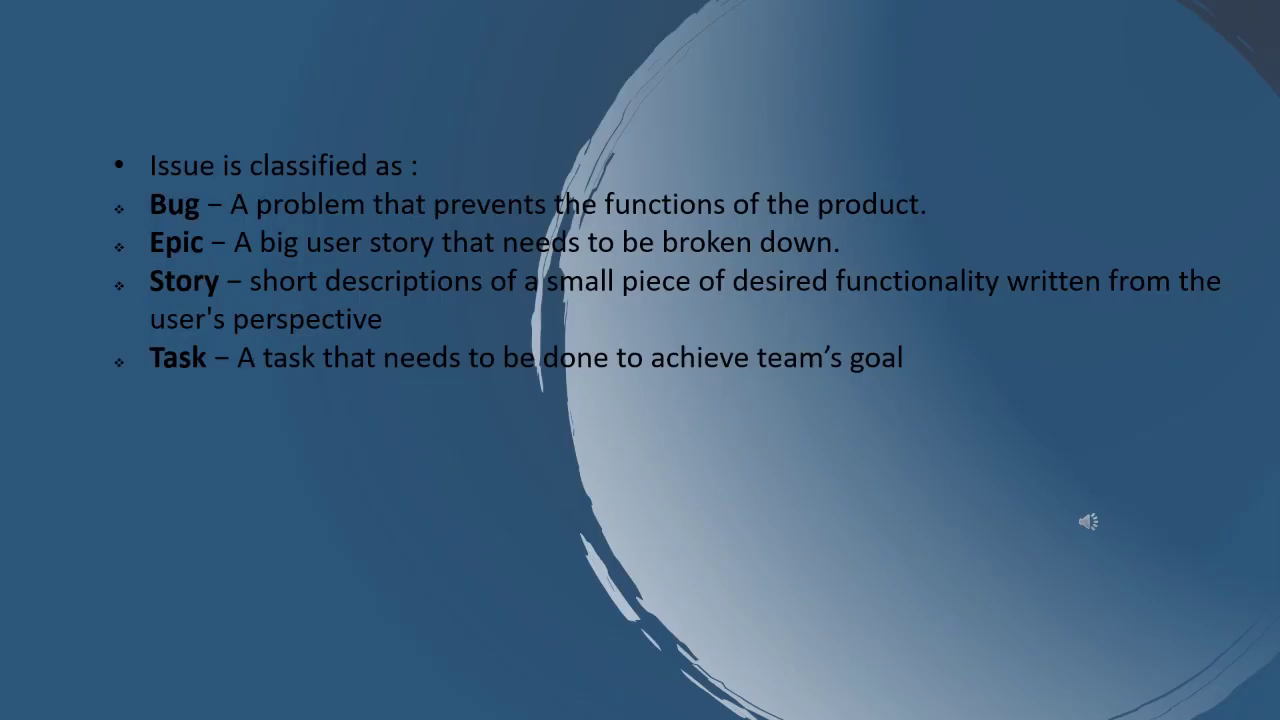